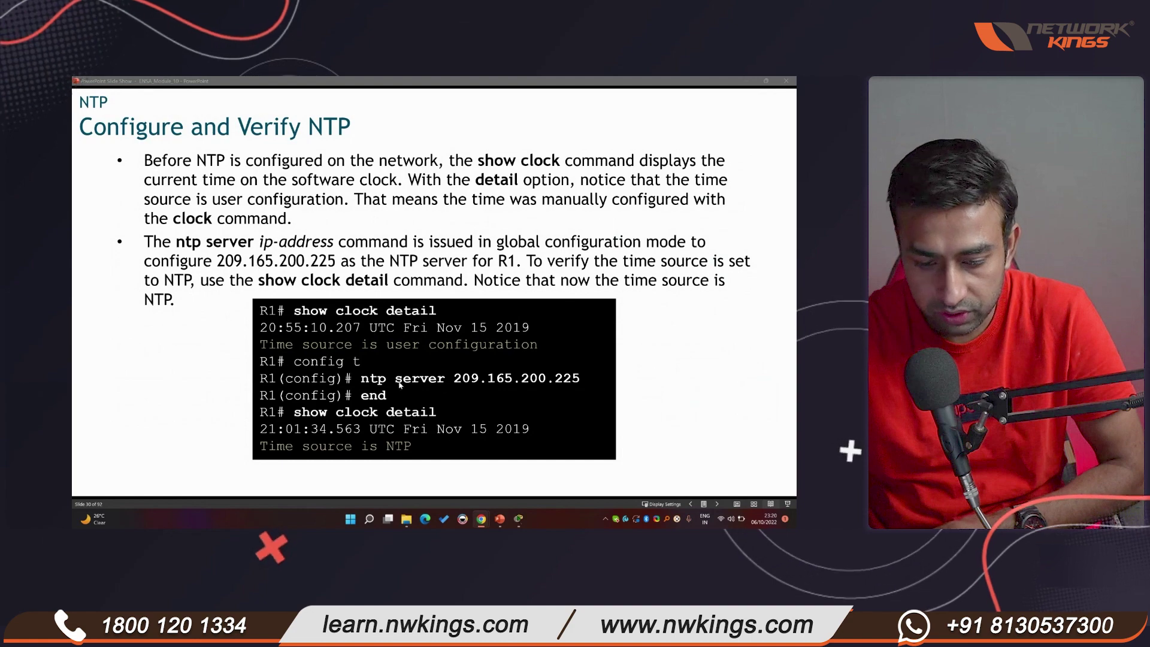
# Step: Review the slides on configuring and verifying NTP, including the show ntp associations and show ntp status examples
pyautogui.press('Right')
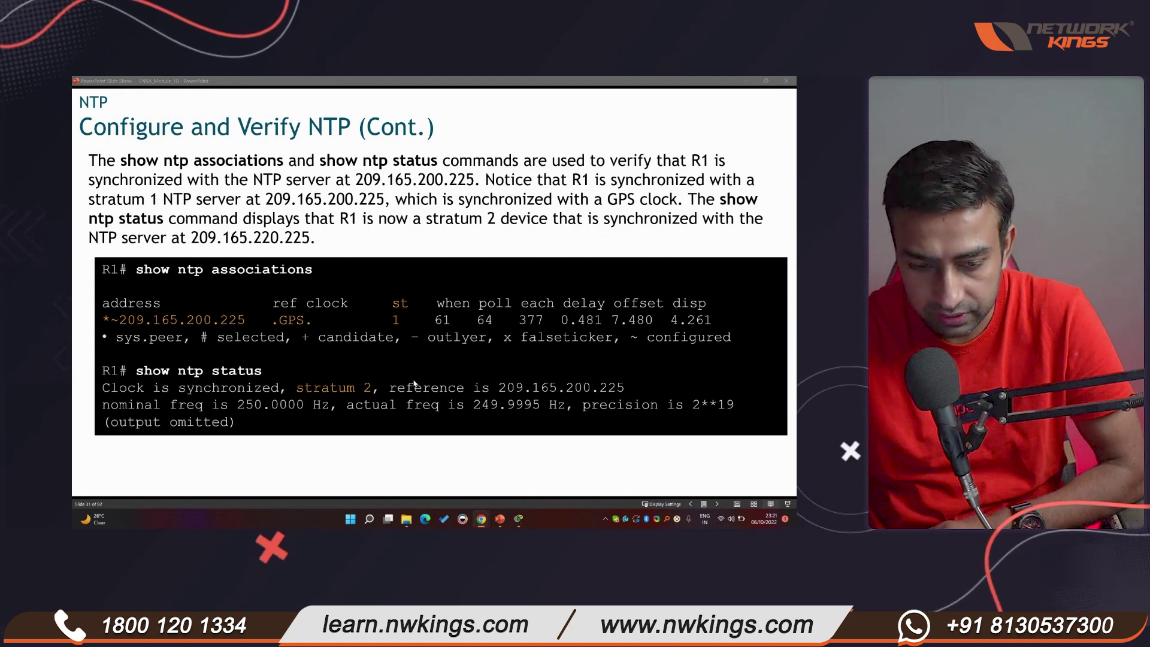
pyautogui.press('Right')
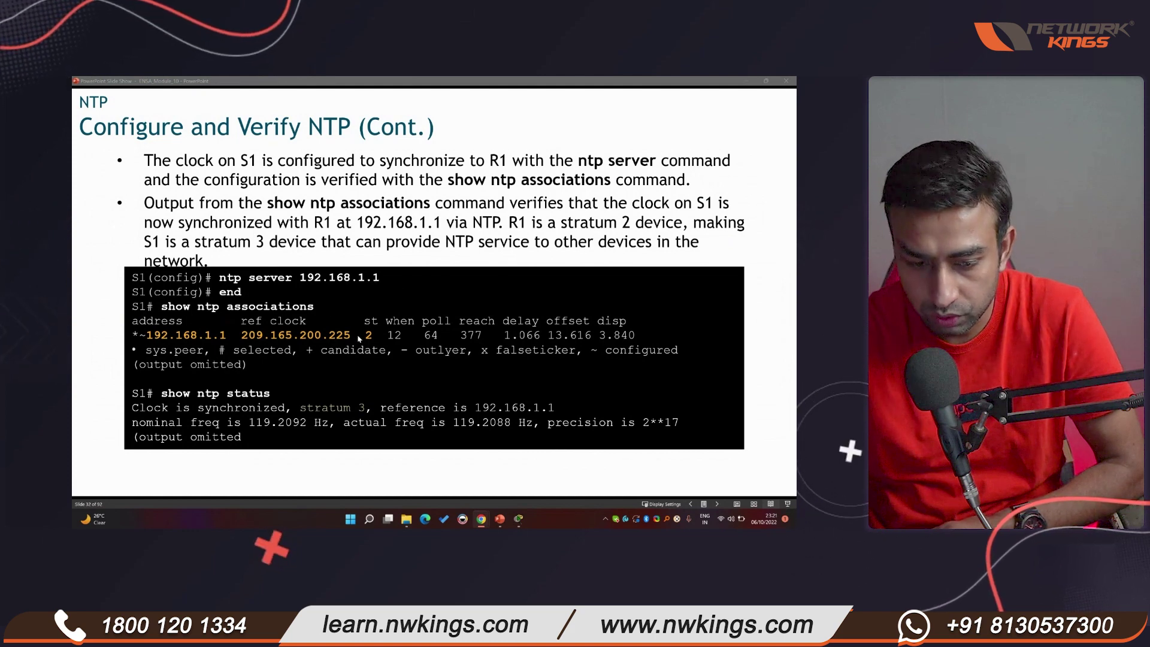
pyautogui.press('Right')
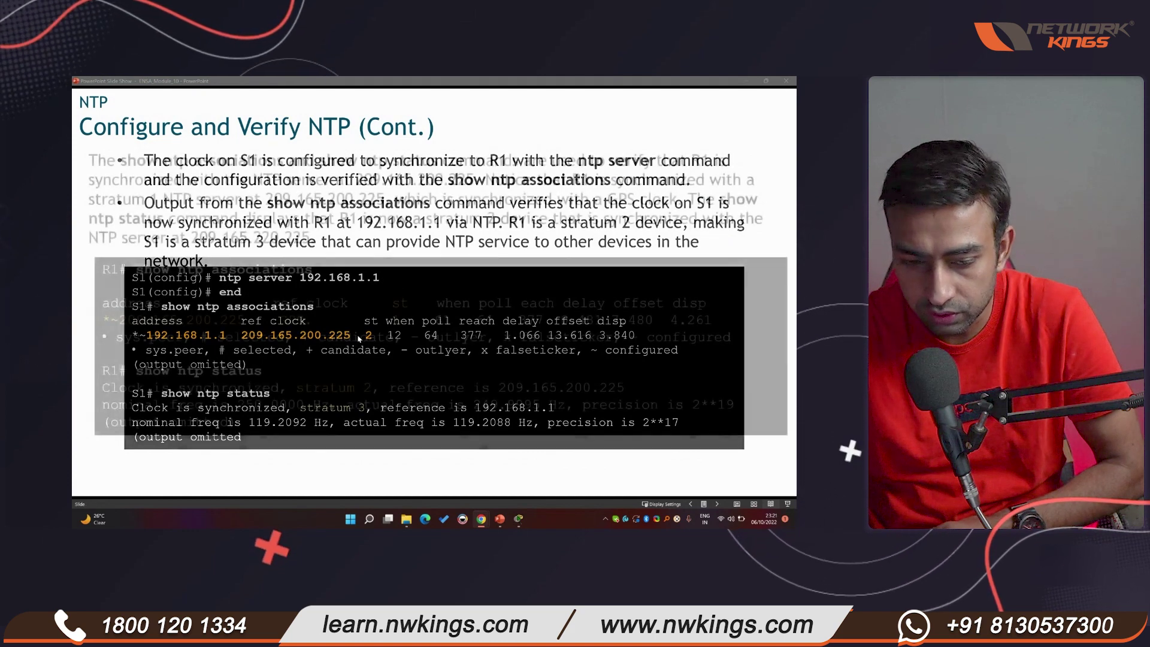
pyautogui.press('Left')
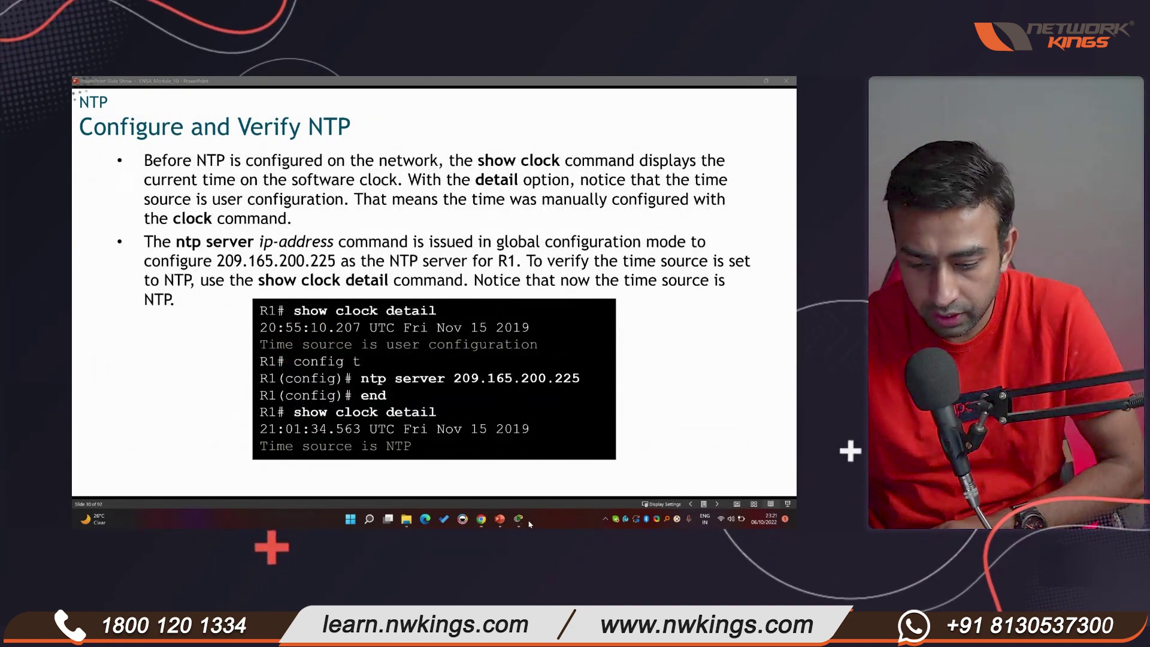
# Step: Switch to Packet Tracer, read the Configure NTP task, highlight the server address 192.168.1.254 and close the activity instructions
pyautogui.moveTo(520, 520)
pyautogui.click(520, 470)
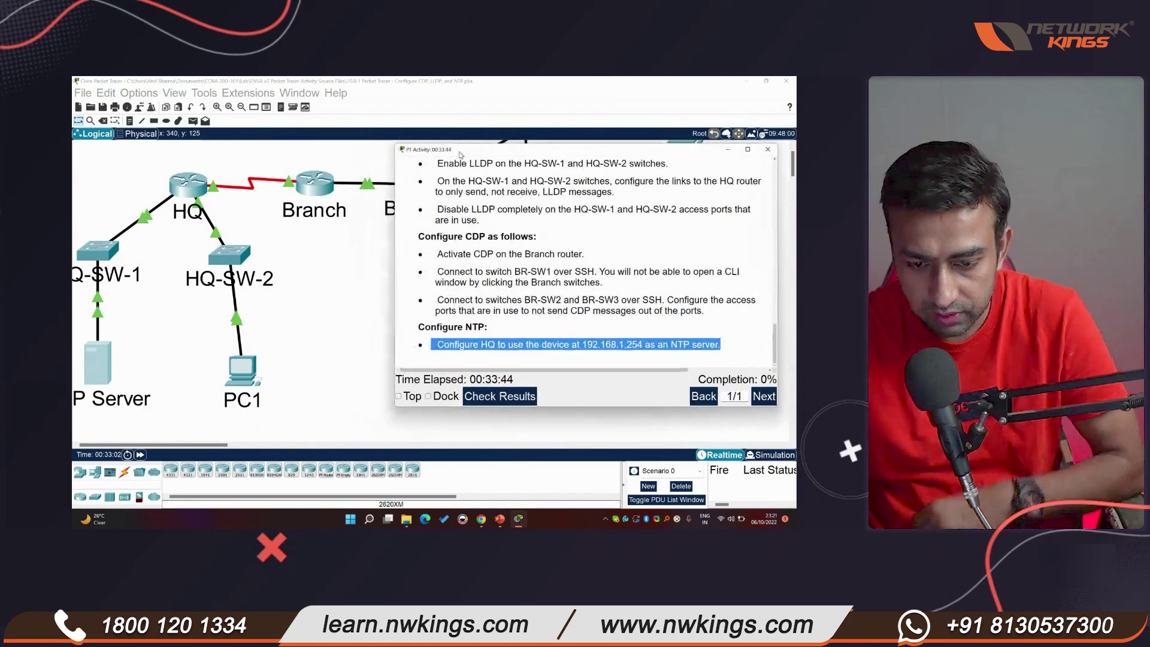
pyautogui.moveTo(460, 154); pyautogui.dragTo(434, 154)
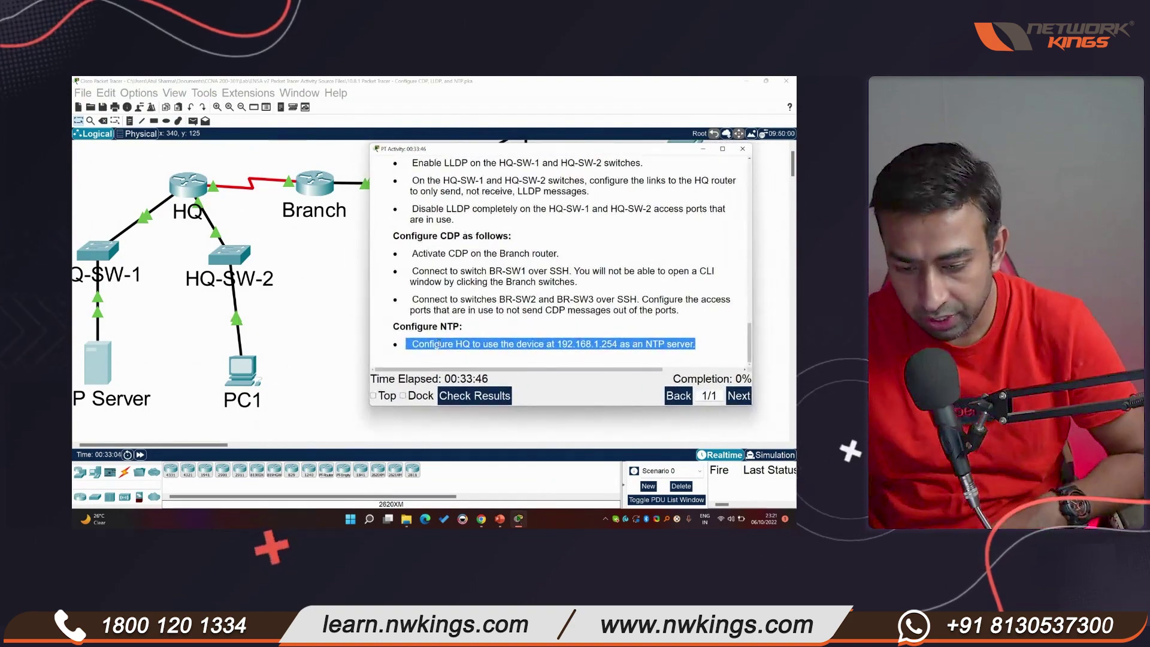
pyautogui.click(409, 346)
pyautogui.moveTo(408, 344); pyautogui.dragTo(557, 344)
pyautogui.click(621, 358)
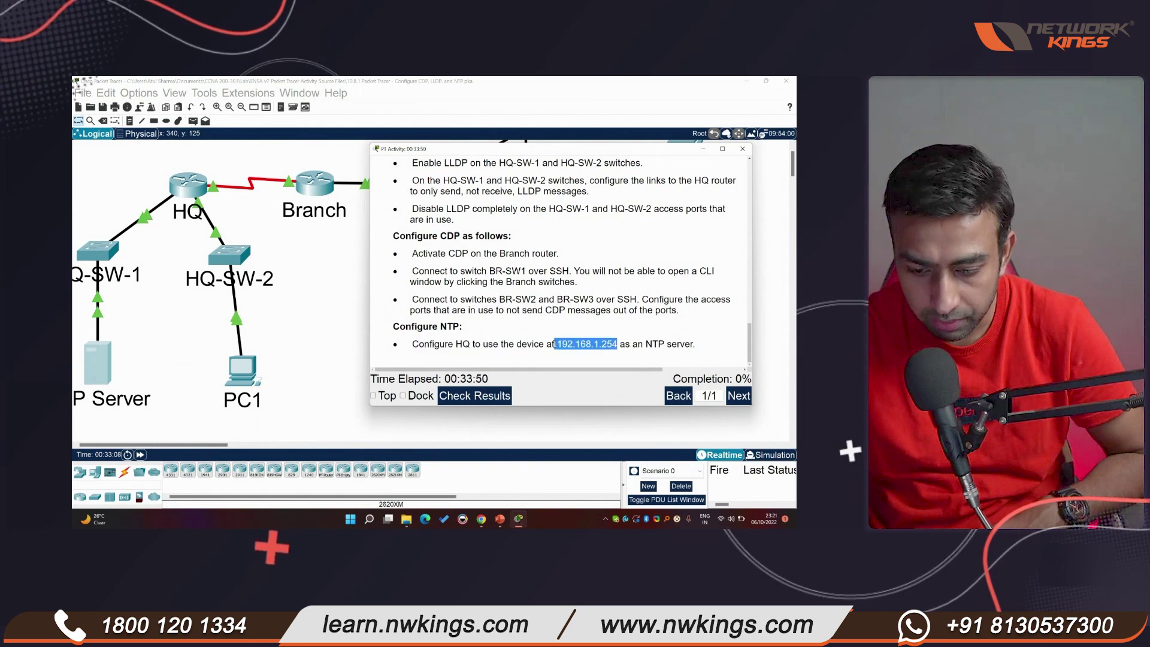
pyautogui.rightClick(570, 345)
pyautogui.click(584, 350)
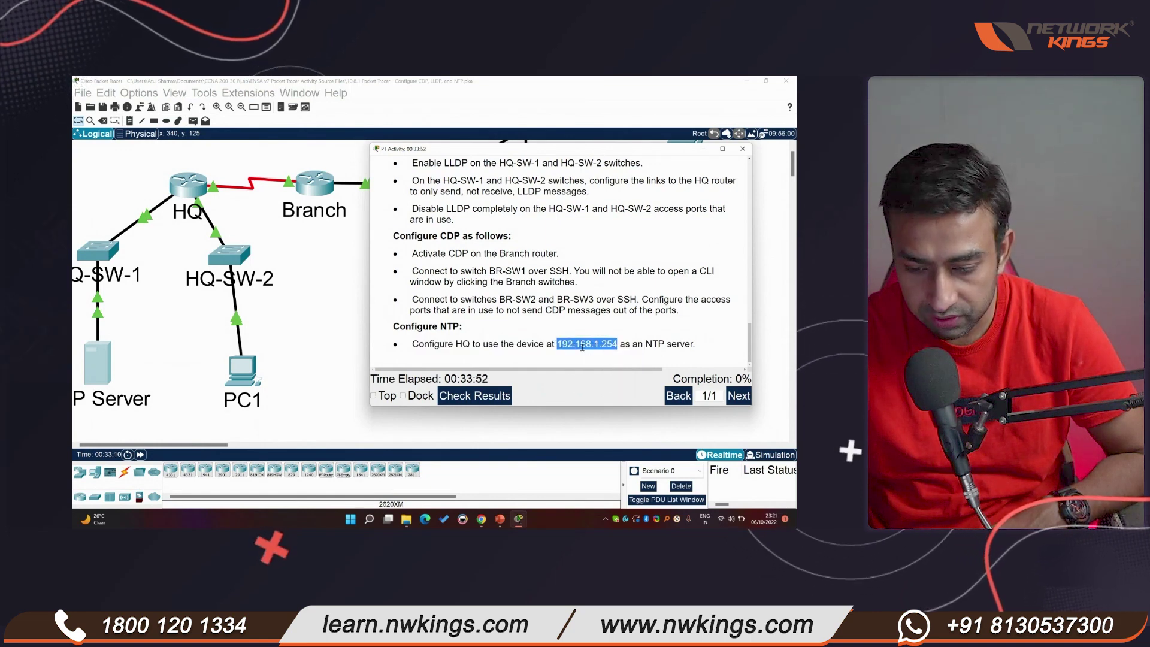
pyautogui.click(742, 149)
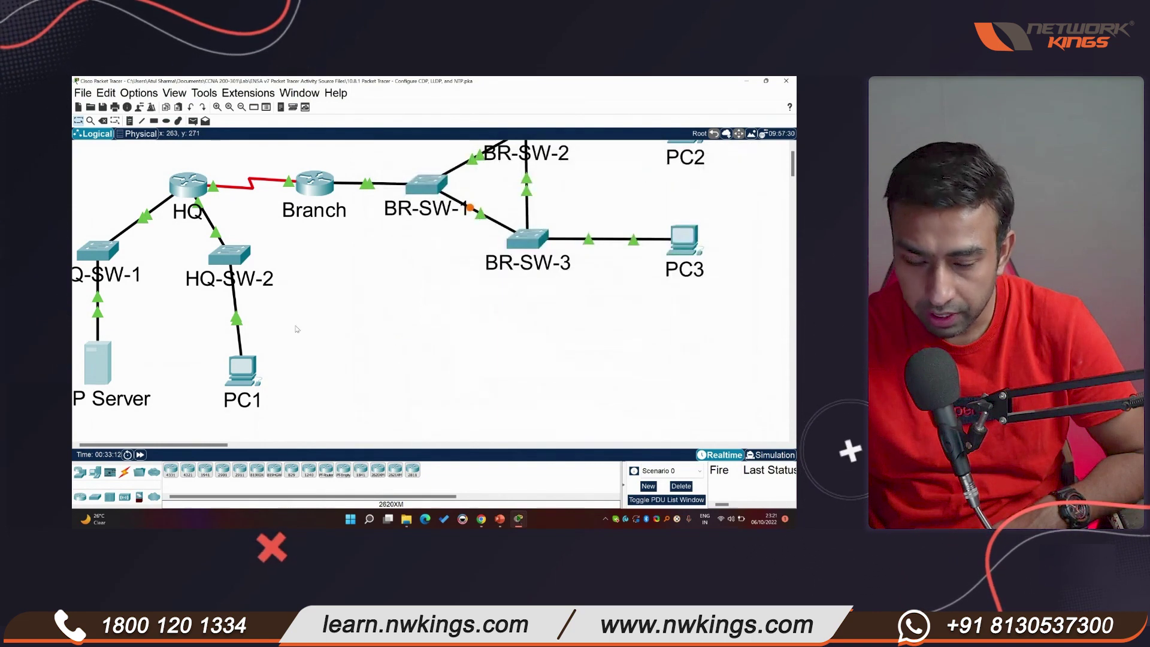
# Step: Check the IPv4 address in the NTP Server's IP configuration and close the device window
pyautogui.moveTo(99, 358); pyautogui.dragTo(387, 346)
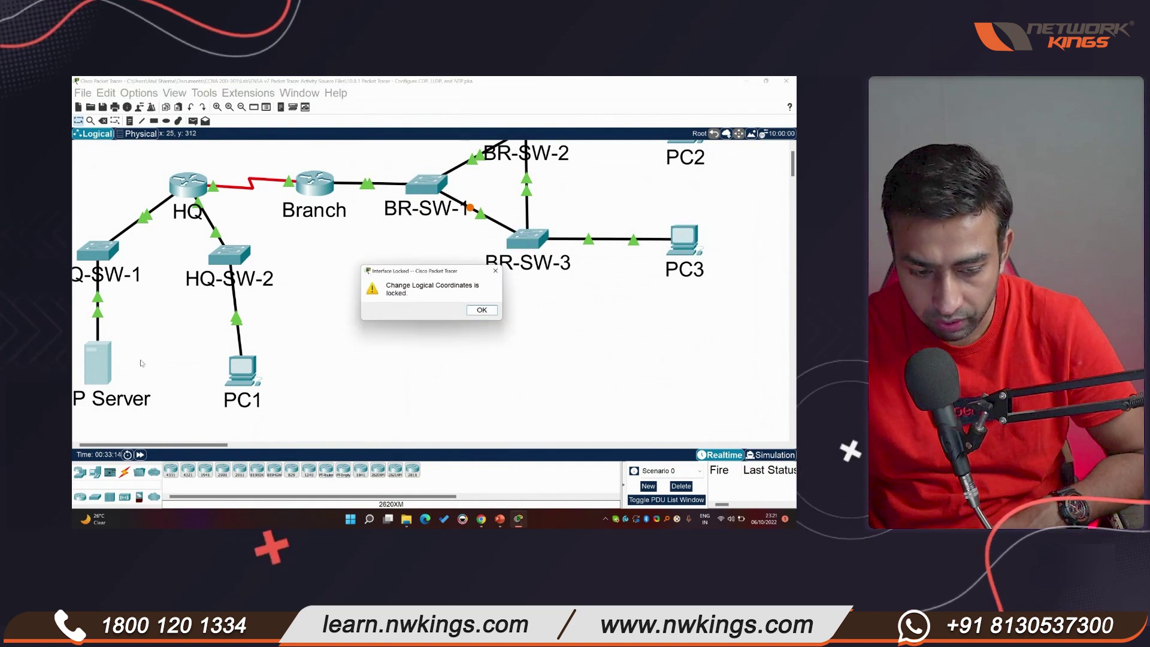
pyautogui.click(482, 310)
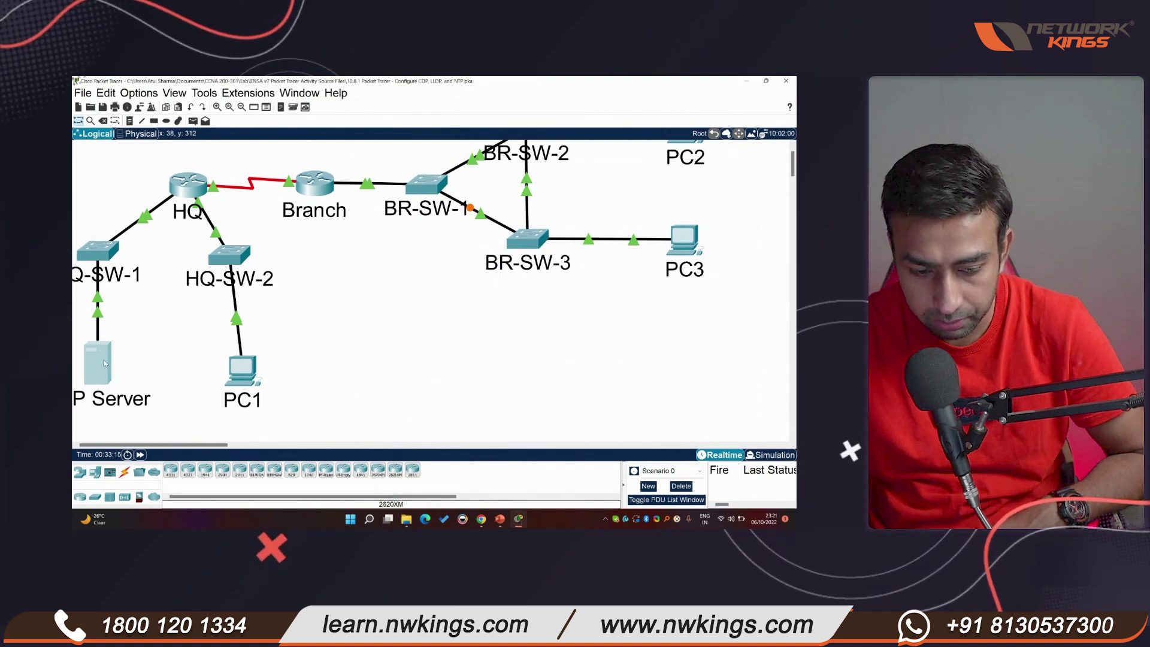
pyautogui.click(105, 362)
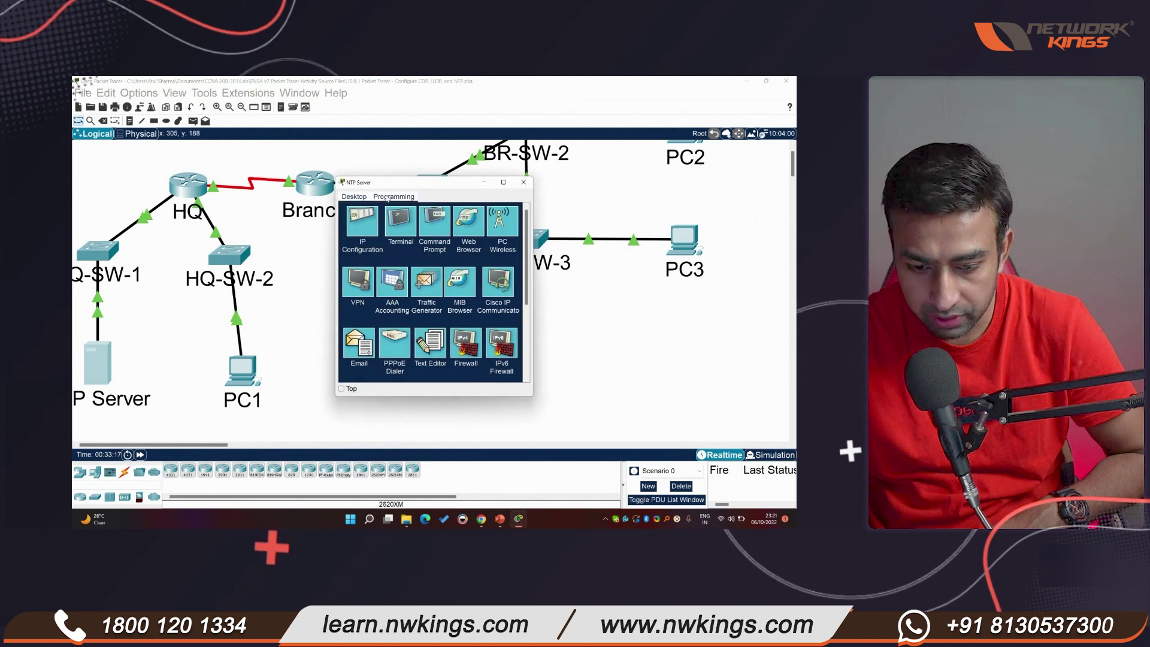
pyautogui.click(370, 228)
pyautogui.moveTo(402, 241); pyautogui.dragTo(482, 251)
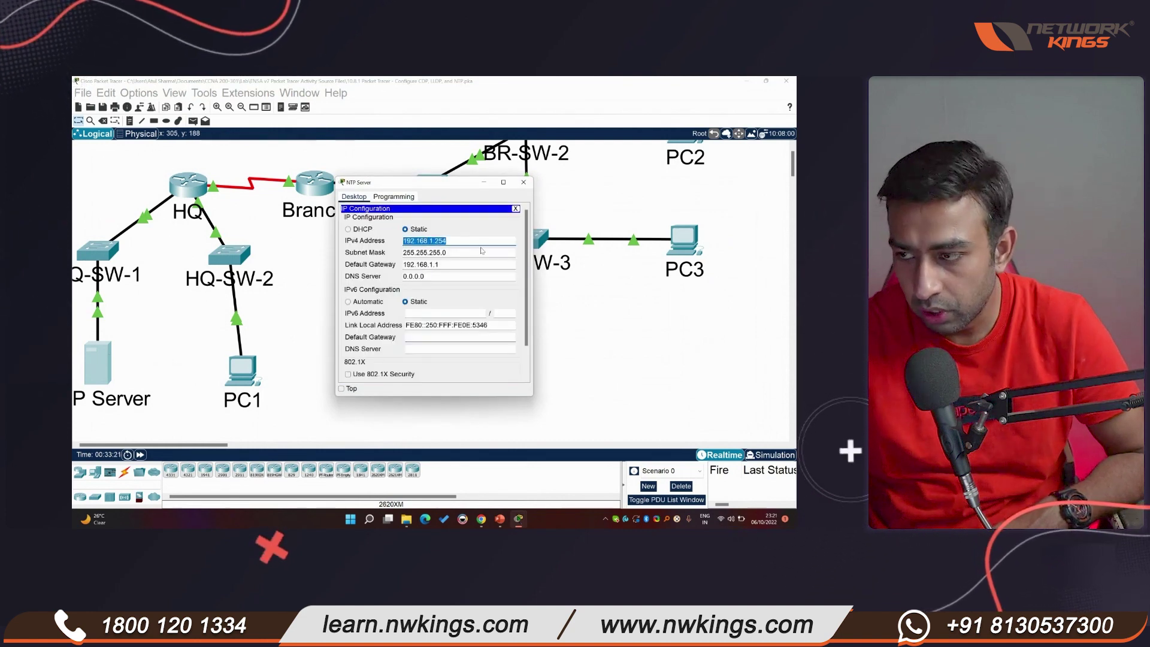
pyautogui.click(523, 182)
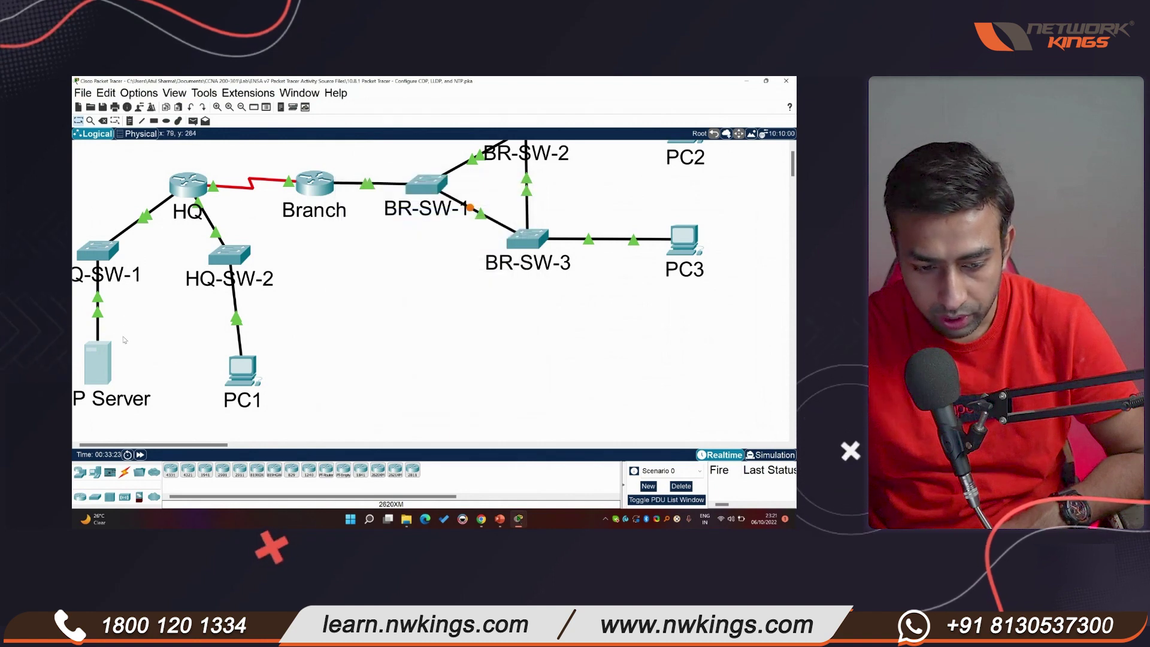
# Step: Open the HQ router's CLI and set the Router IOS background color to Black in the font preferences
pyautogui.click(188, 191)
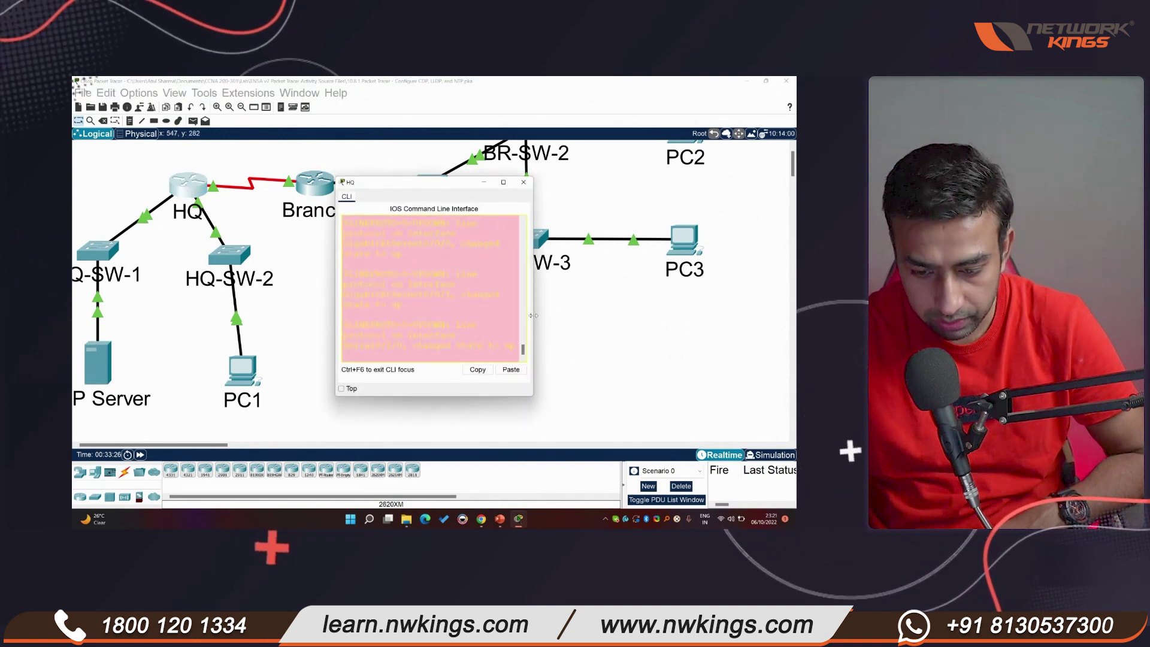
pyautogui.moveTo(533, 315); pyautogui.dragTo(666, 315)
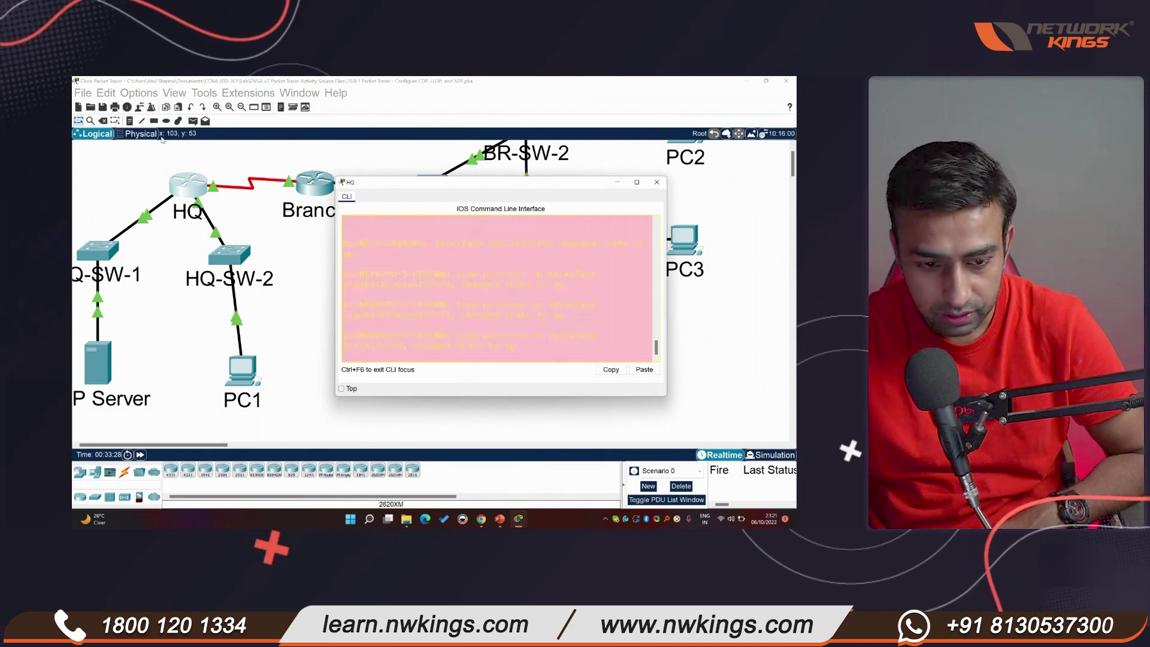
pyautogui.click(138, 93)
pyautogui.click(157, 107)
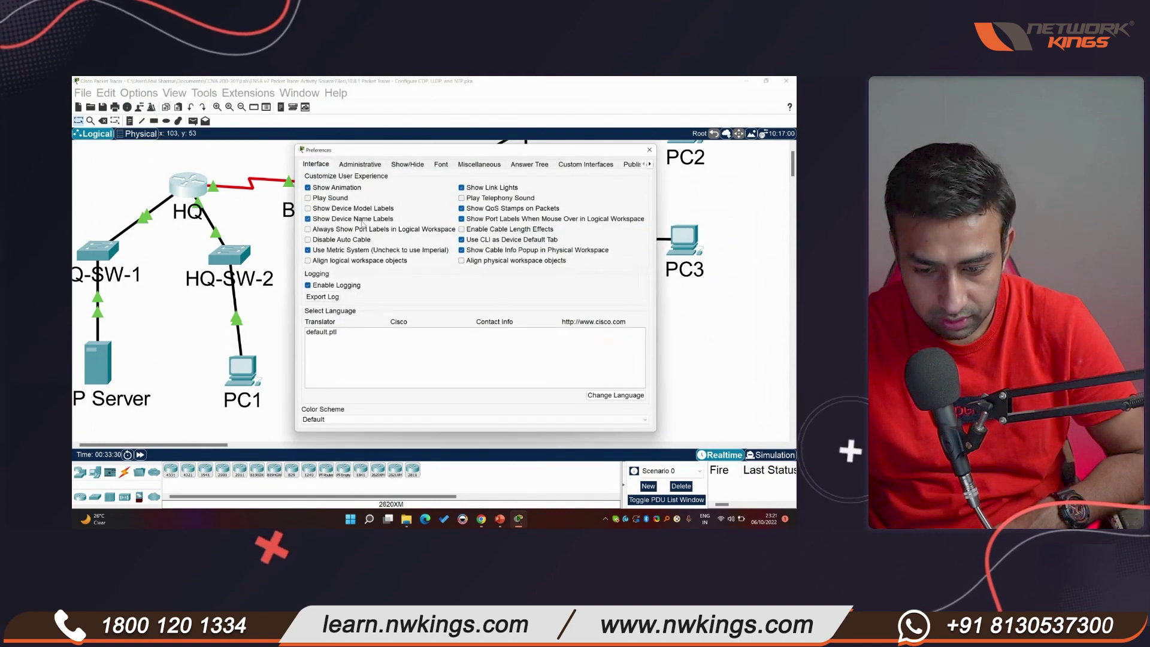
pyautogui.click(442, 165)
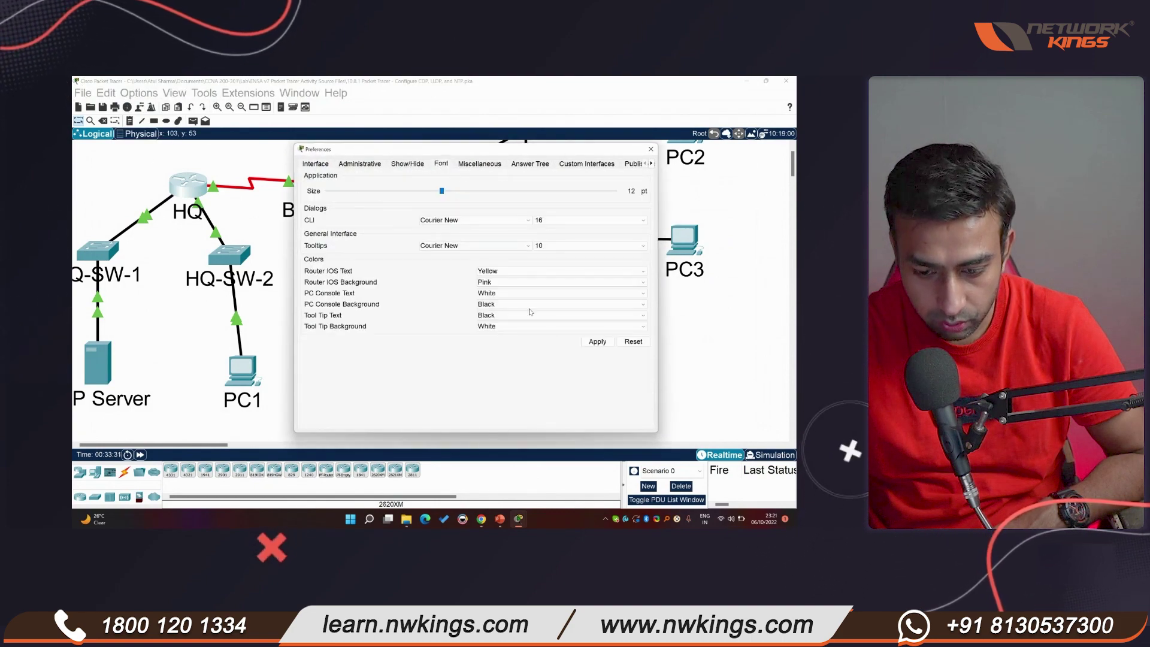
pyautogui.click(494, 283)
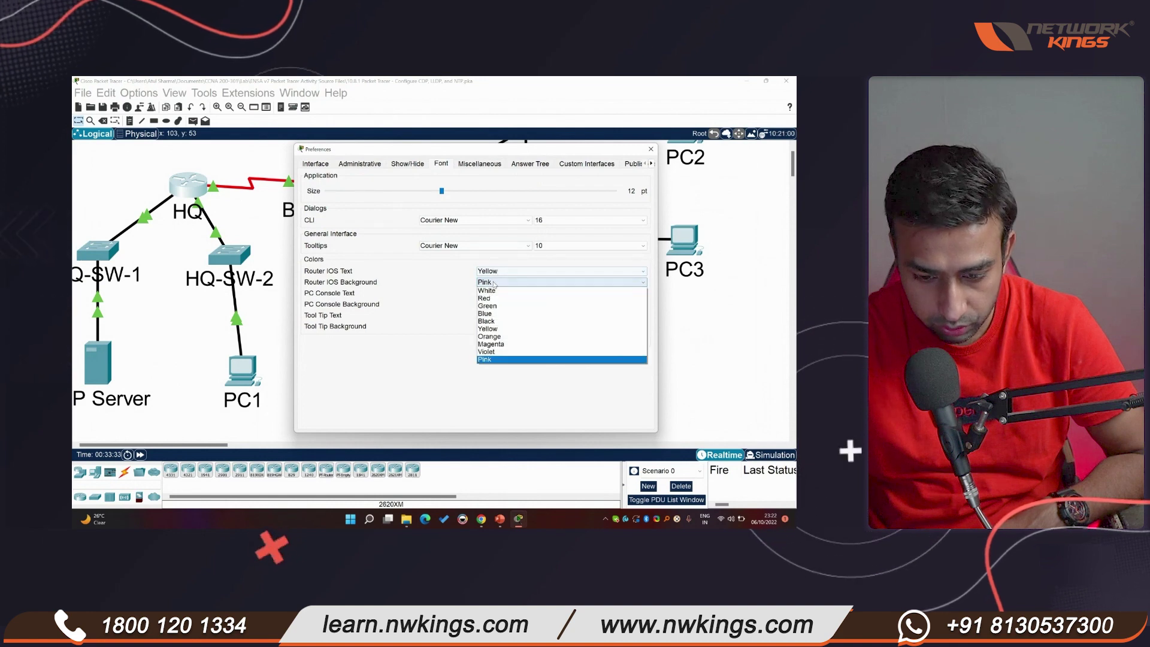
pyautogui.click(497, 321)
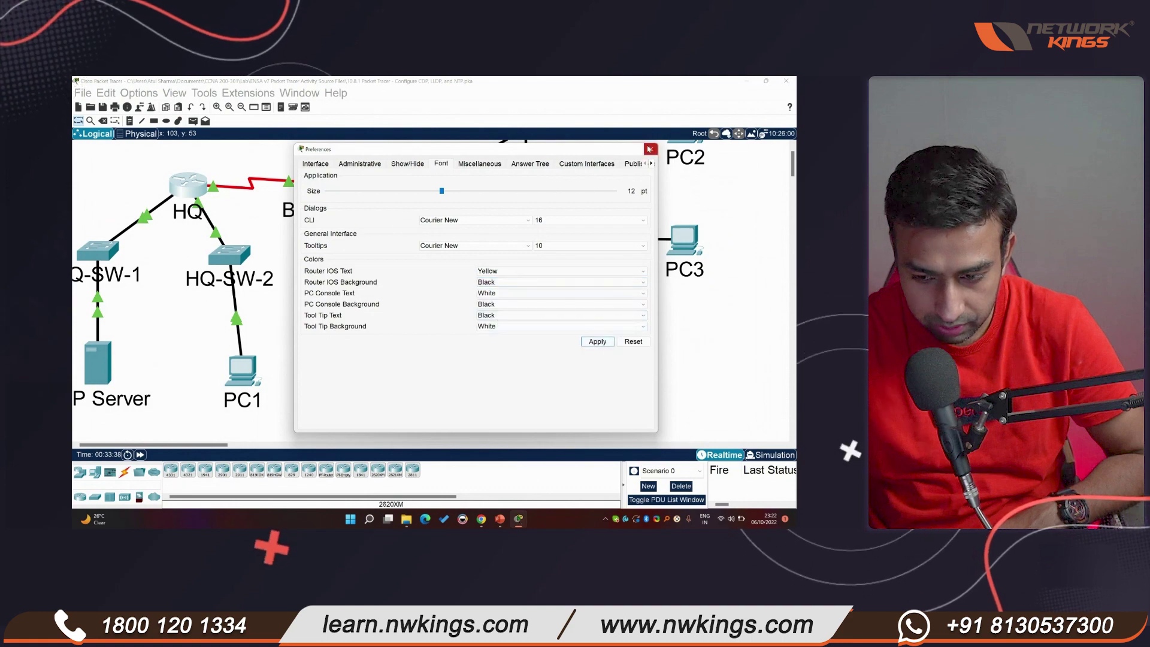
pyautogui.click(649, 149)
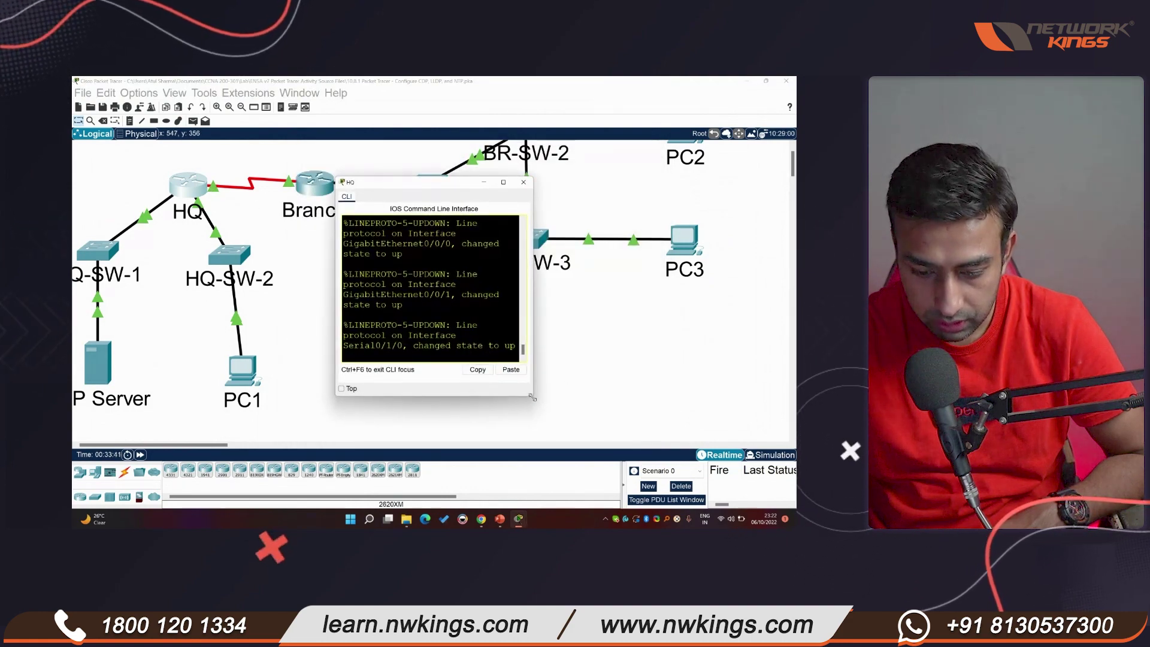
# Step: Enlarge the HQ router's CLI window and enter privileged EXEC mode with the enable command
pyautogui.moveTo(531, 395); pyautogui.dragTo(718, 448)
pyautogui.press('Return')
pyautogui.press('Return')
pyautogui.press('Return')
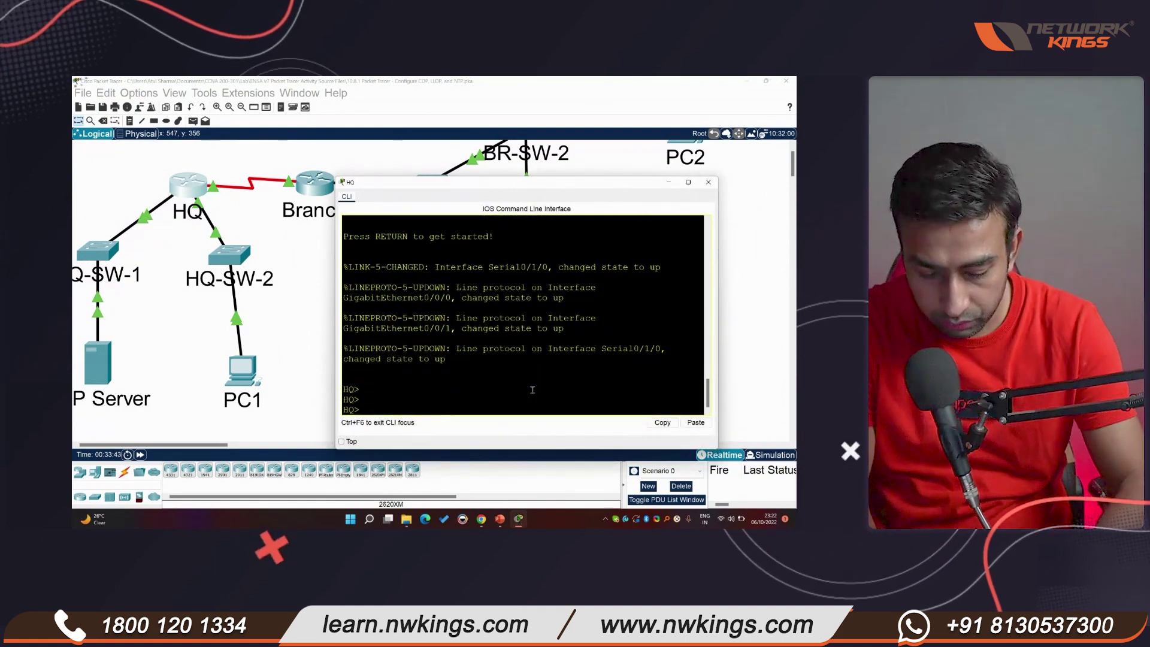
pyautogui.write('en')
pyautogui.press('Tab')
pyautogui.press('Return')
# Step: Run show ntp associations on the HQ router to check for existing NTP peers
pyautogui.write('show')
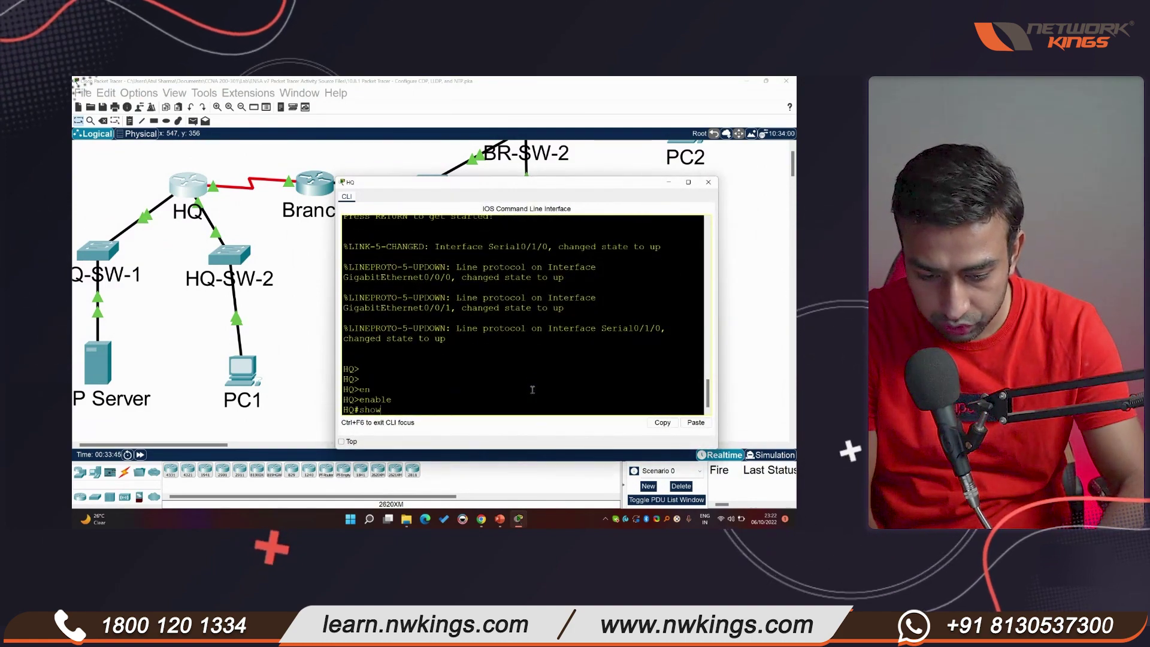
pyautogui.write(' ntp')
pyautogui.press('Tab')
pyautogui.write('ass')
pyautogui.press('Tab')
pyautogui.press('Return')
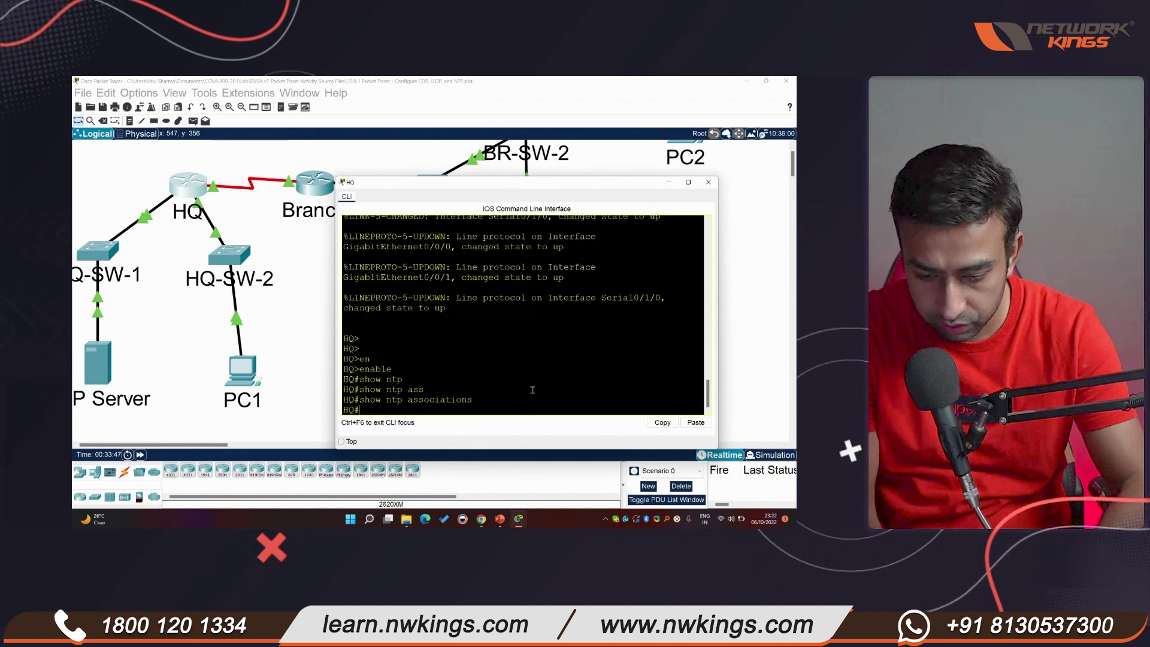
pyautogui.press('Return')
pyautogui.press('Return')
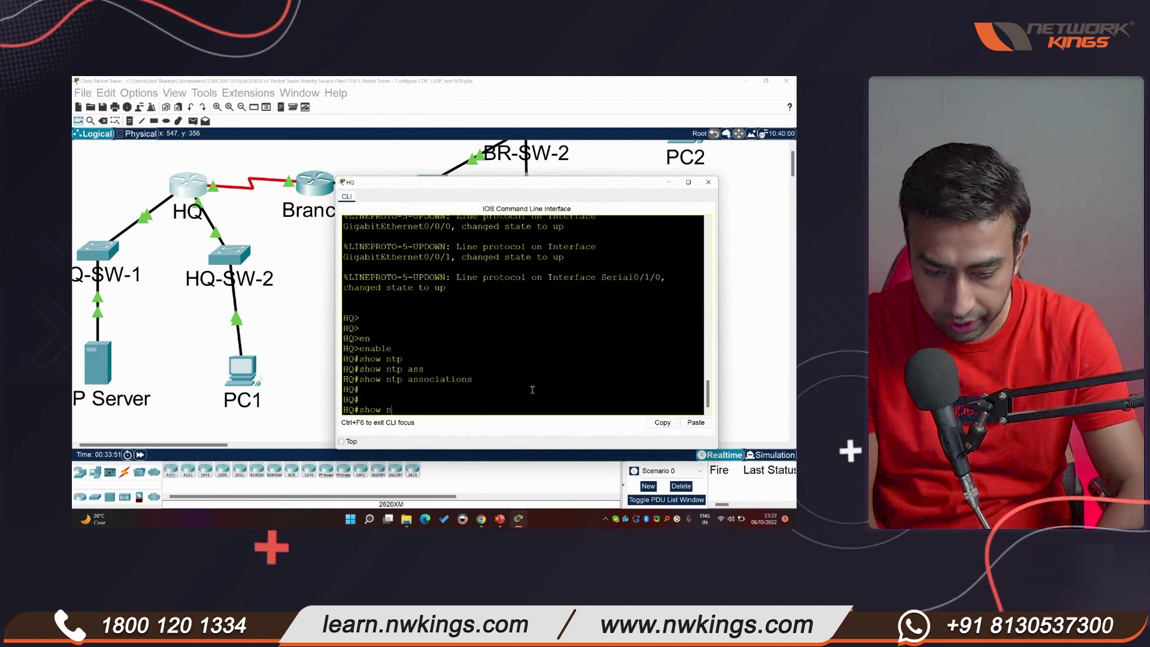
# Step: List the available show ntp options on HQ and run show ntp status
pyautogui.write('t')
pyautogui.press('Tab')
pyautogui.write('?st')
pyautogui.press('Tab')
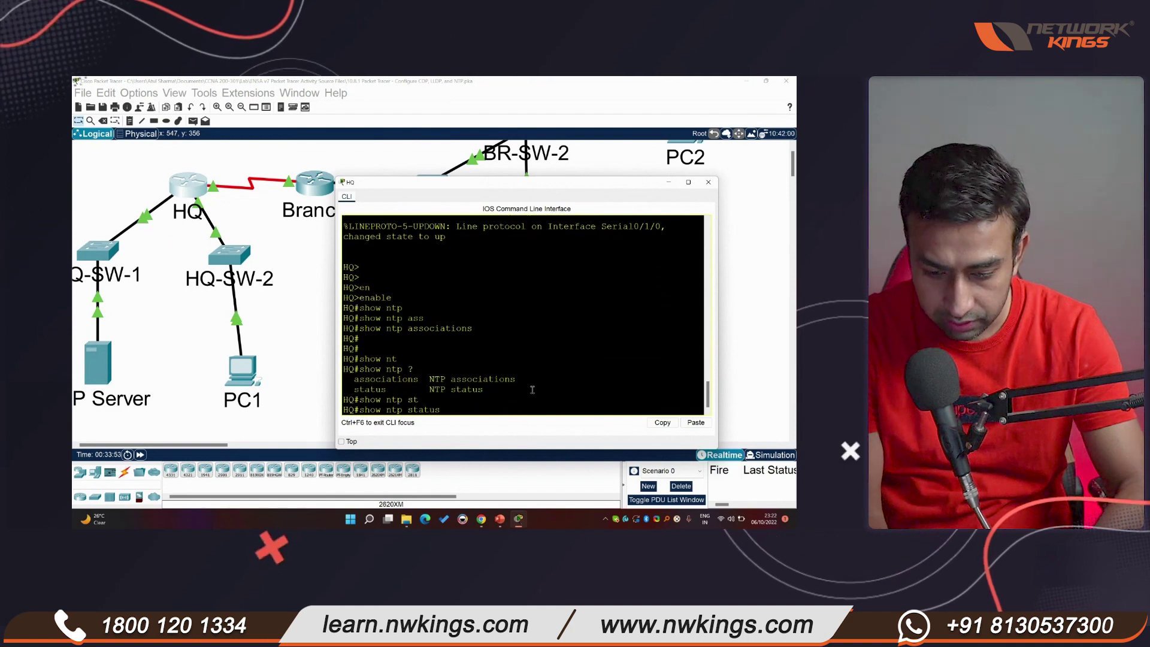
pyautogui.press('Return')
pyautogui.press('Return')
pyautogui.press('Return')
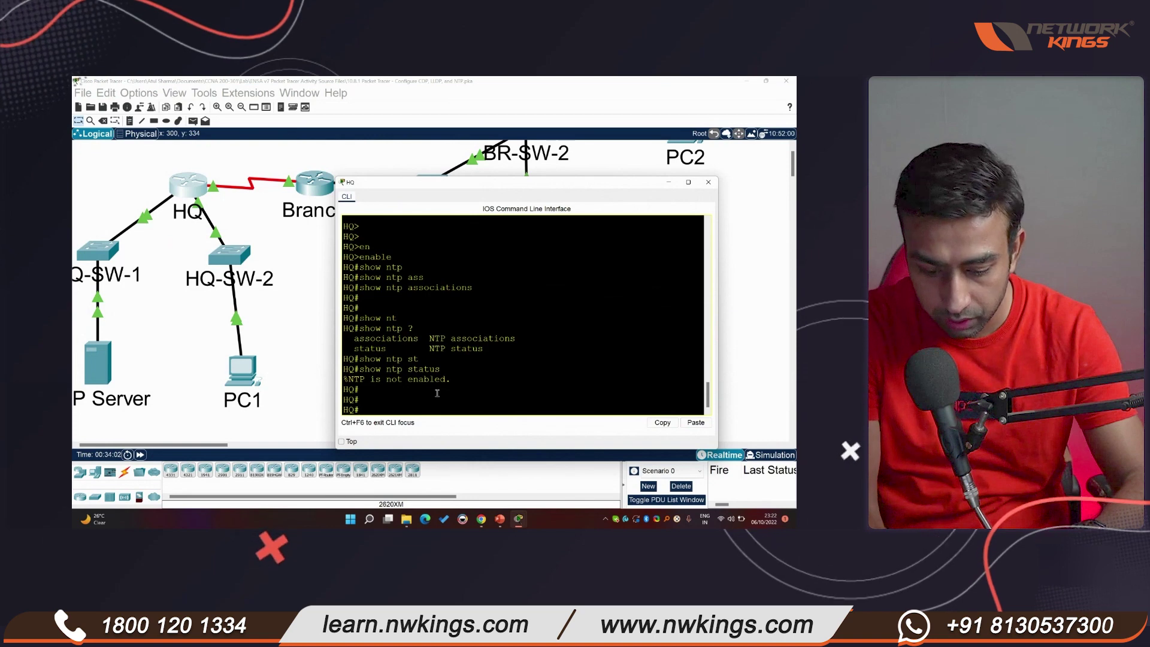
# Step: In HQ's global configuration mode, set the NTP server with ntp server 192.168.1.254 and return to privileged EXEC mode
pyautogui.write('conf t')
pyautogui.press('Return')
pyautogui.write('nfig)')
pyautogui.press('Tab')
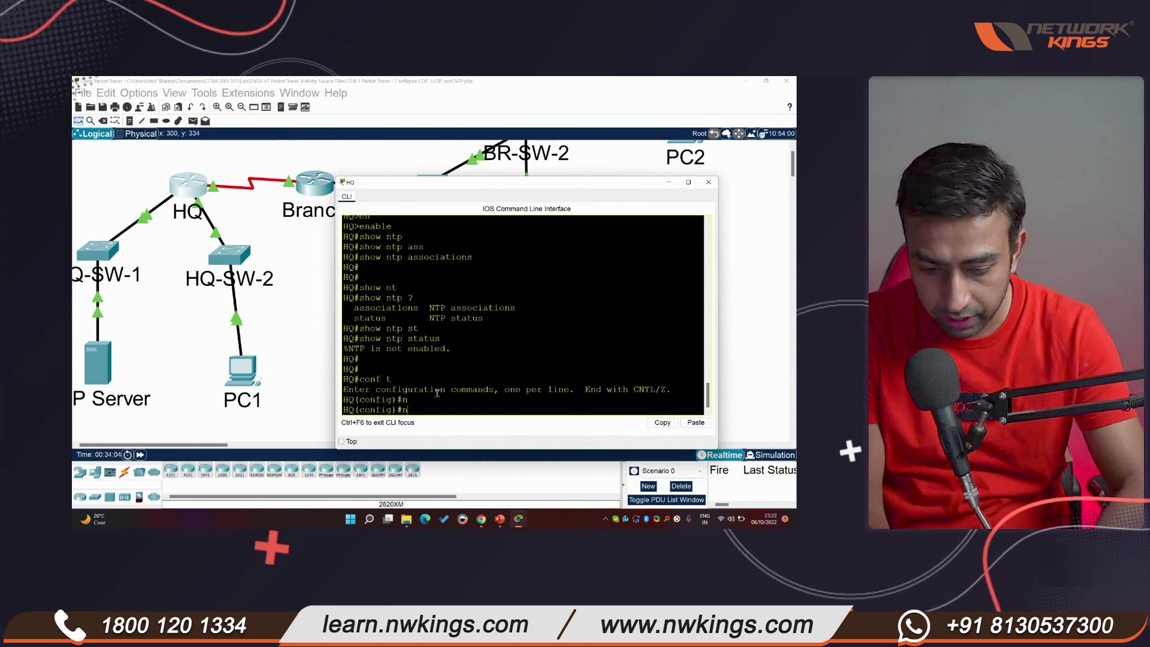
pyautogui.write('t')
pyautogui.press('Tab')
pyautogui.write('ser')
pyautogui.press('Tab')
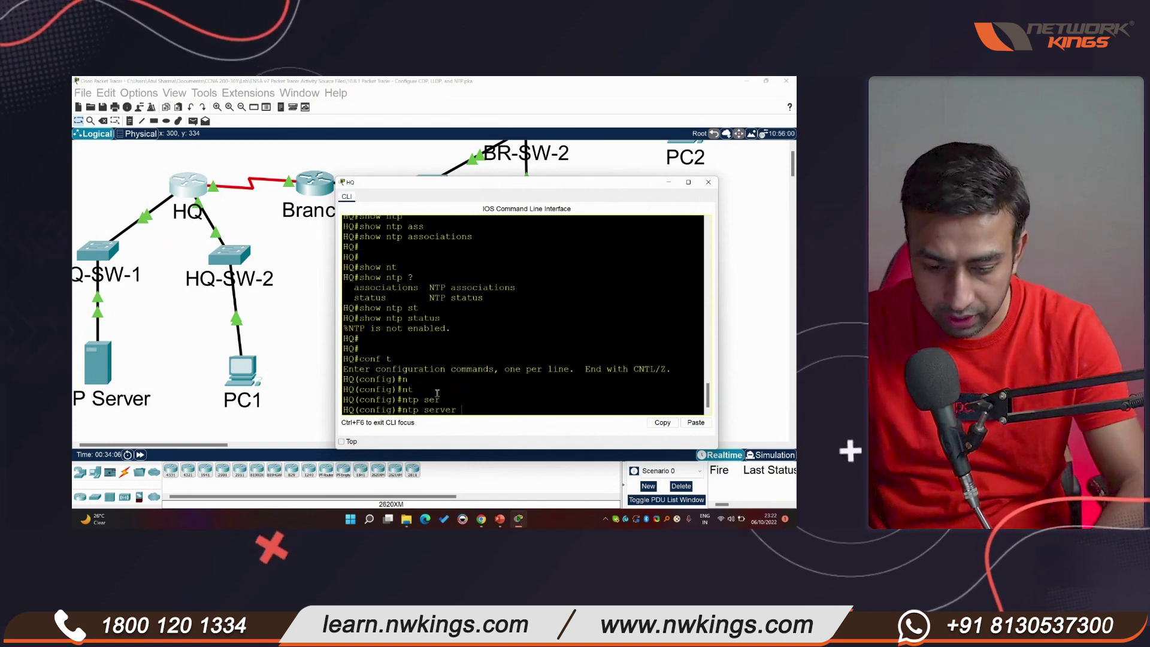
pyautogui.write('192.168.1.254')
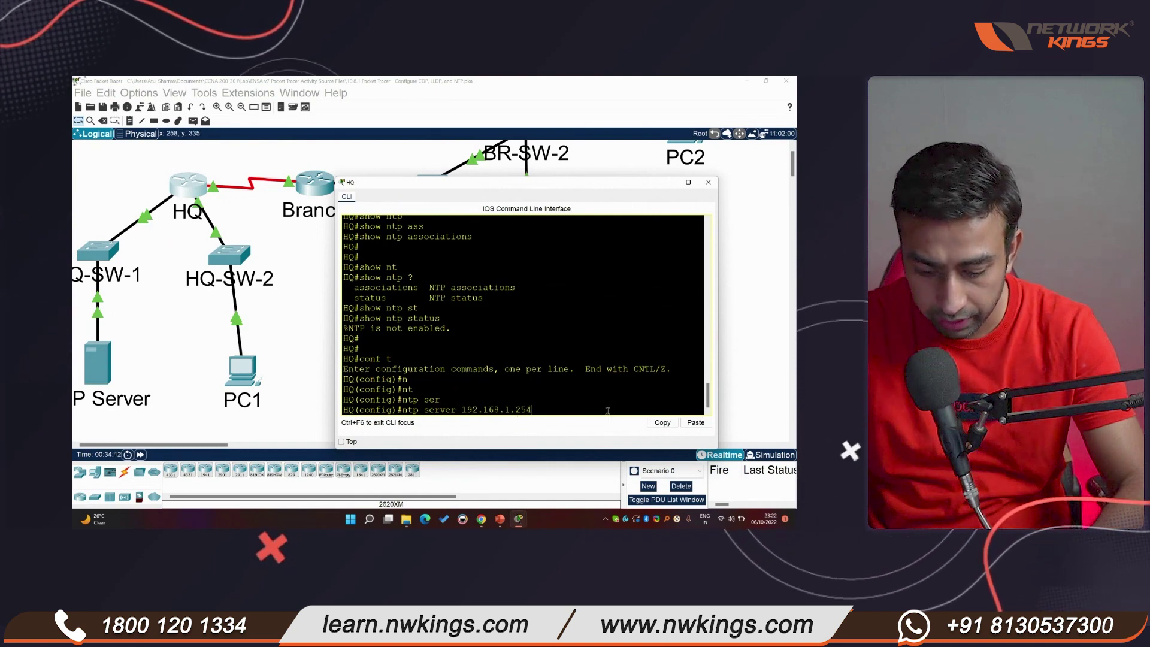
pyautogui.press('Return')
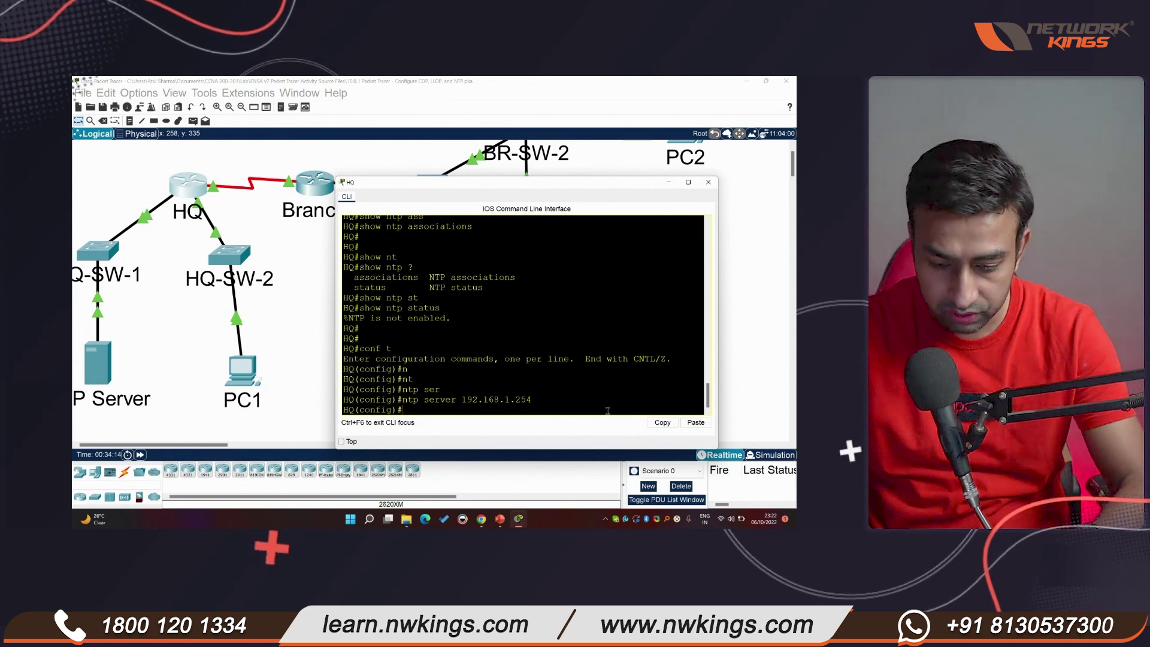
pyautogui.write('end')
pyautogui.press('Return')
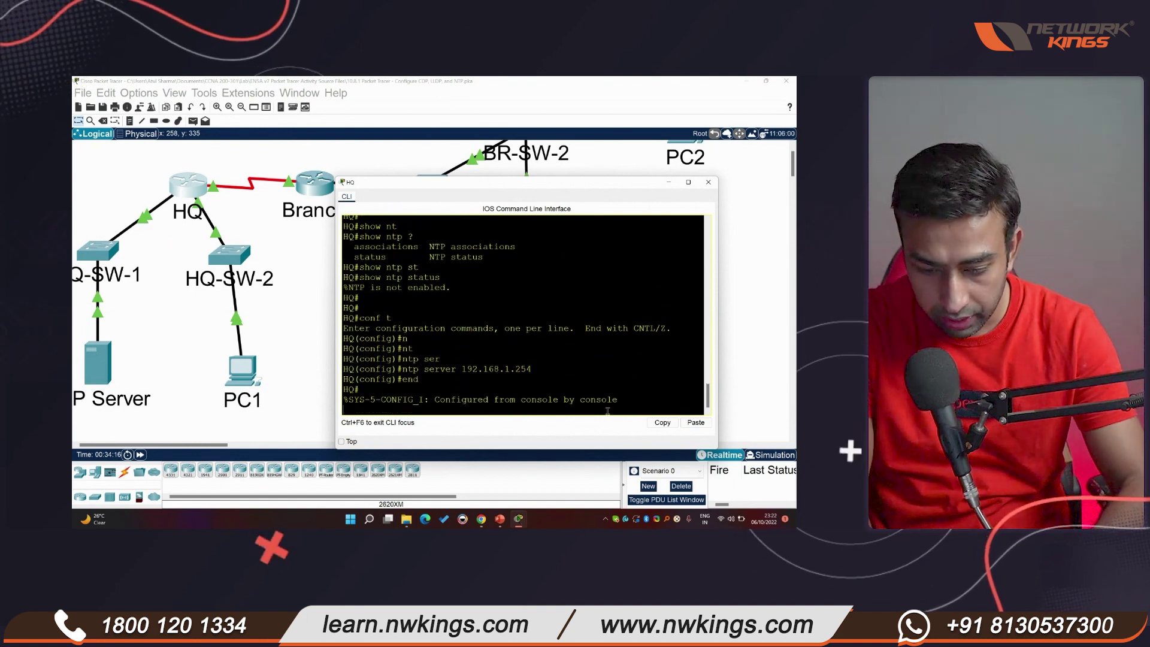
# Step: Run show ntp status on HQ to verify synchronization with the configured NTP server
pyautogui.write('show sp')
pyautogui.press('Tab')
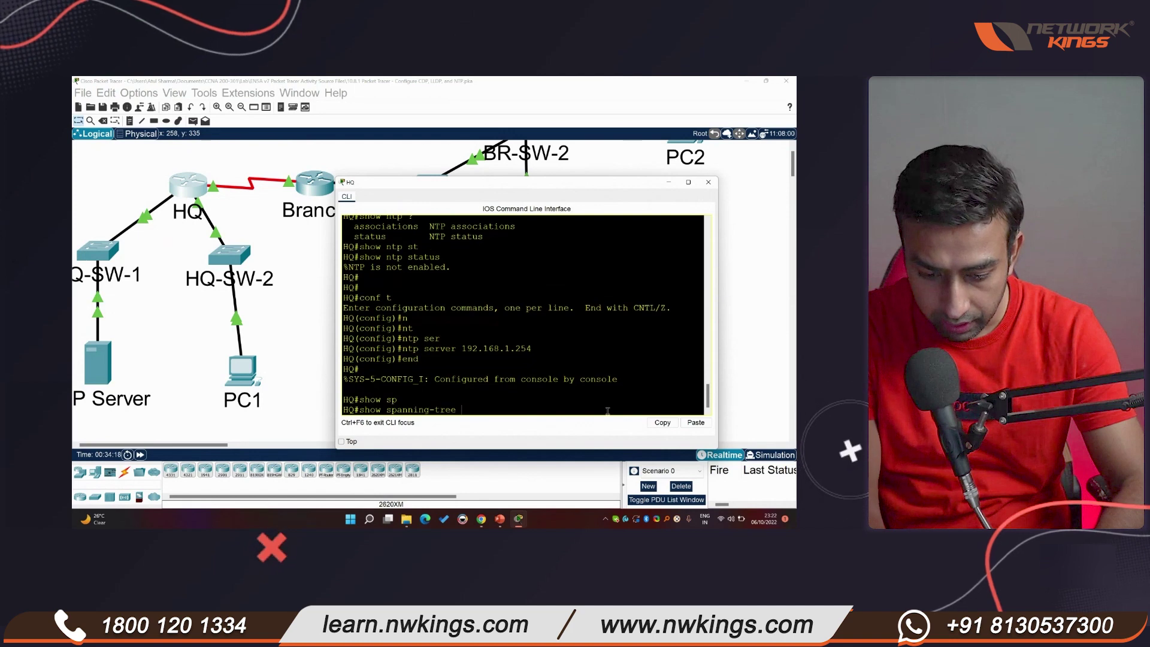
pyautogui.press('BackSpace')
pyautogui.write('nt')
pyautogui.press('Tab')
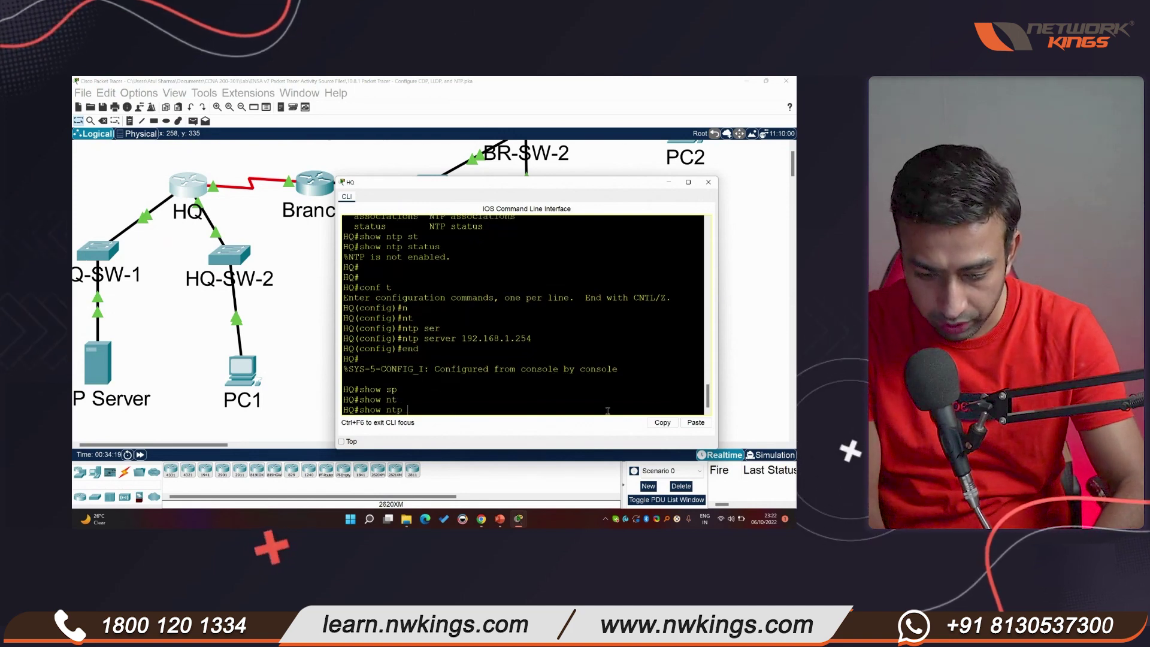
pyautogui.write('st')
pyautogui.press('Tab')
pyautogui.press('Return')
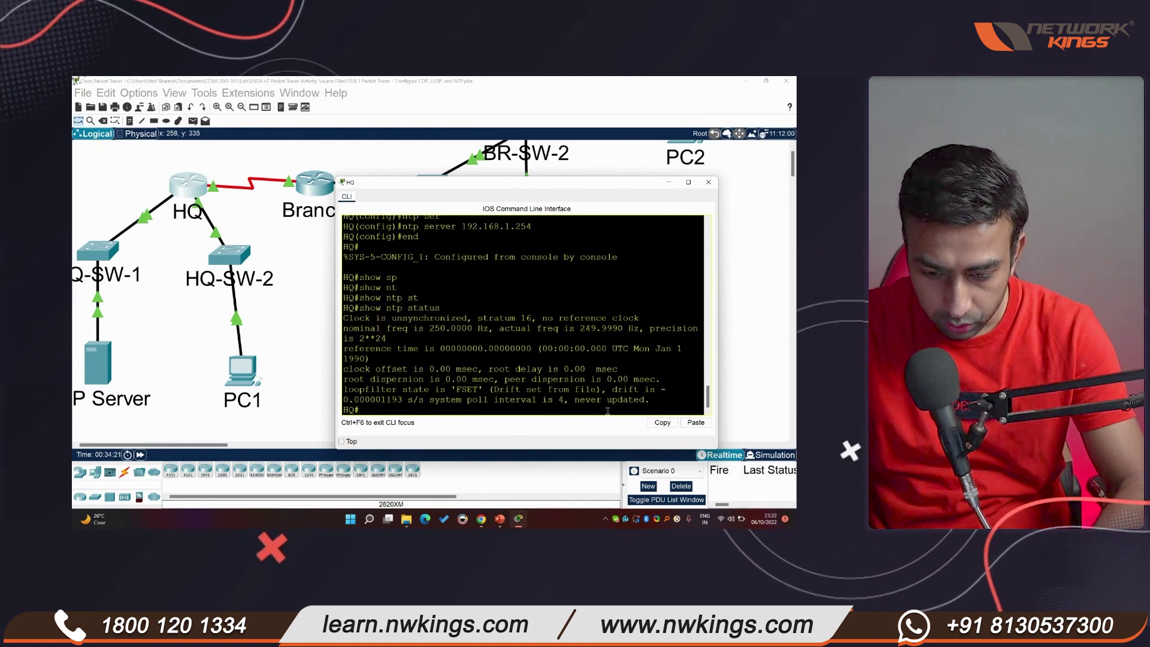
# Step: Check the clock synchronization state in HQ's NTP output and run show ntp status again
pyautogui.moveTo(386, 319); pyautogui.dragTo(468, 318)
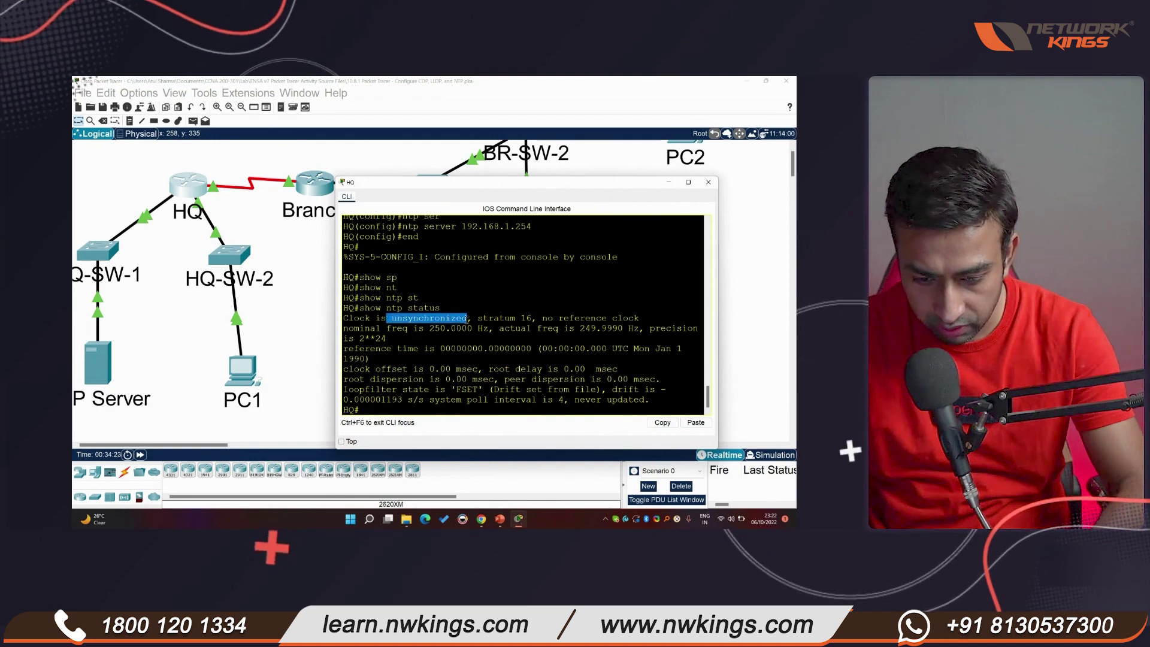
pyautogui.click(470, 341)
pyautogui.press('Return')
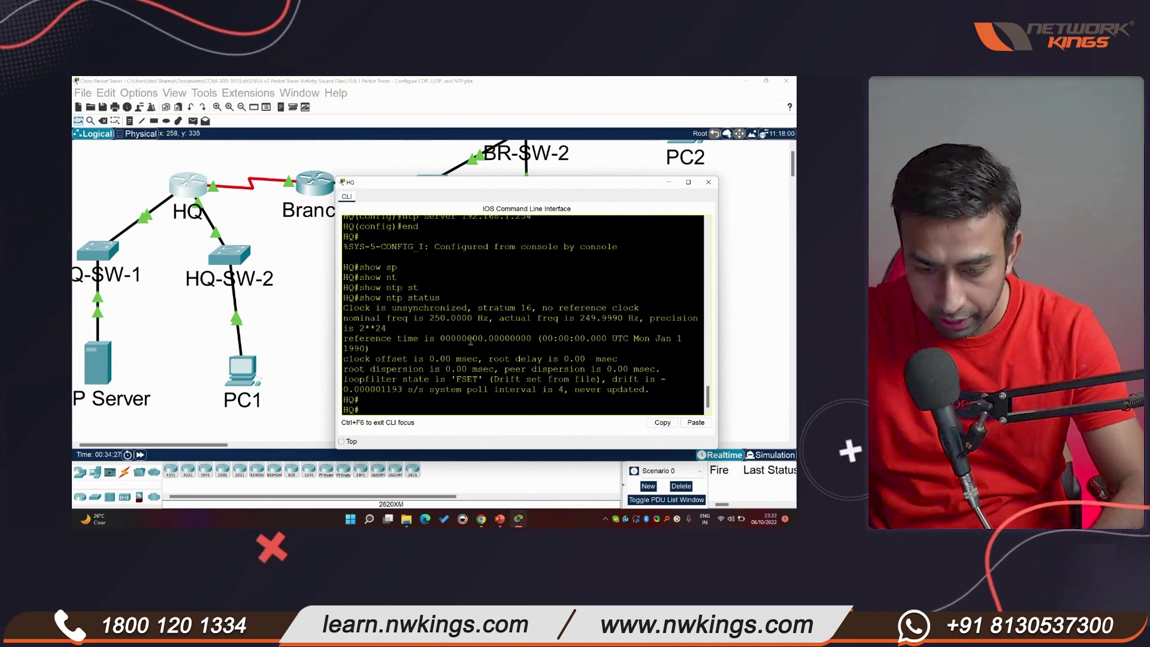
pyautogui.press('Return')
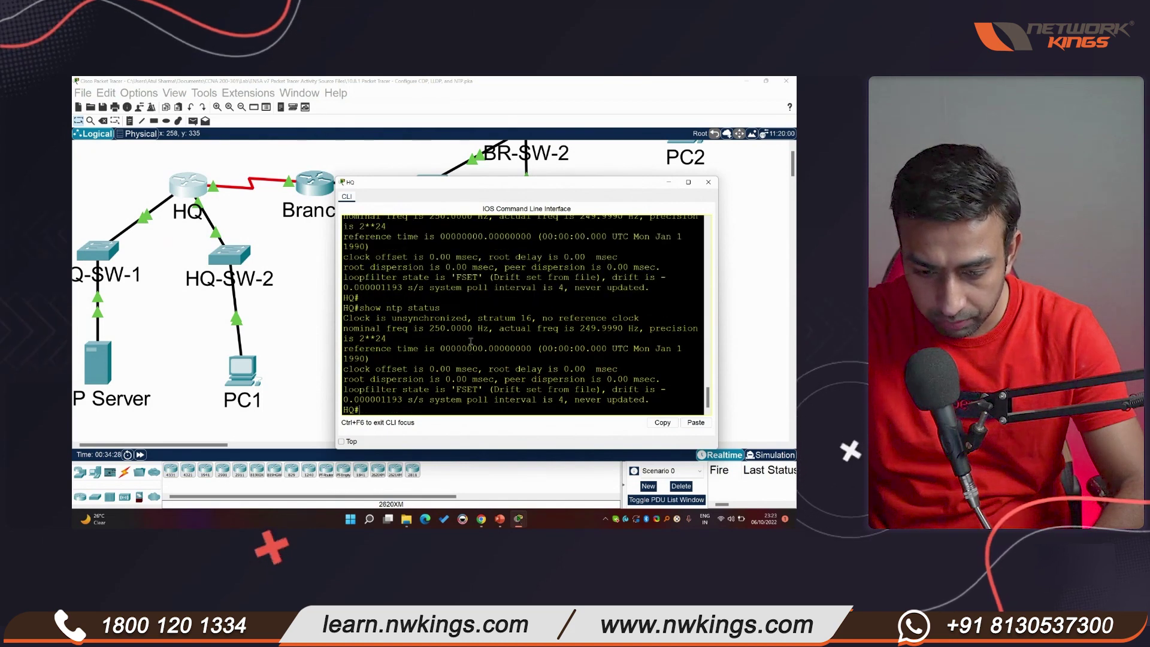
pyautogui.press('Return')
# Step: Re-enter ntp server 192.168.1.254 in HQ's global configuration mode and return to privileged EXEC mode
pyautogui.write('ping 1')
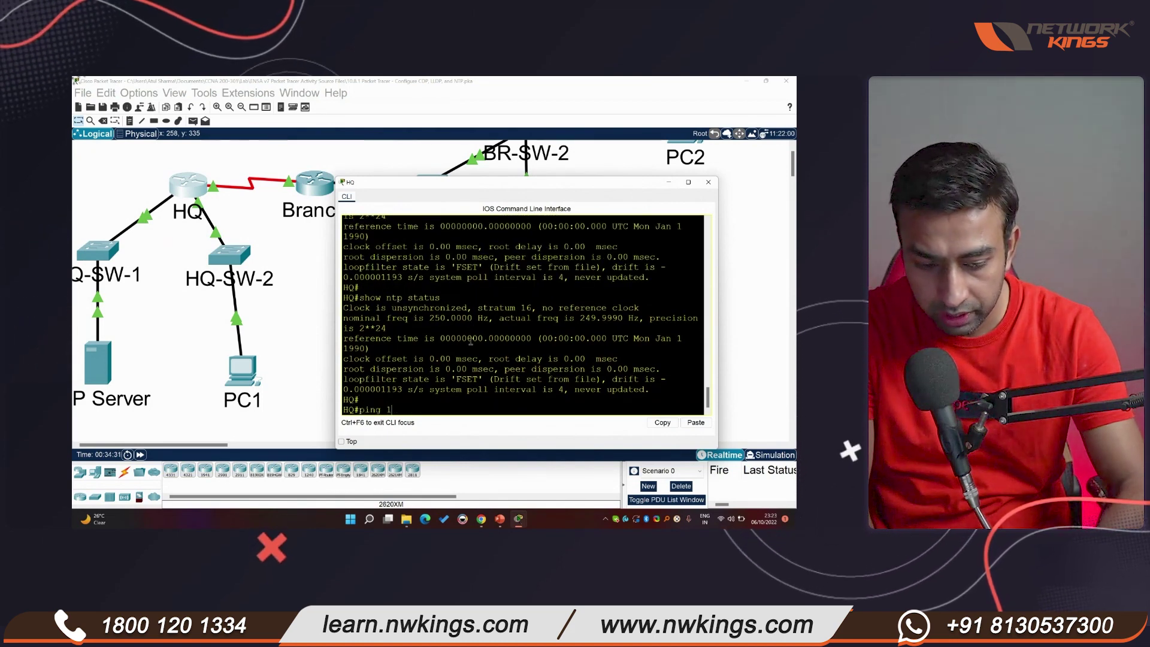
pyautogui.write('9')
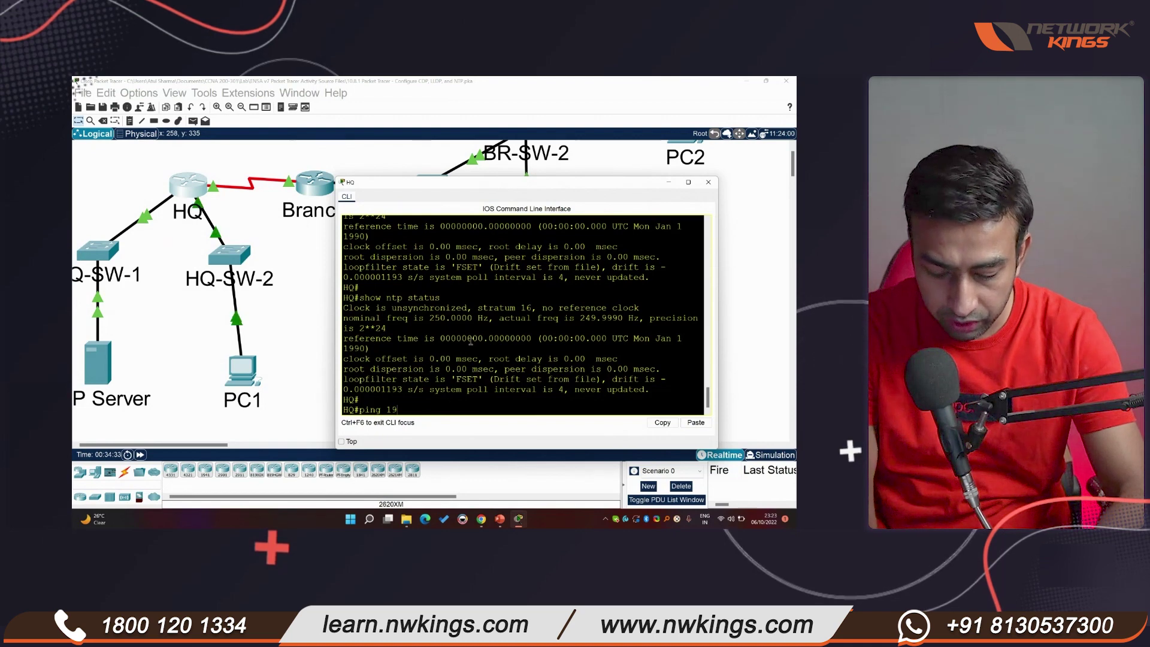
pyautogui.press('Up')
pyautogui.write("'")
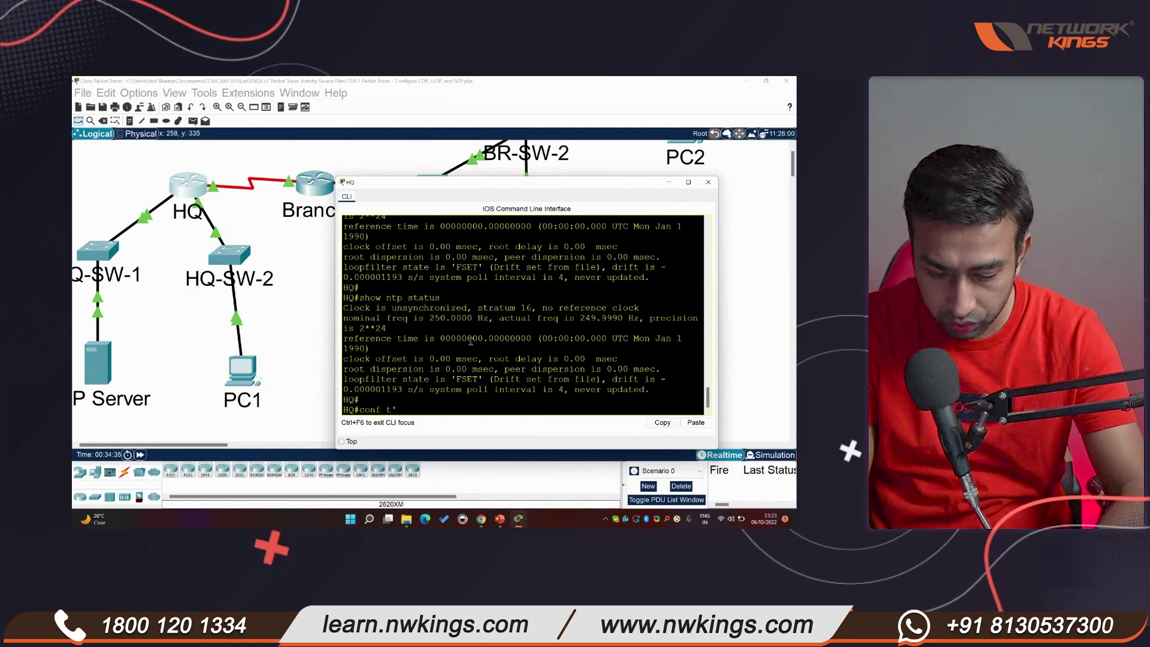
pyautogui.press('Return')
pyautogui.write('ntp server 192.168.1.254')
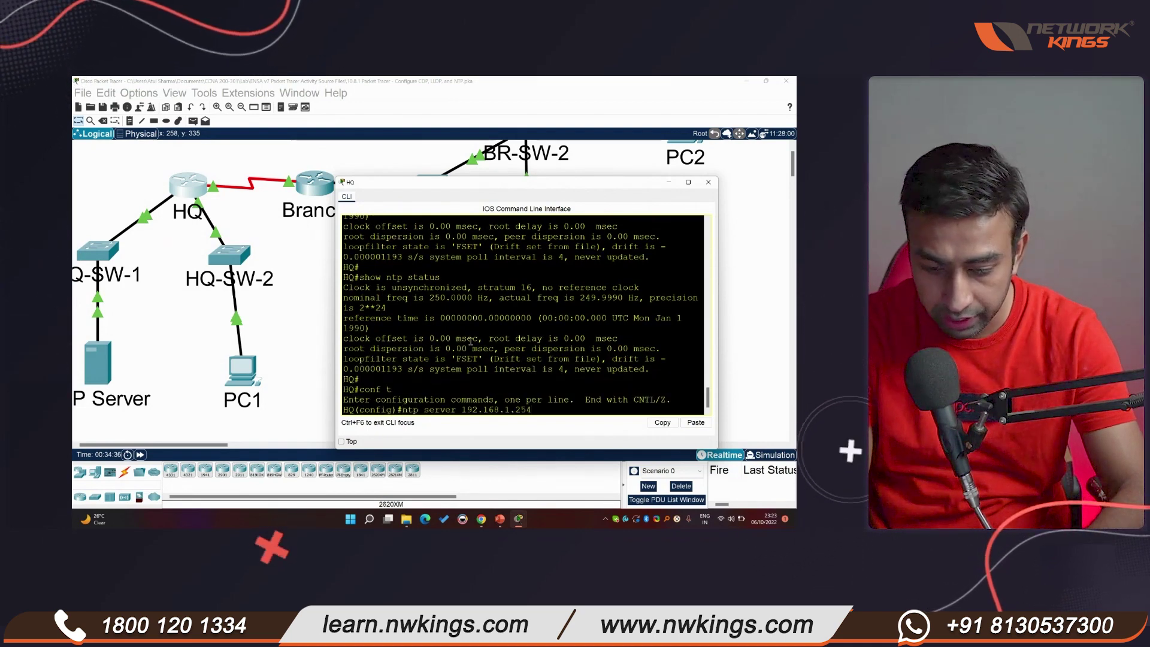
pyautogui.press('Return')
pyautogui.write('end')
pyautogui.press('Return')
pyautogui.press('Return')
# Step: Ping 192.168.1.254 from HQ to test reachability of the NTP server
pyautogui.write('p')
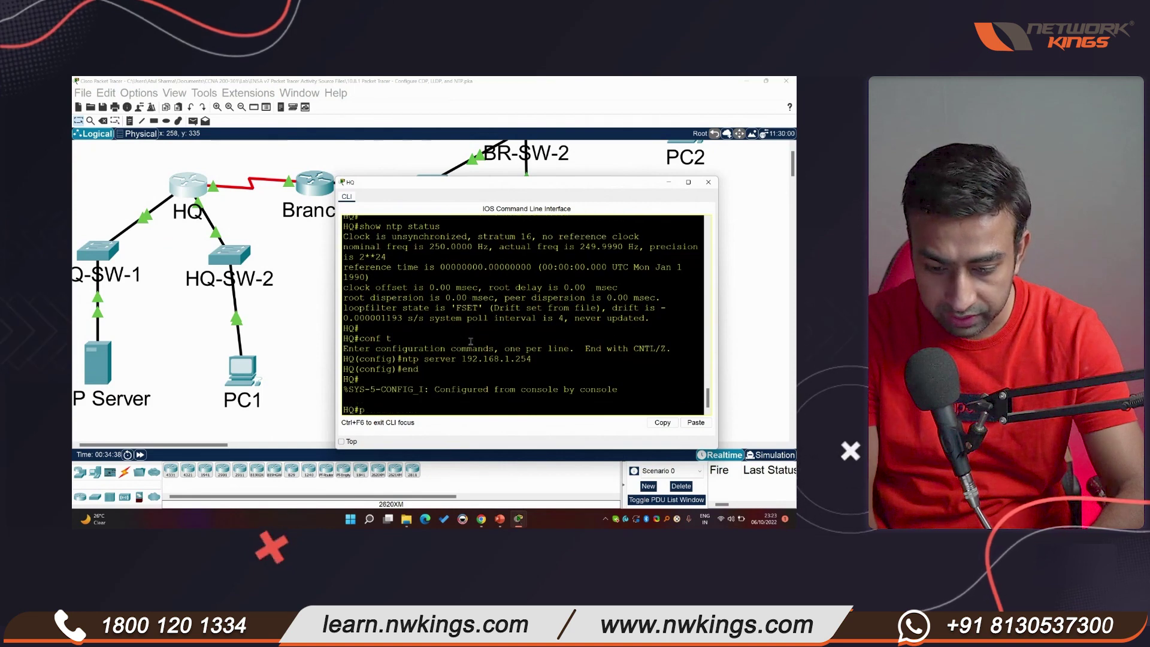
pyautogui.write('ing 192.168')
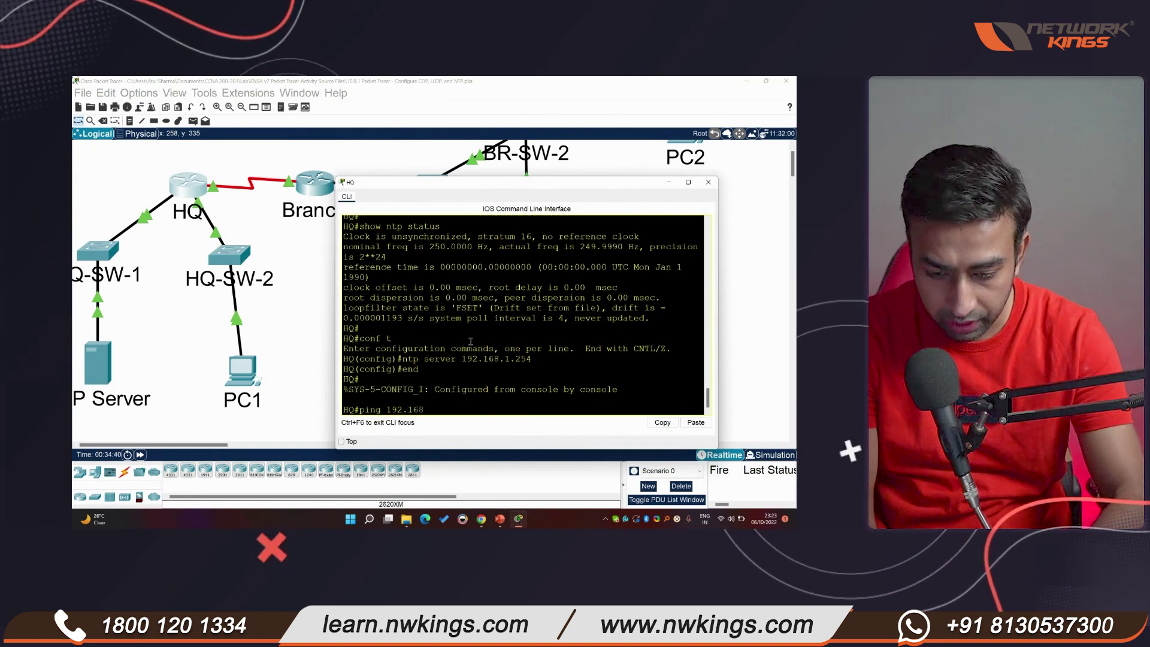
pyautogui.write('.1.254')
pyautogui.press('Return')
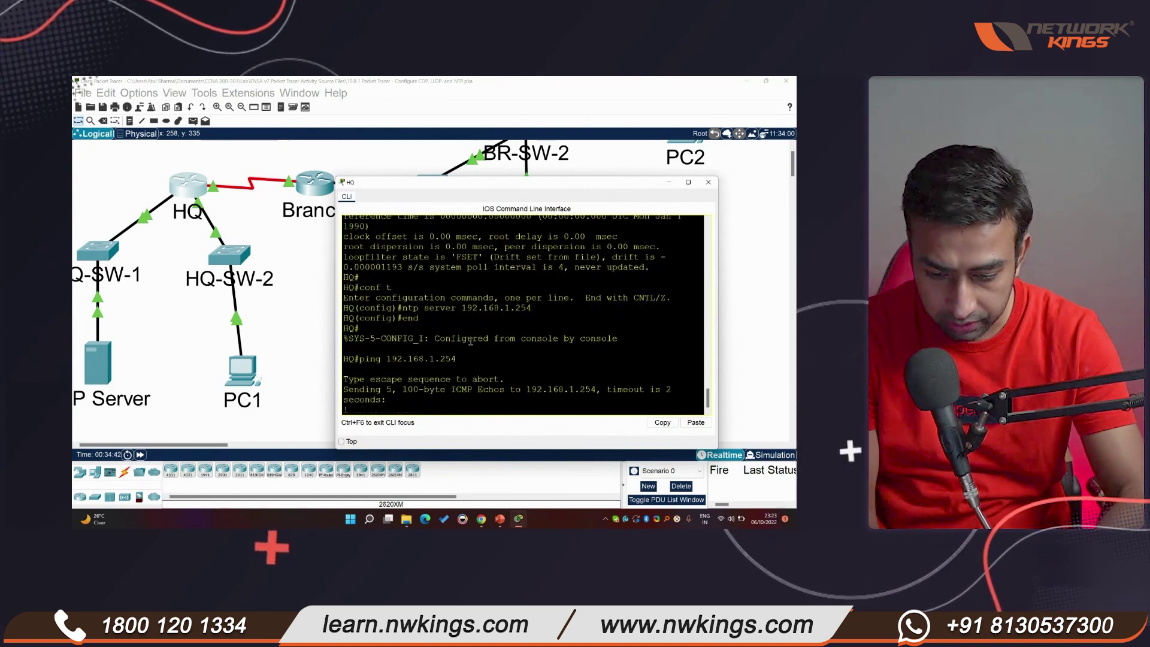
# Step: Run show ntp status on HQ after the ping and check the clock synchronization line
pyautogui.press('Return')
pyautogui.press('Up')
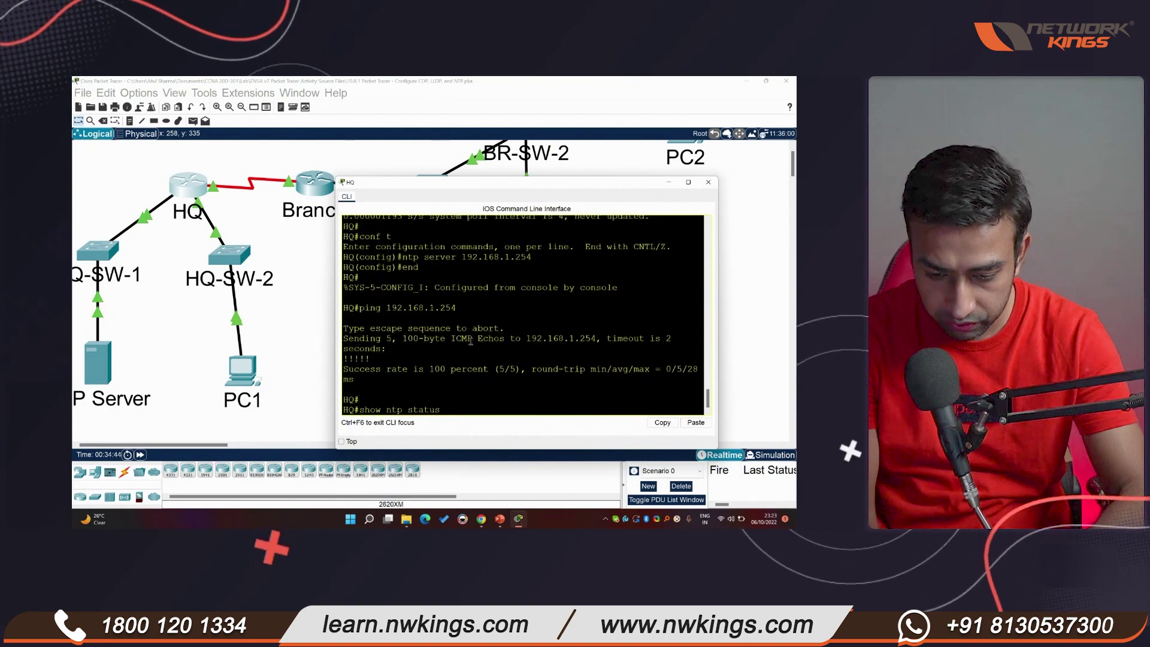
pyautogui.press('Return')
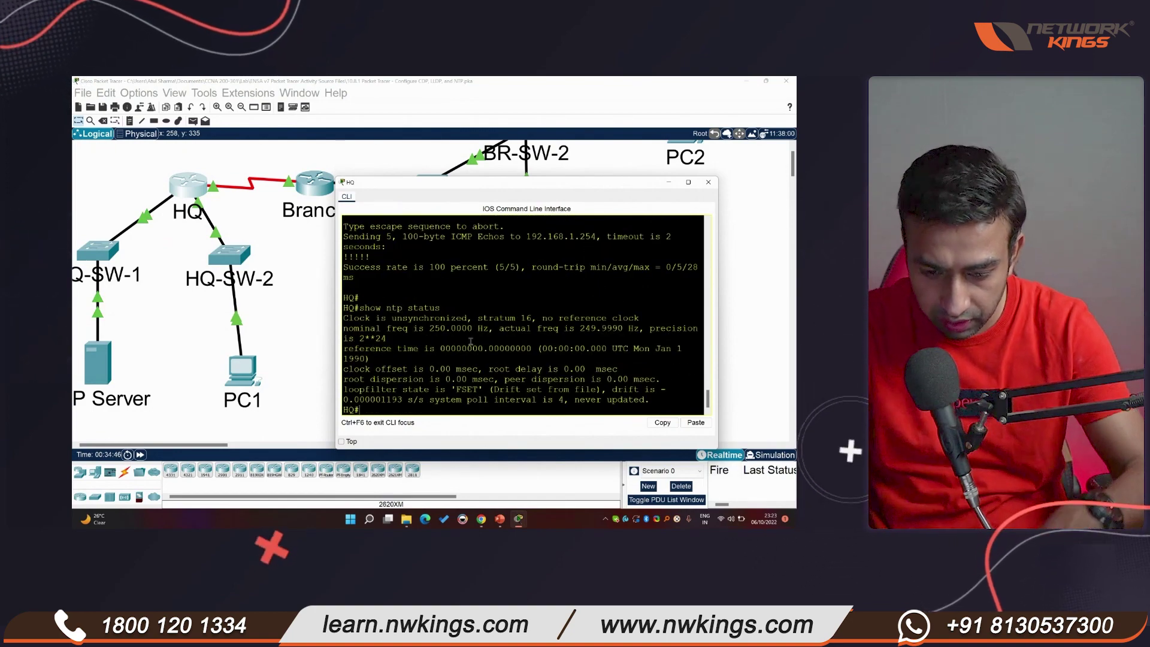
pyautogui.moveTo(472, 316); pyautogui.dragTo(343, 317)
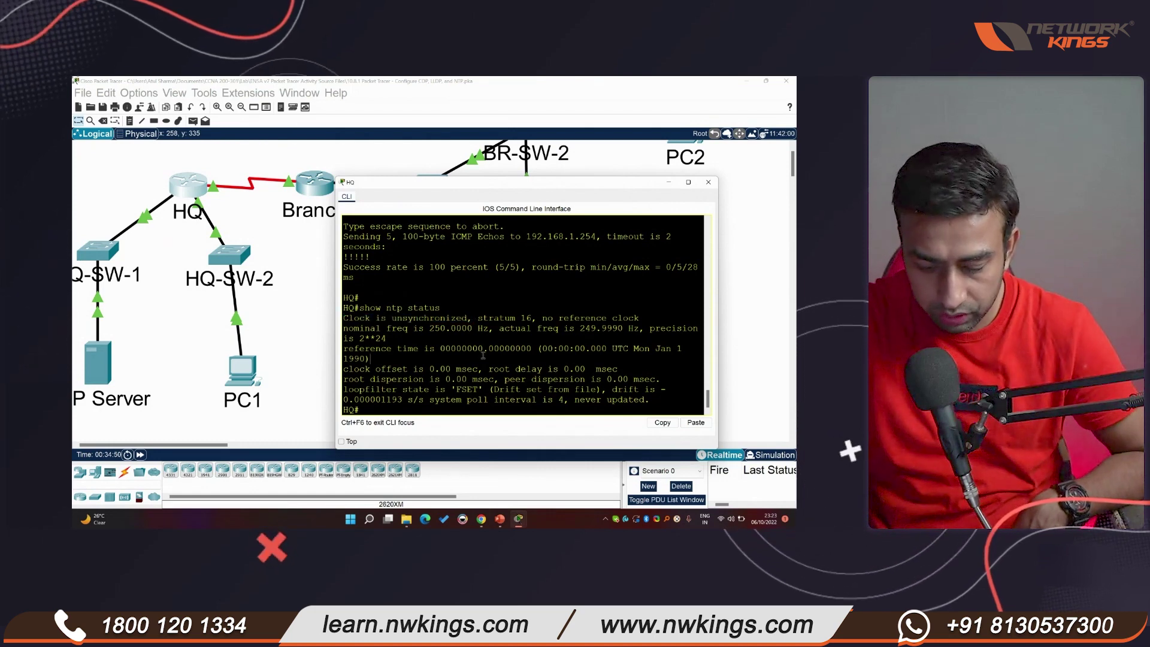
# Step: Run show ntp associations on HQ to list its NTP peers
pyautogui.press('Return')
pyautogui.press('Return')
pyautogui.press('Up')
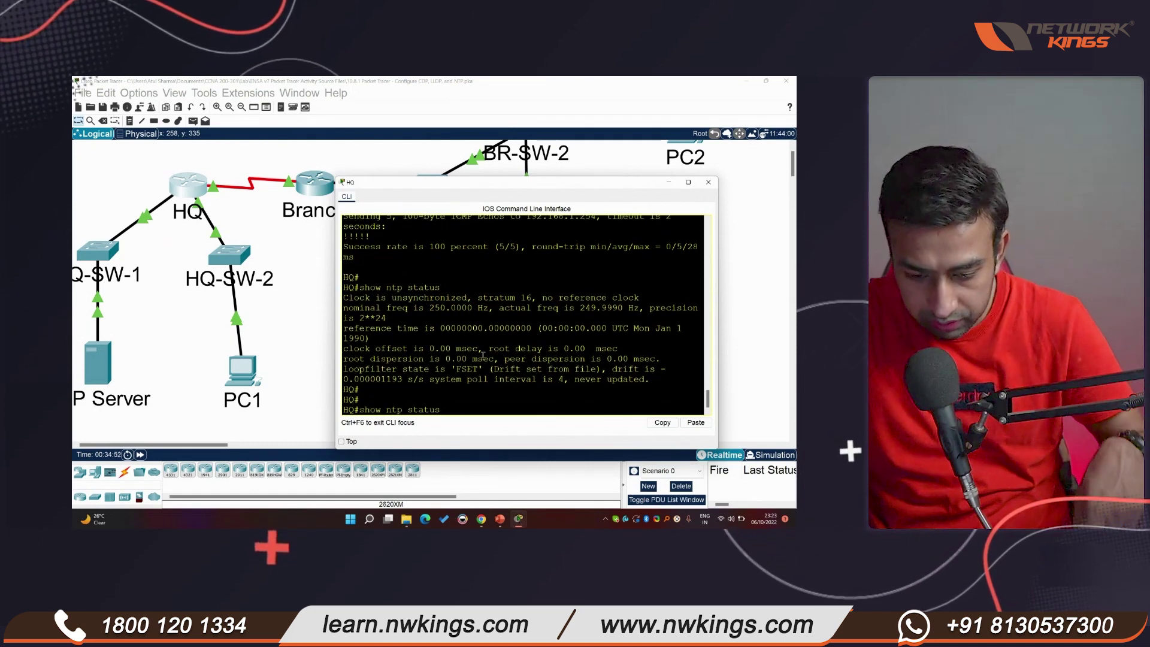
pyautogui.press('BackSpace')
pyautogui.press('BackSpace')
pyautogui.press('BackSpace')
pyautogui.press('BackSpace')
pyautogui.press('BackSpace')
pyautogui.press('BackSpace')
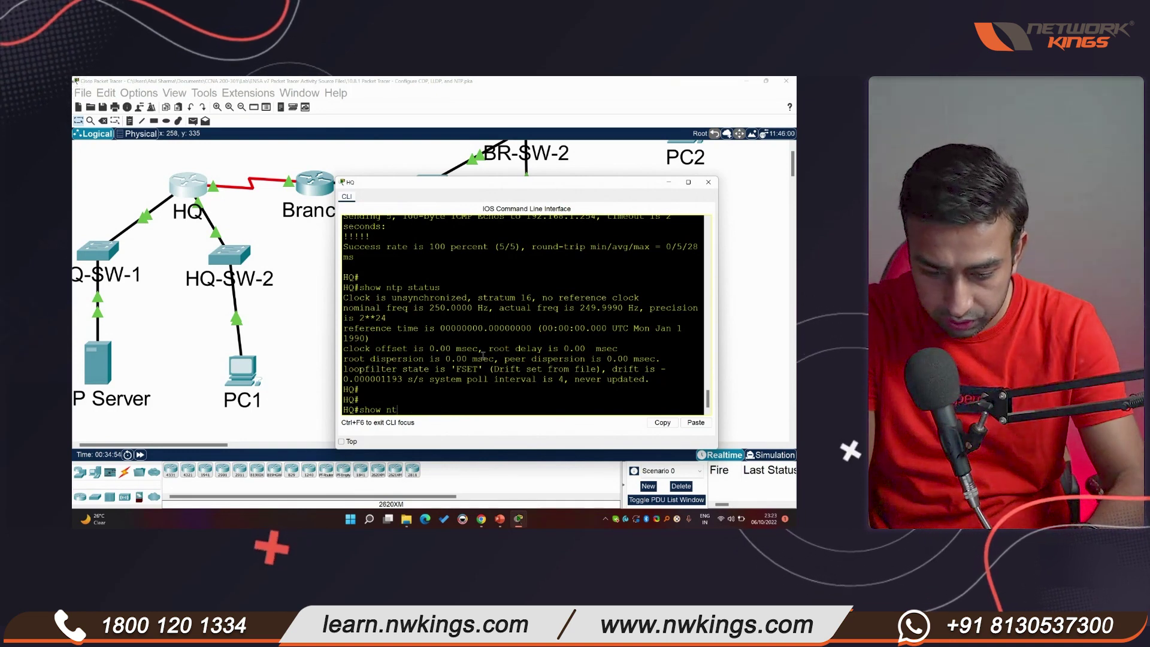
pyautogui.press('Tab')
pyautogui.write('ass')
pyautogui.press('Tab')
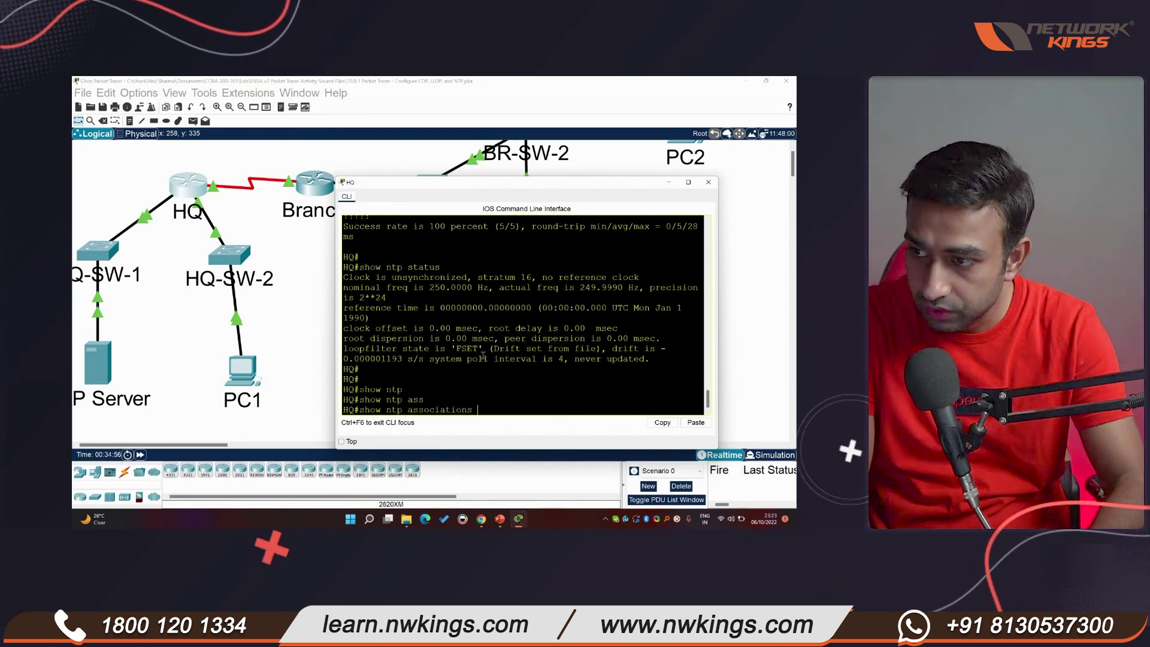
pyautogui.press('Return')
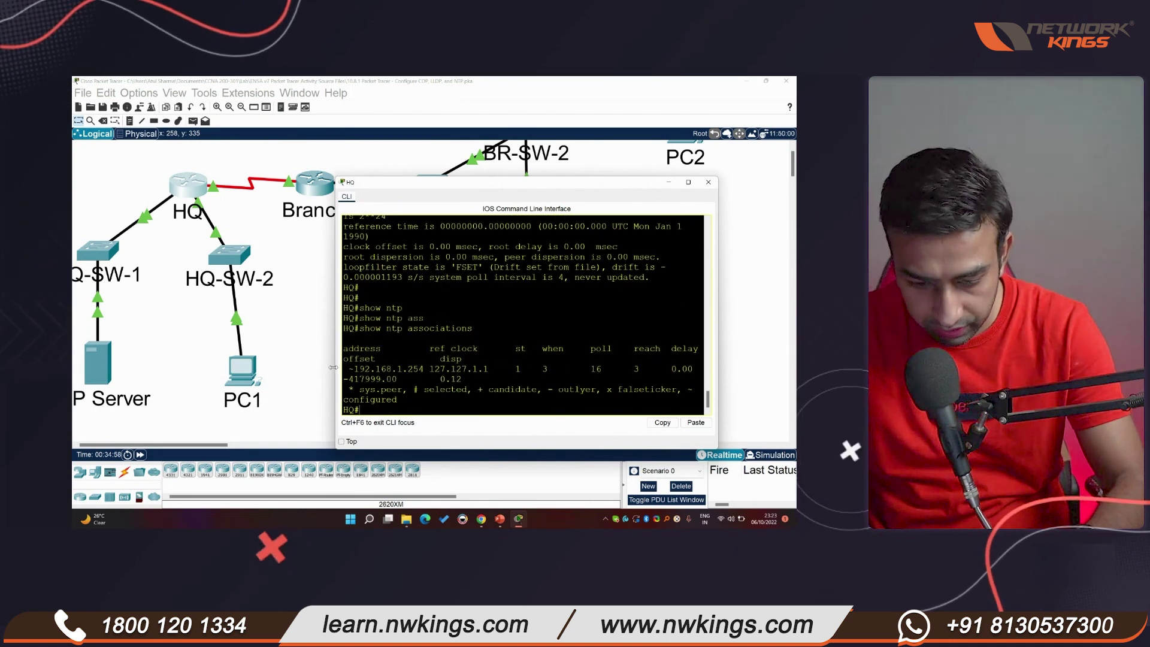
# Step: Widen the HQ CLI window and examine the 192.168.1.254 entry in the NTP associations table
pyautogui.moveTo(335, 367); pyautogui.dragTo(172, 367)
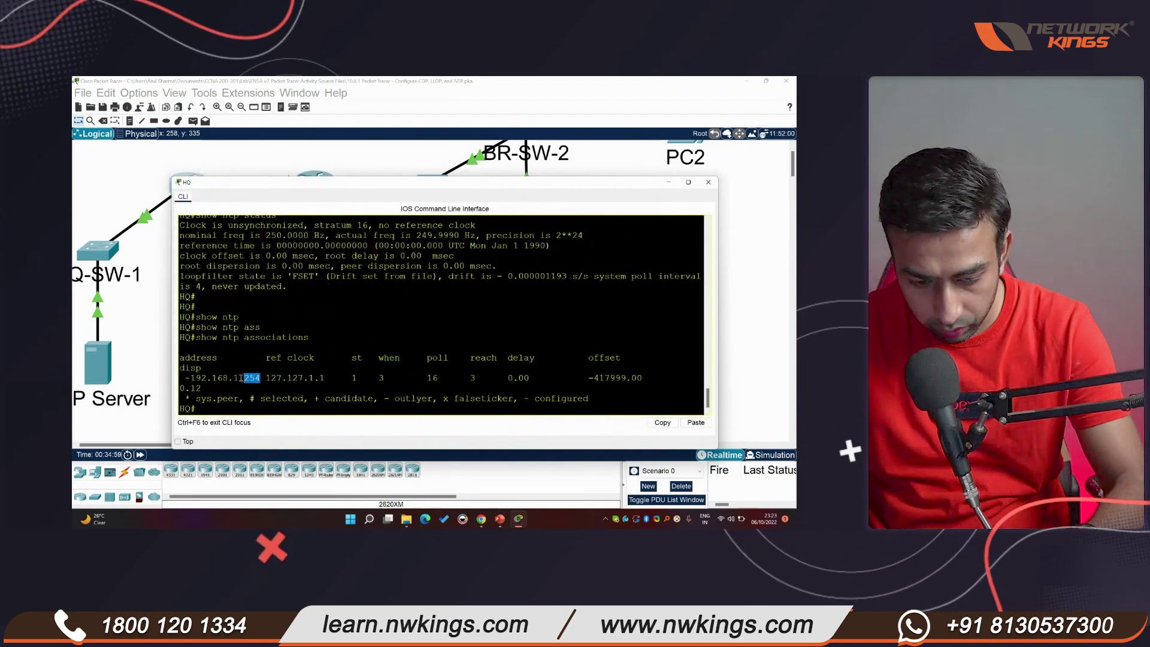
pyautogui.moveTo(241, 378); pyautogui.dragTo(186, 380)
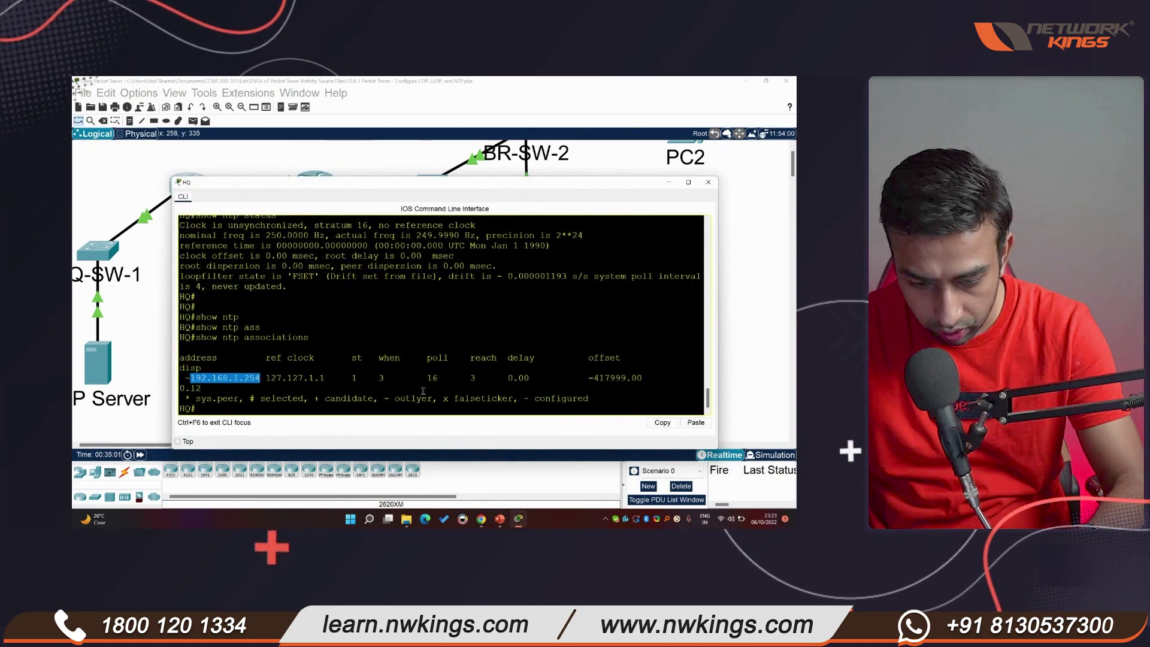
pyautogui.click(290, 383)
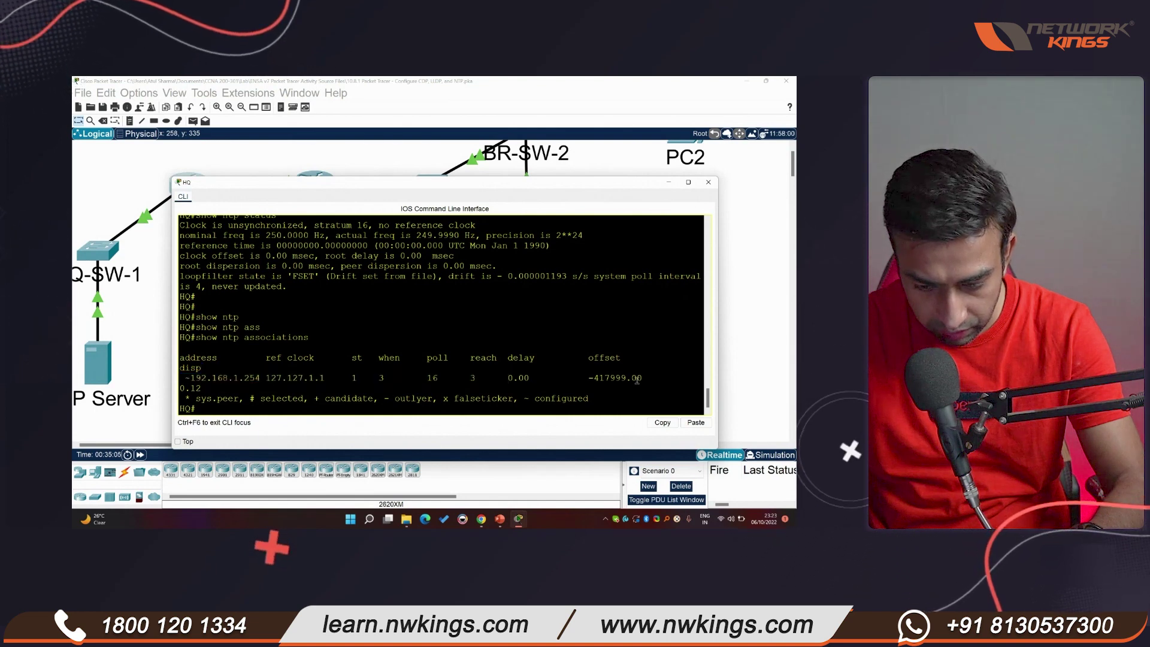
# Step: Recheck HQ's synchronization state with show ntp status, following the associations check
pyautogui.press('Return')
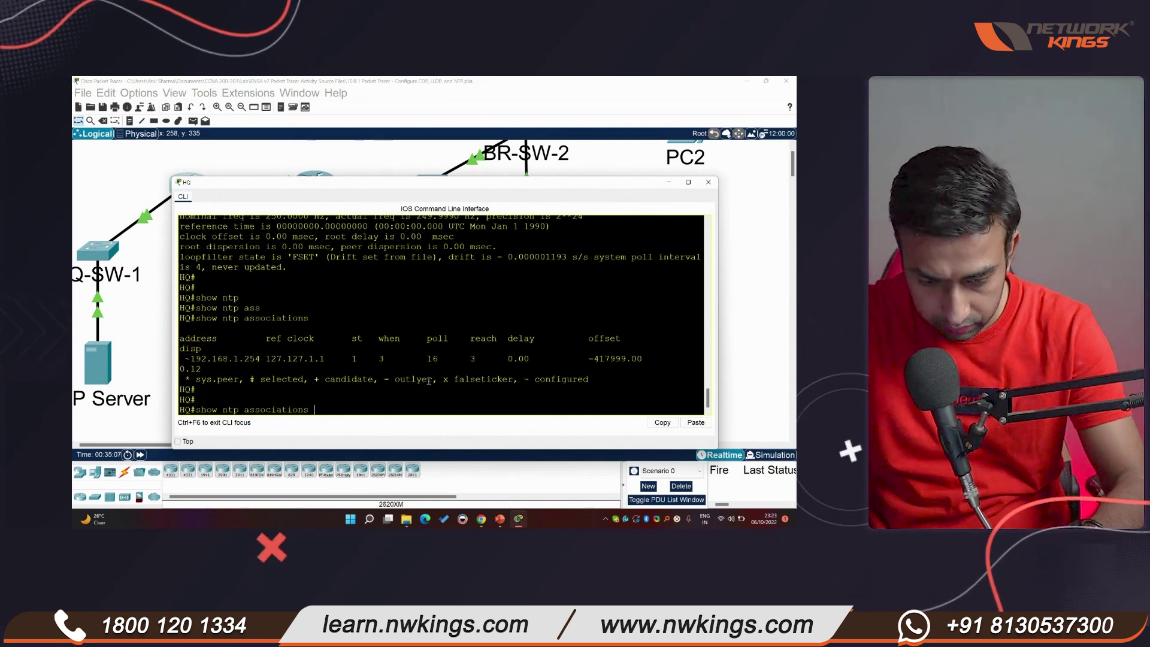
pyautogui.write('show ntp status')
pyautogui.press('Return')
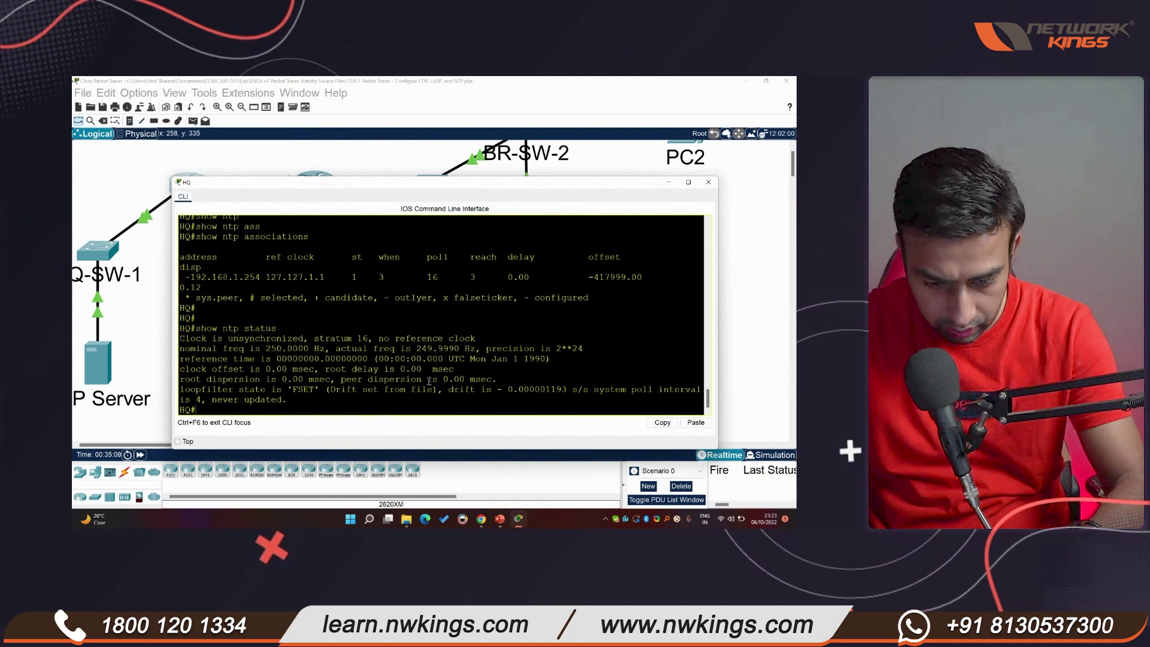
pyautogui.moveTo(313, 339); pyautogui.dragTo(186, 339)
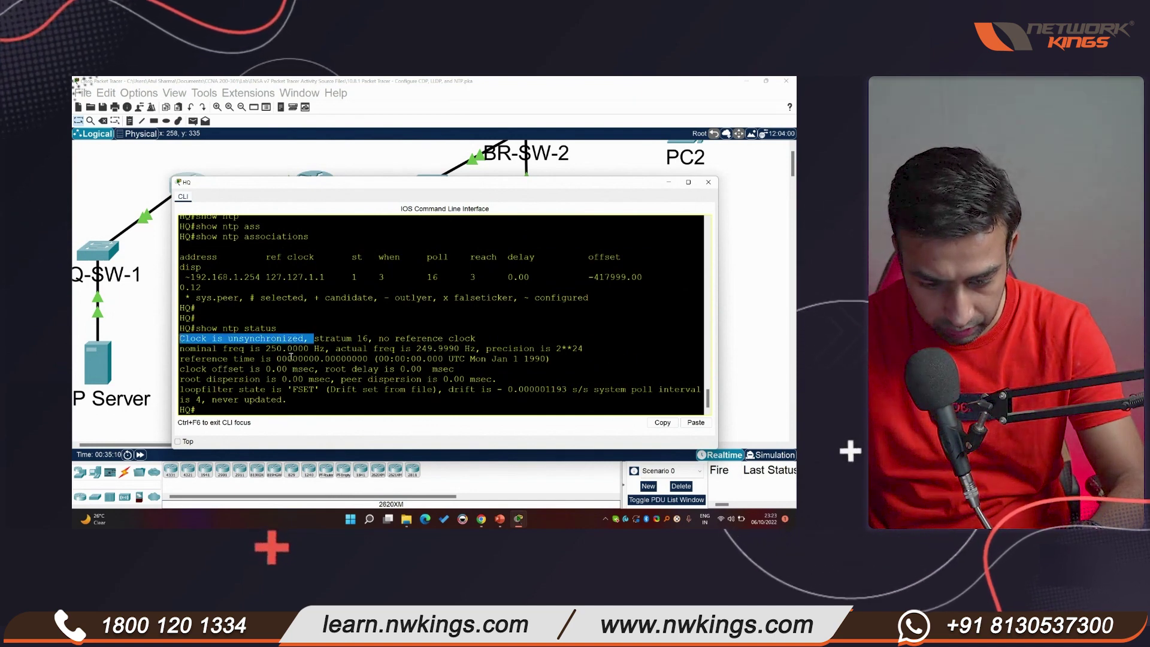
# Step: Run show clock on HQ and check the router's current date and time
pyautogui.write('show clo')
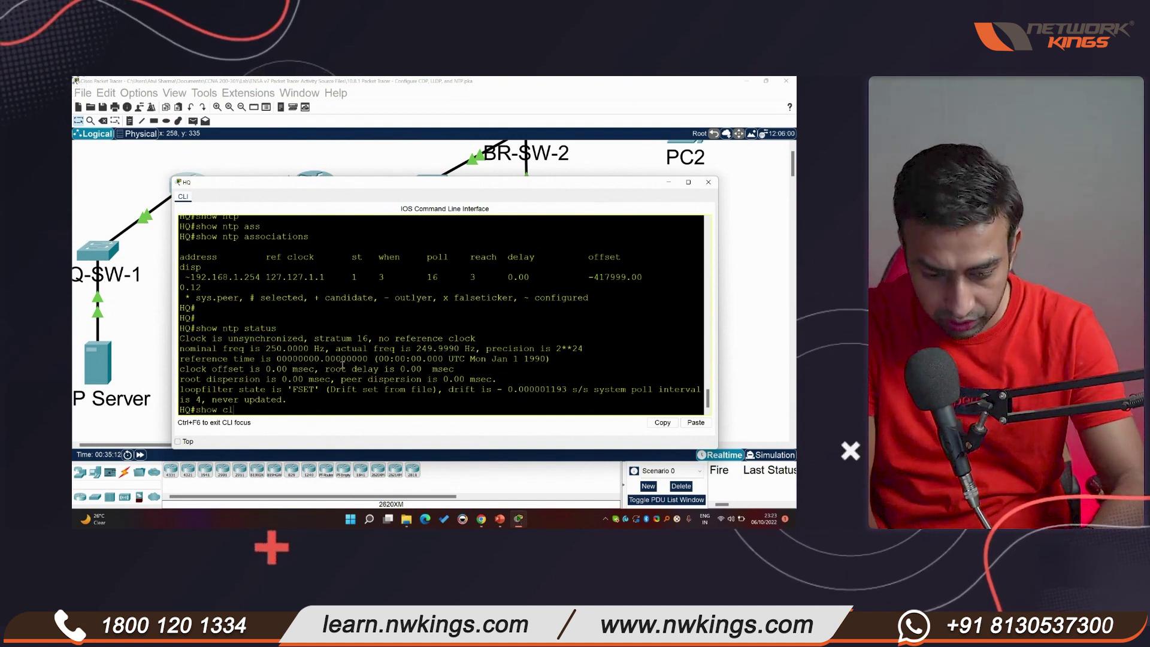
pyautogui.press('Tab')
pyautogui.press('Return')
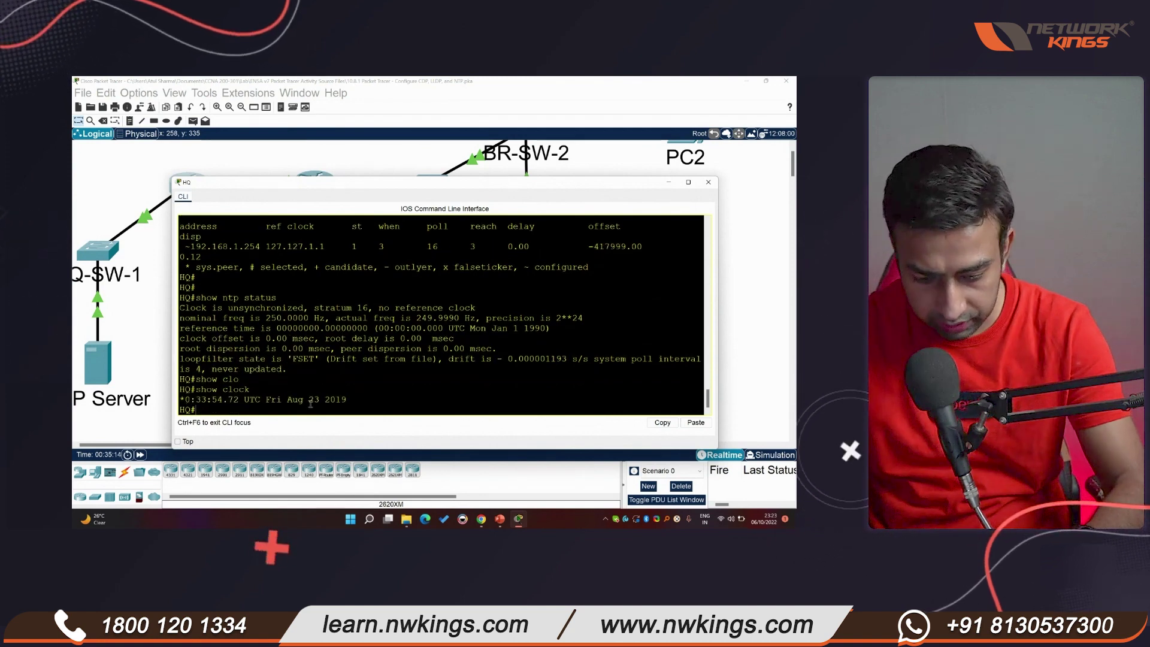
pyautogui.moveTo(309, 399); pyautogui.dragTo(377, 395)
pyautogui.click(377, 396)
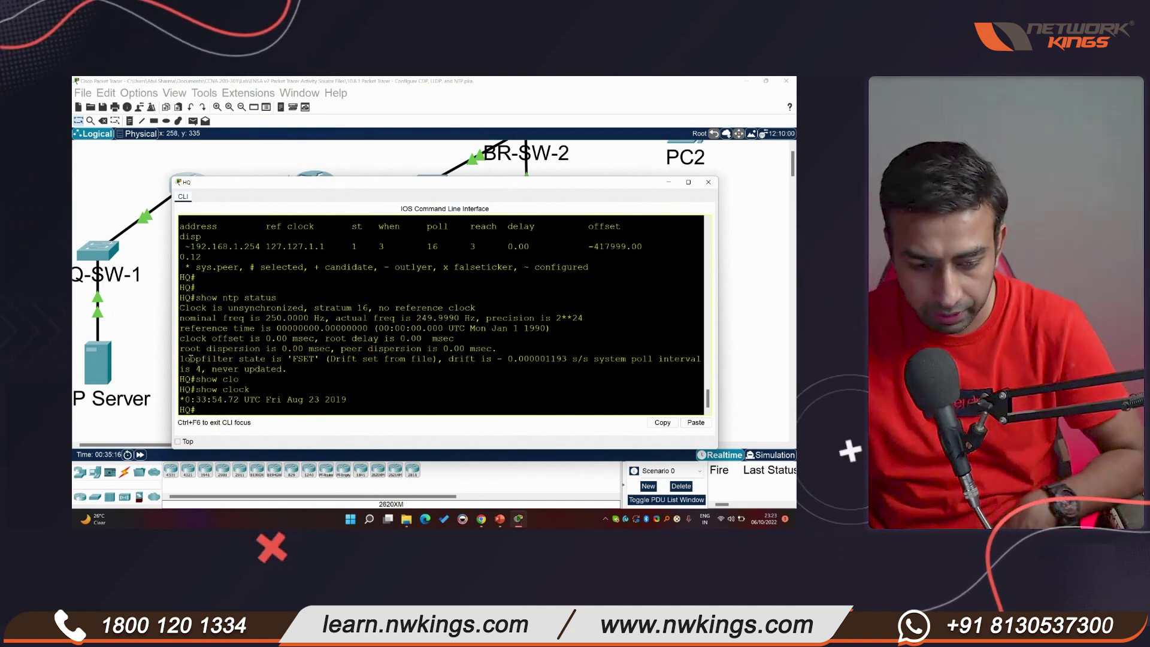
# Step: Bring up the PT Activity instructions and review the Configure NTP requirement for HQ
pyautogui.click(149, 343)
pyautogui.moveTo(518, 518)
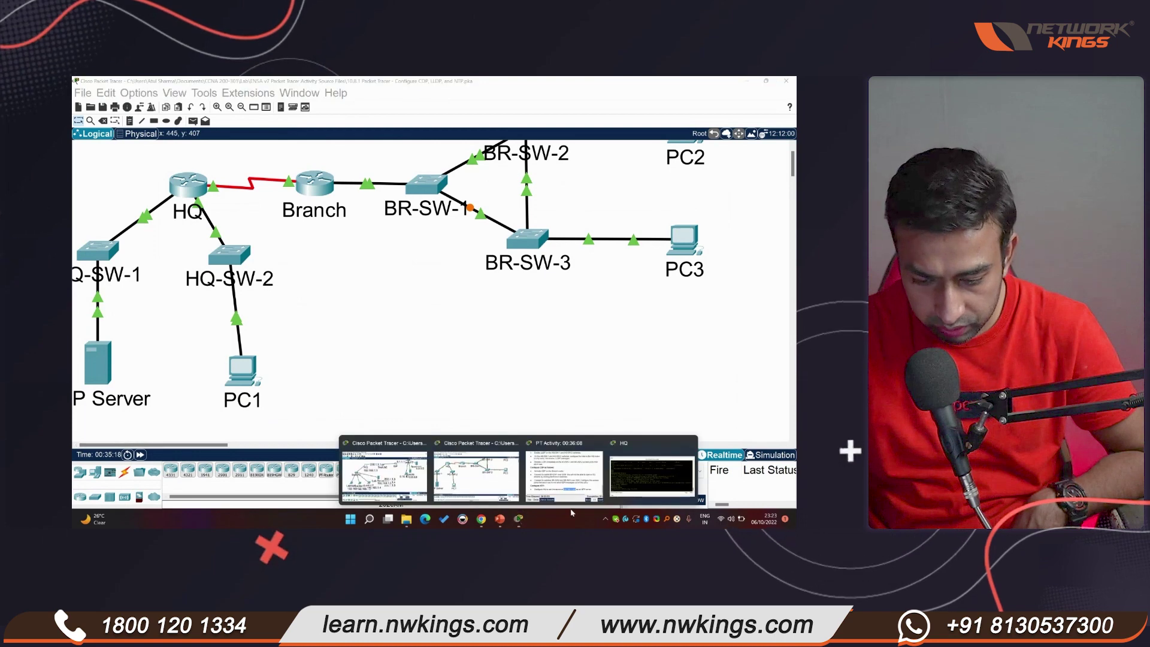
pyautogui.click(563, 470)
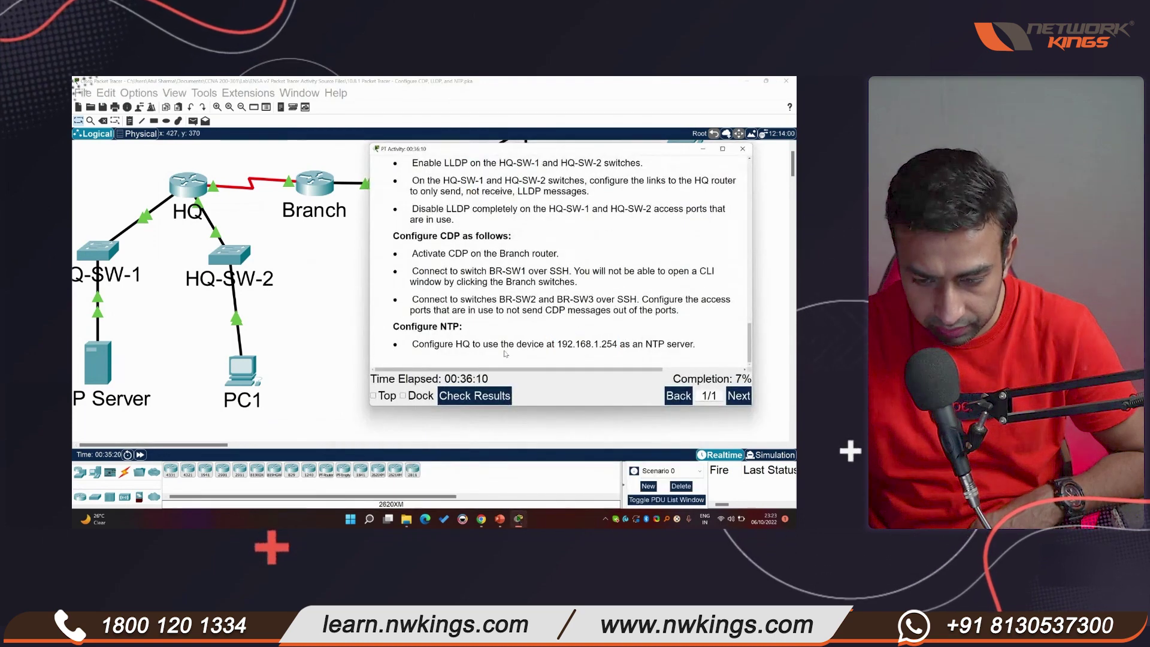
pyautogui.moveTo(414, 344); pyautogui.dragTo(672, 342)
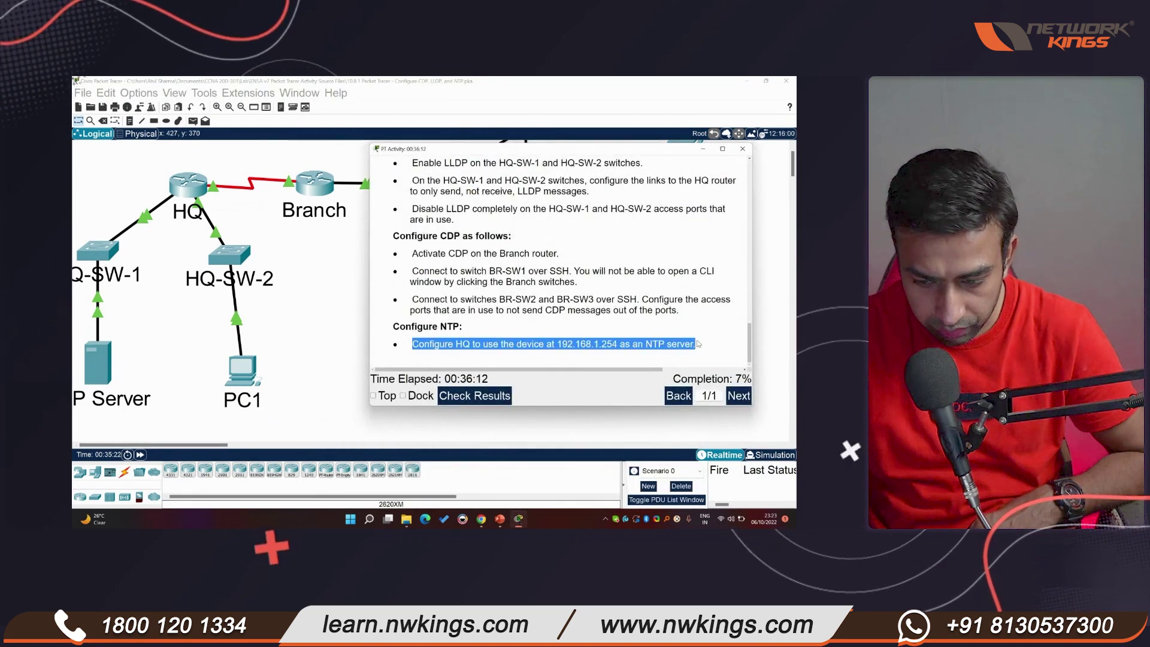
# Step: Find the NTP Server row in the activity's Addressing Table and select its IP address
pyautogui.scroll(10, 552, 309)
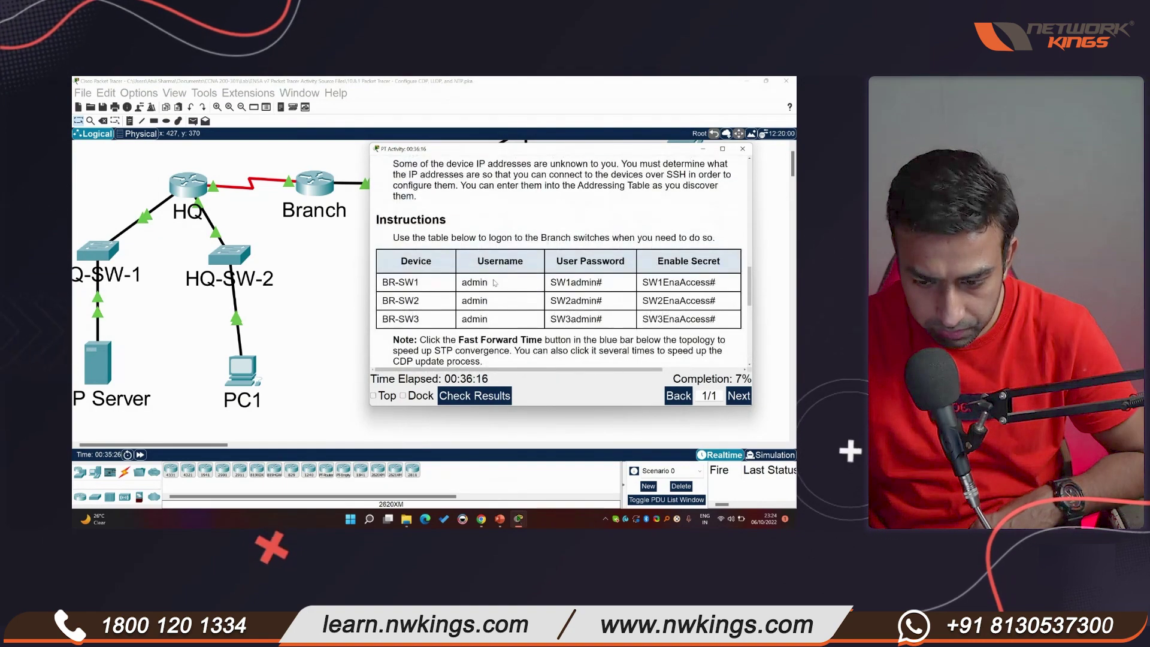
pyautogui.scroll(5, 493, 283)
pyautogui.scroll(3, 493, 283)
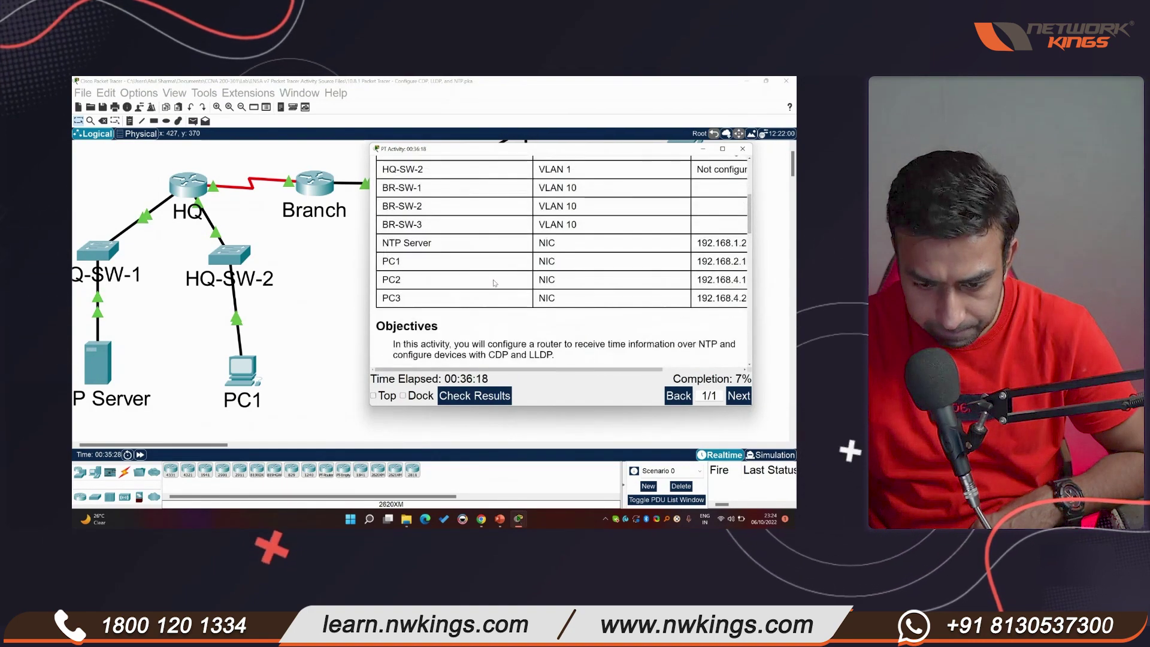
pyautogui.moveTo(477, 370); pyautogui.dragTo(550, 371)
pyautogui.doubleClick(632, 243)
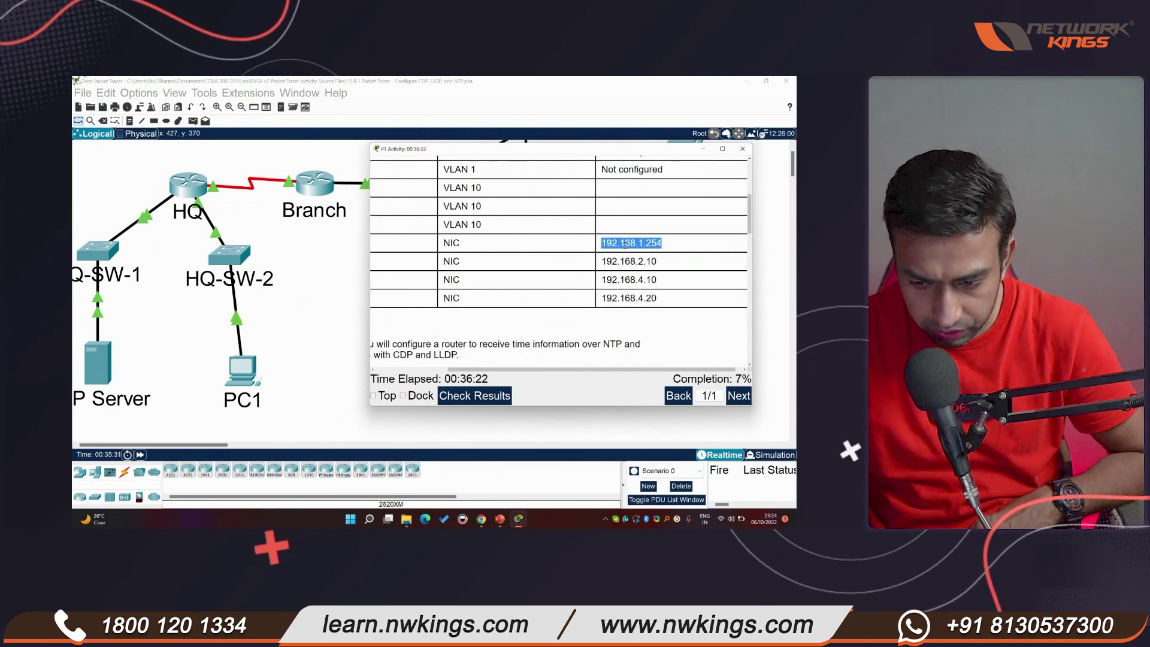
pyautogui.rightClick(624, 243)
pyautogui.click(643, 251)
# Step: Return to the HQ router's CLI and run show clock again to recheck the time
pyautogui.click(207, 195)
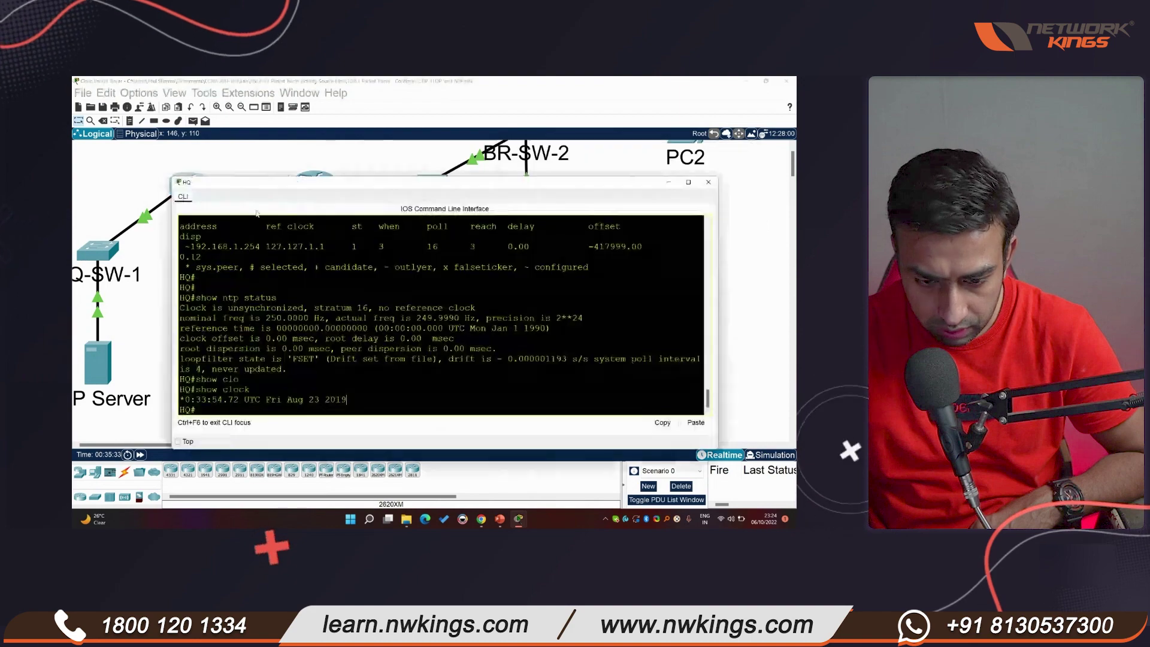
pyautogui.press('Return')
pyautogui.press('Return')
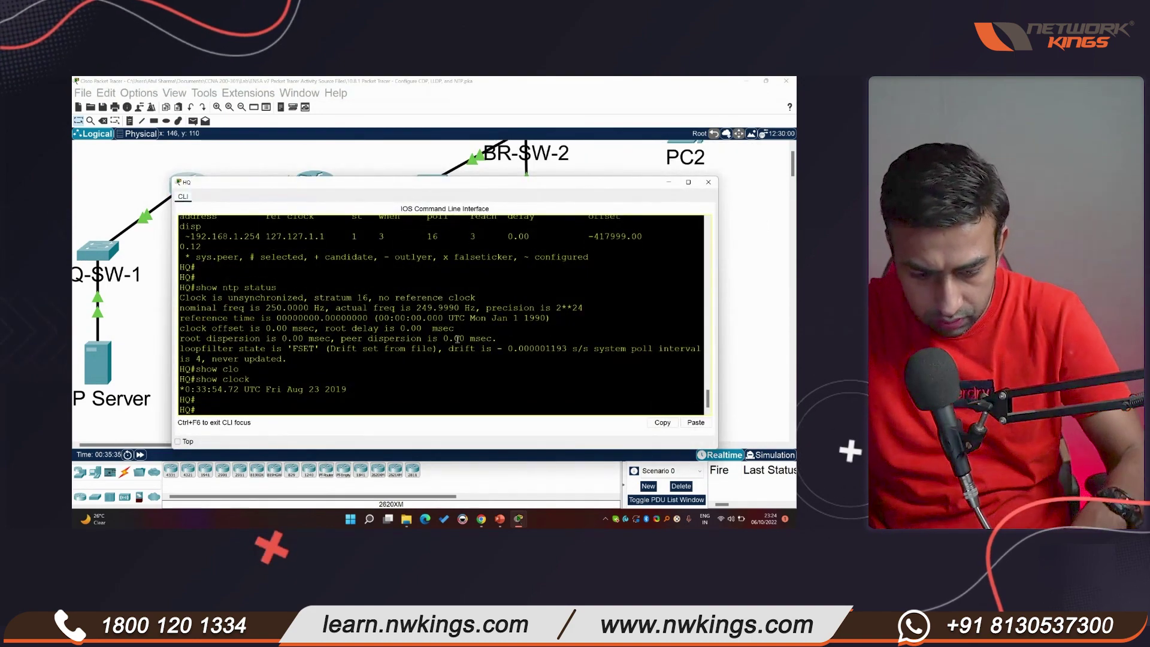
pyautogui.write('show clock')
pyautogui.press('Return')
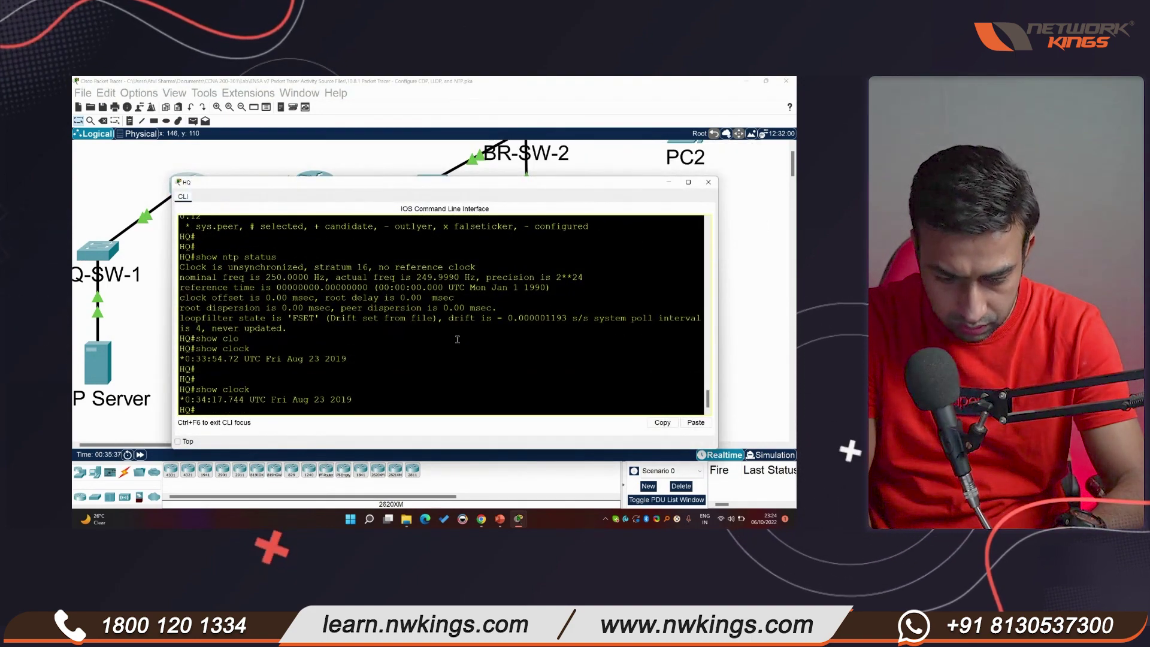
# Step: Run show clock once more on HQ to recheck the router's time
pyautogui.press('Return')
pyautogui.press('Return')
pyautogui.press('Return')
# Step: Run show ntp associations on HQ to check its association with the NTP server
pyautogui.write('s')
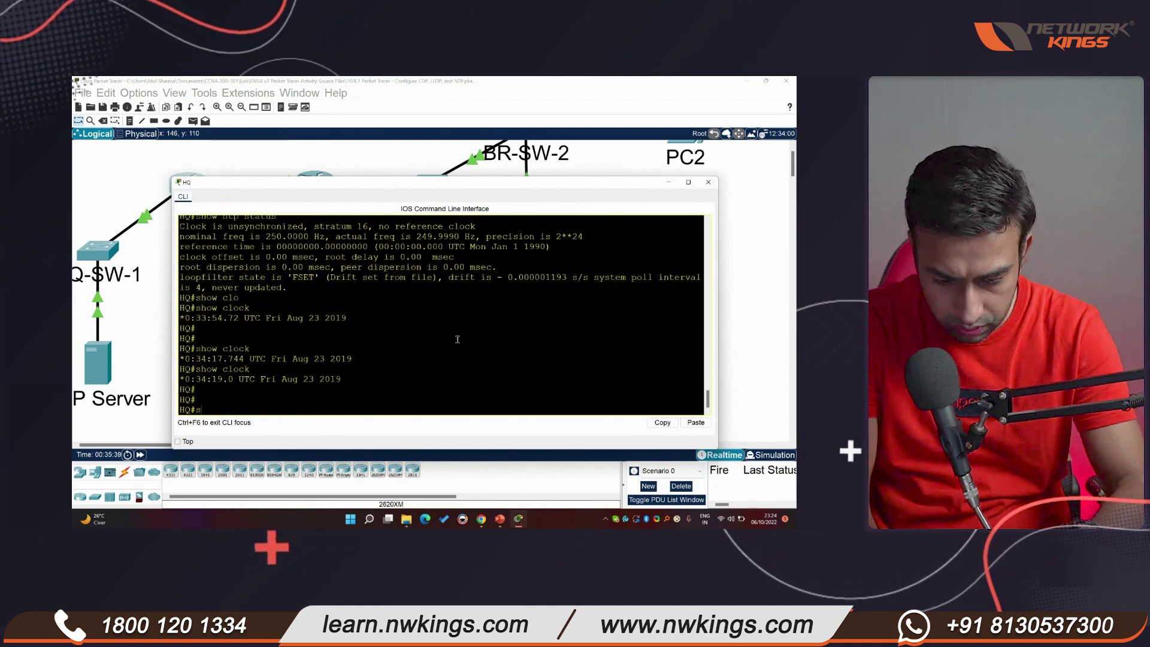
pyautogui.write('p')
pyautogui.press('Tab')
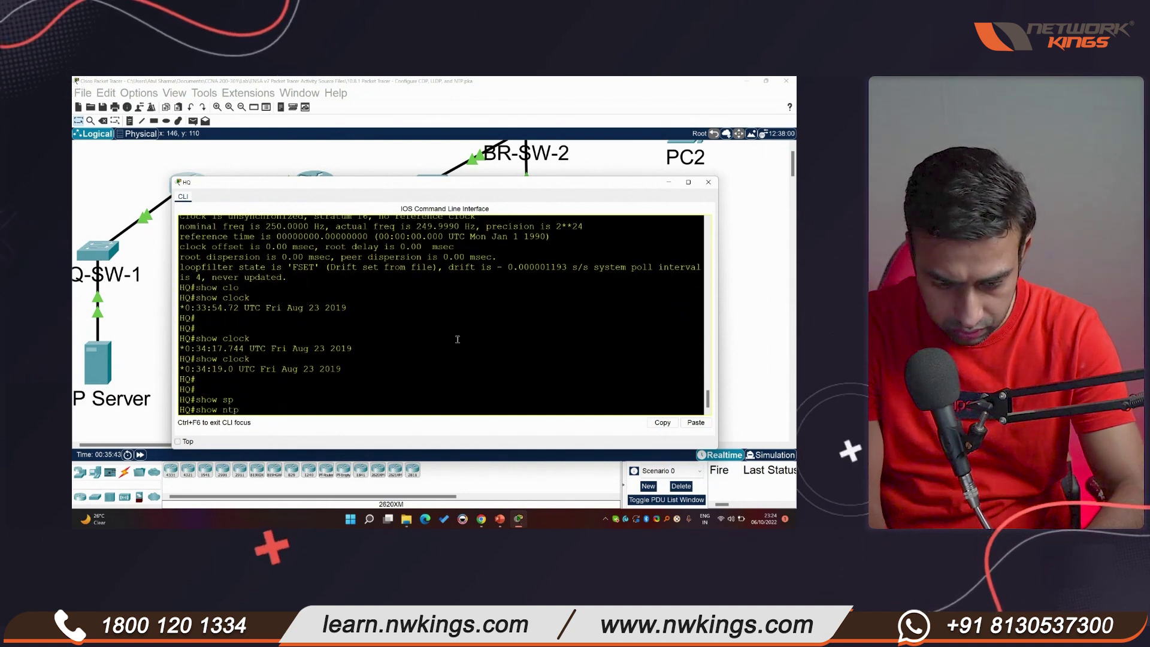
pyautogui.press('Tab')
pyautogui.press('Return')
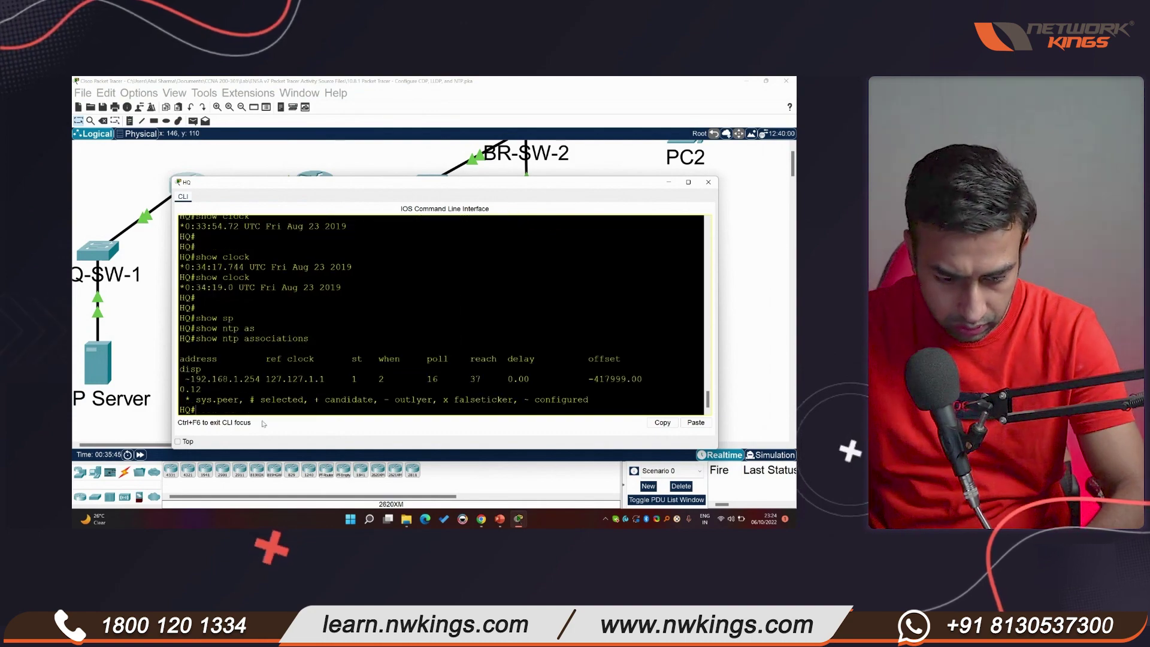
# Step: Fast-forward the simulation time, return to HQ's CLI and run show ntp associations again
pyautogui.click(161, 431)
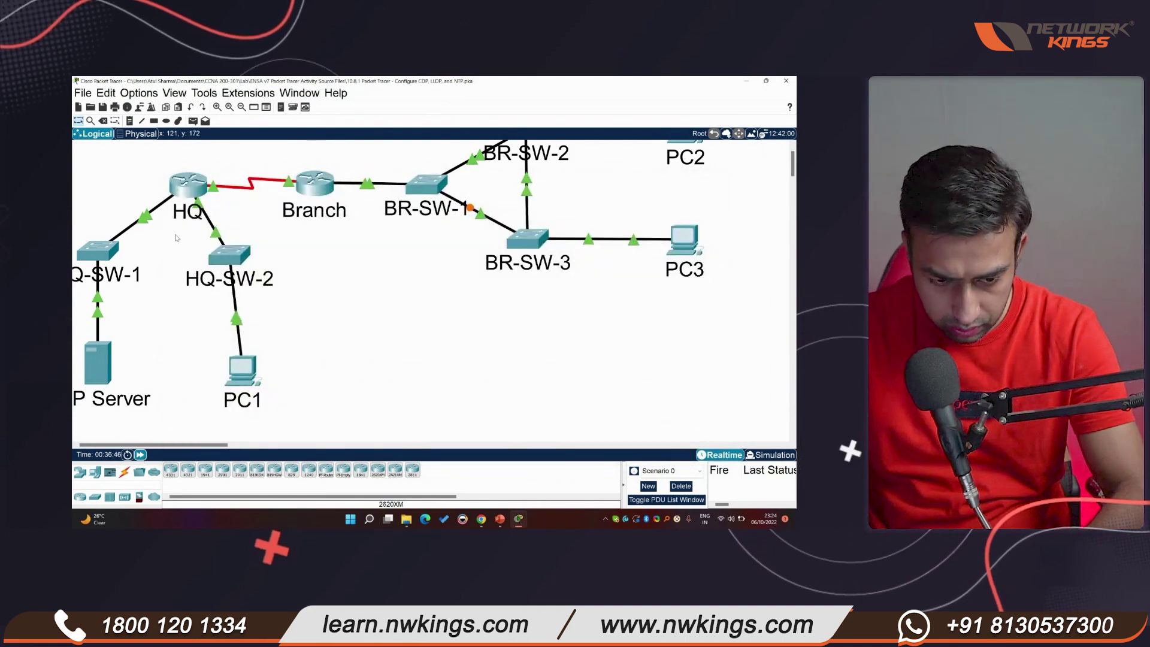
pyautogui.click(191, 188)
pyautogui.write('show ntp associations')
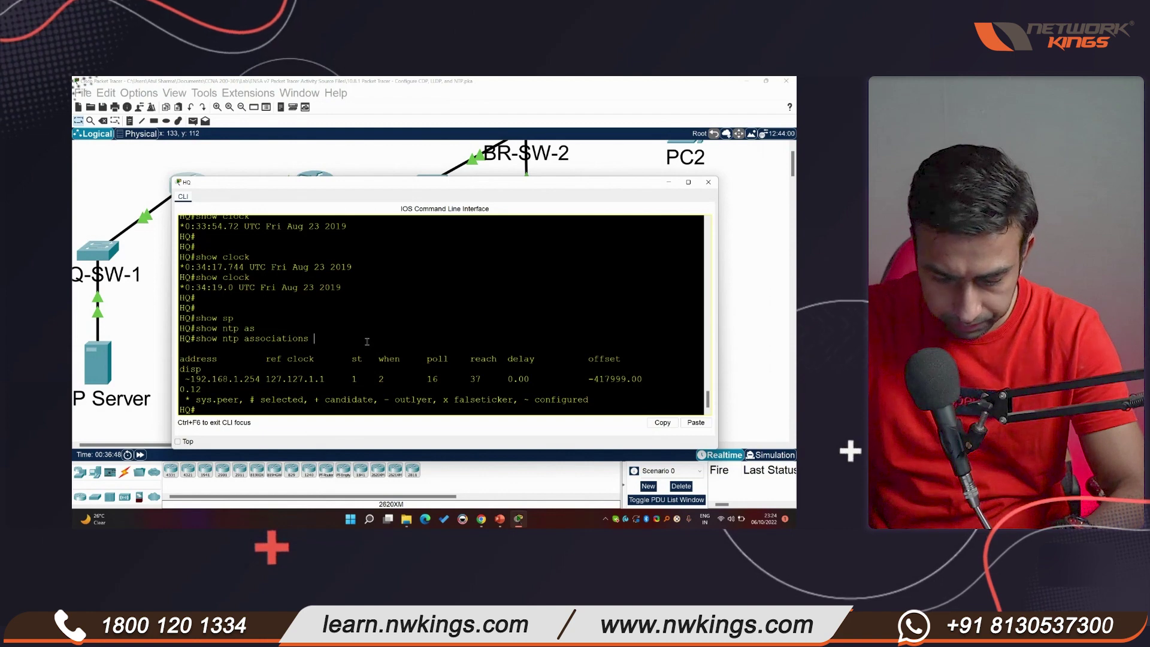
pyautogui.press('Return')
# Step: Run show ntp status on HQ and highlight the clock synchronization state and stratum level in the output
pyautogui.press('Return')
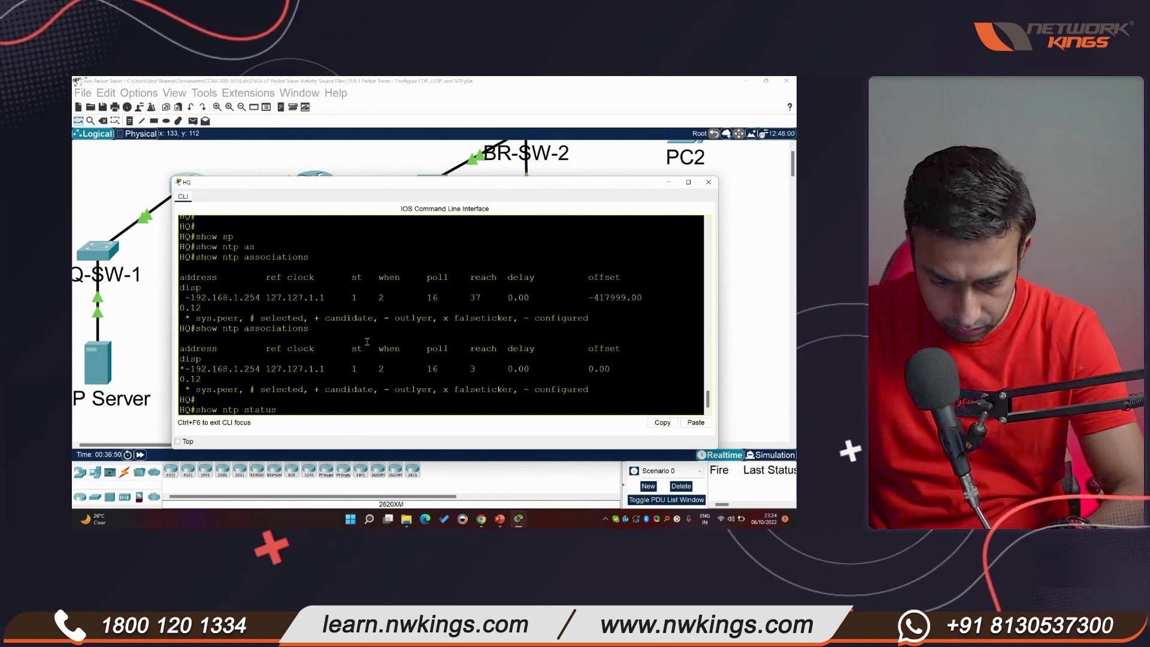
pyautogui.press('Return')
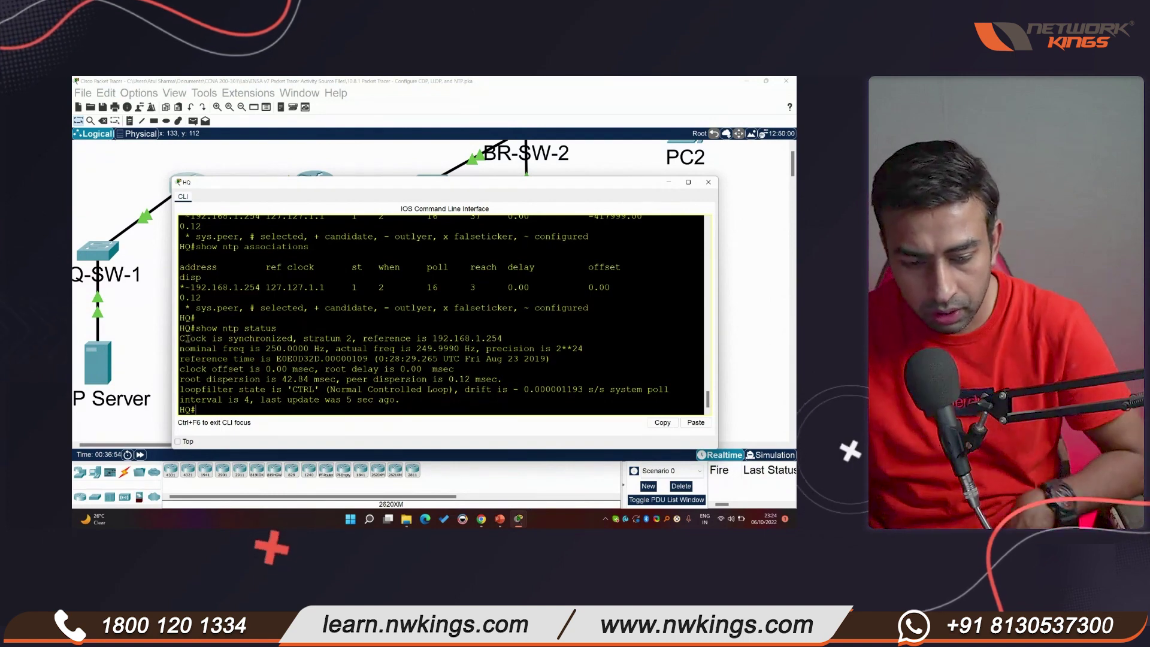
pyautogui.moveTo(180, 339); pyautogui.dragTo(205, 338)
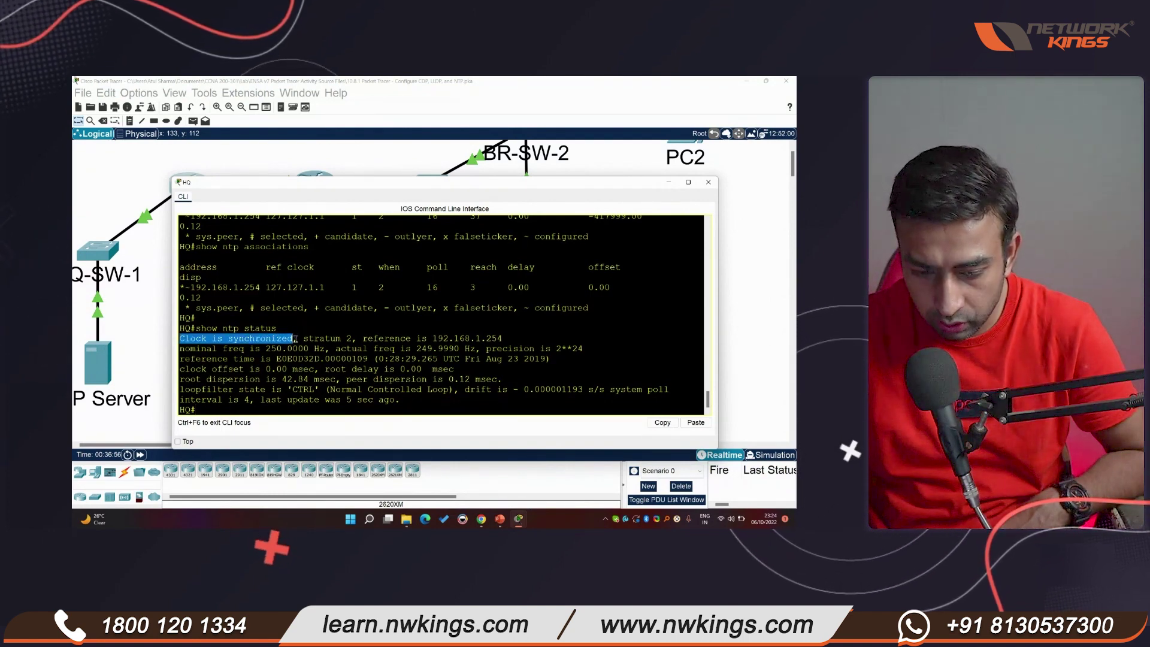
pyautogui.moveTo(304, 339); pyautogui.dragTo(344, 340)
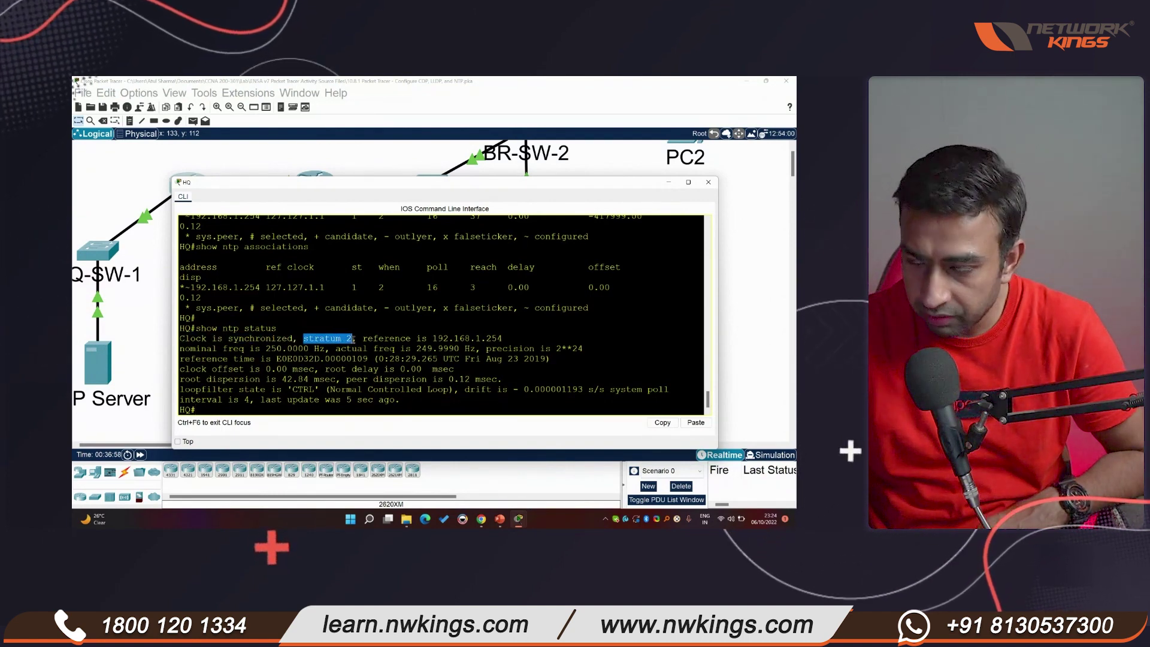
# Step: Switch to the PowerPoint slide show and go back to the NTP Operation (Cont.) slide on stratum levels
pyautogui.click(505, 524)
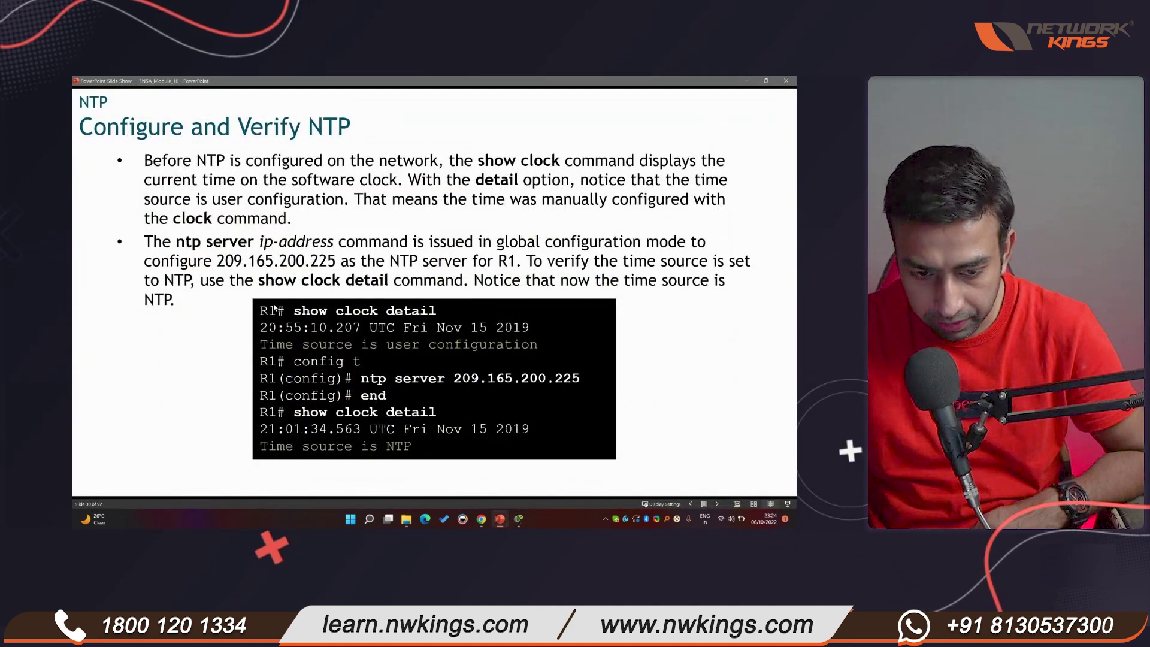
pyautogui.press('Left')
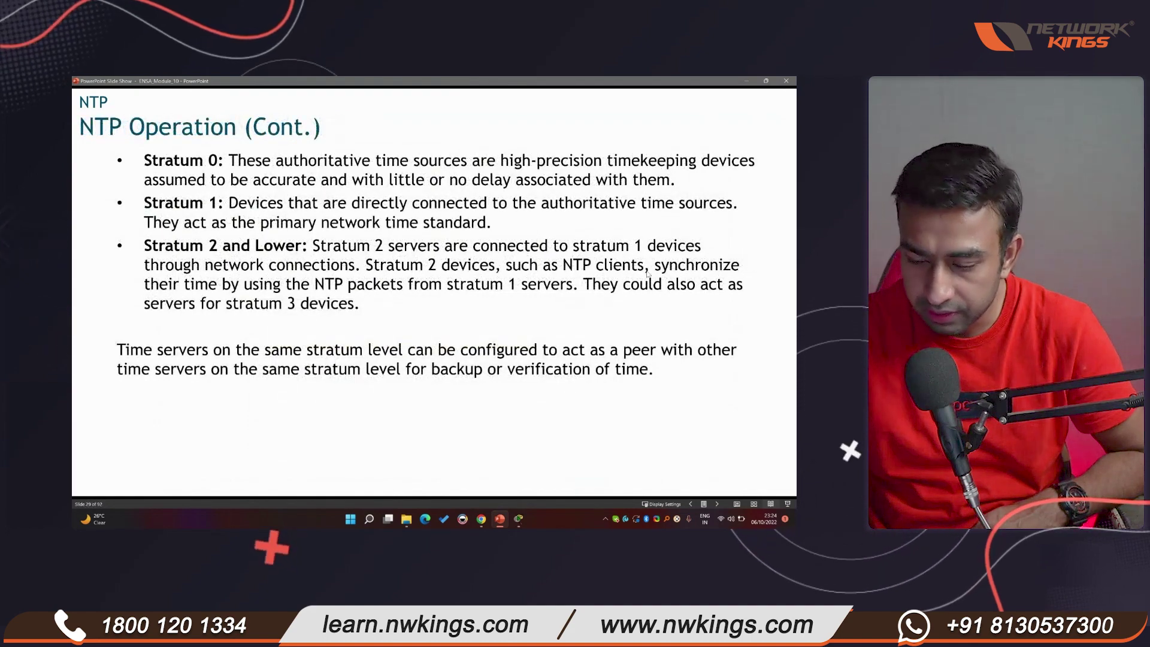
pyautogui.moveTo(519, 522)
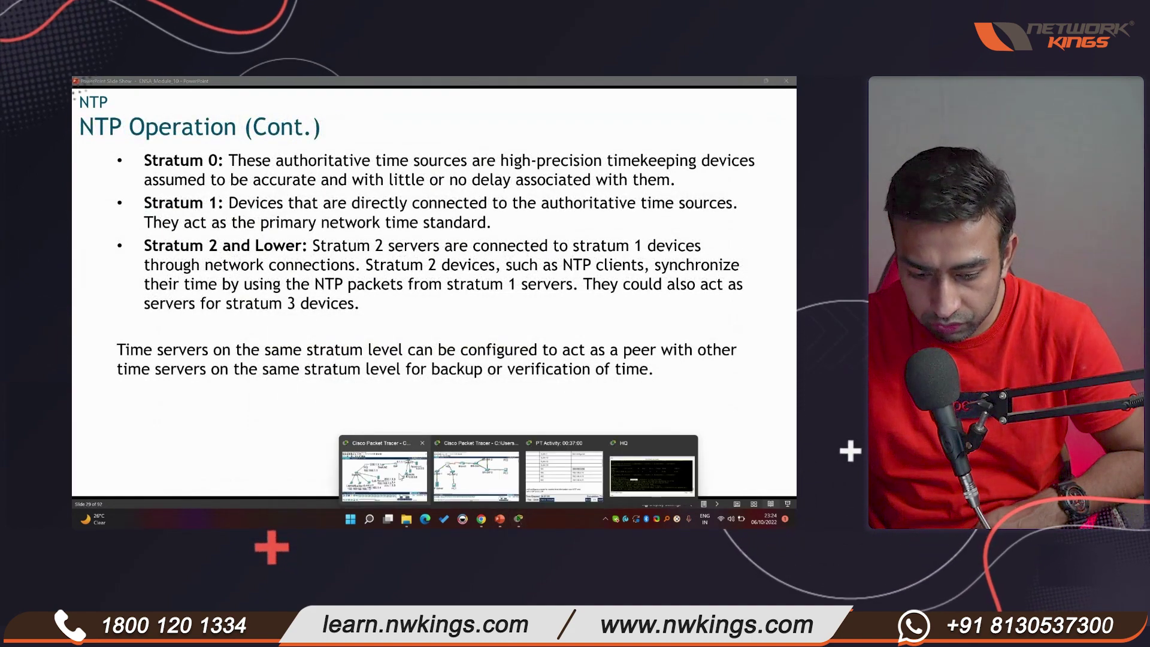
pyautogui.click(387, 470)
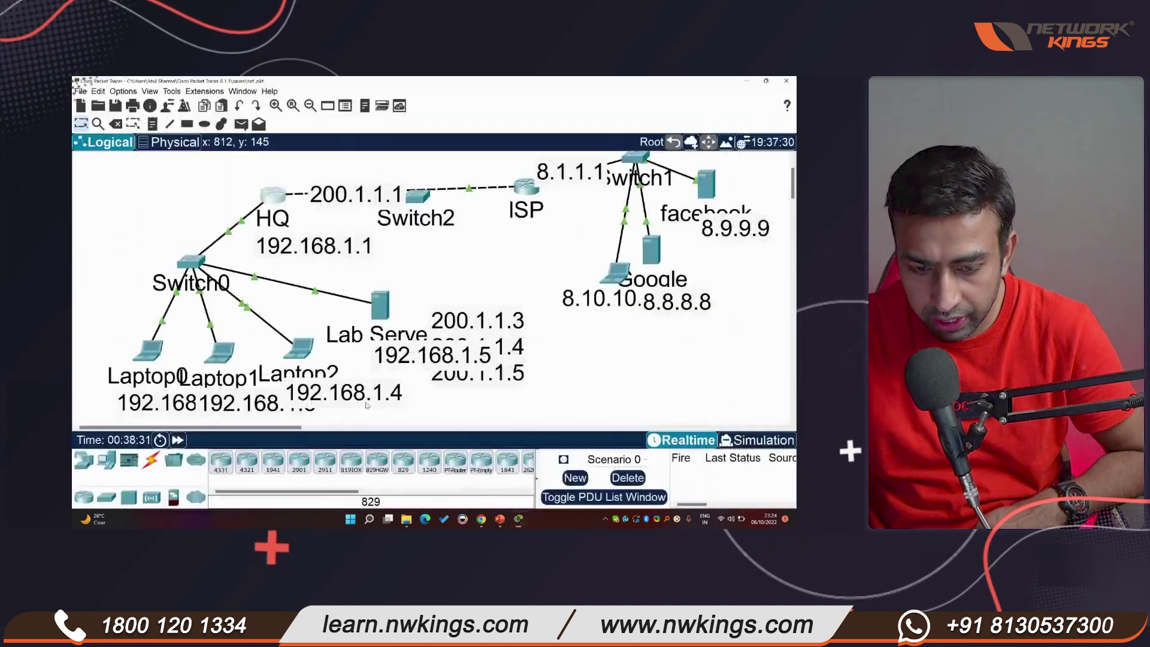
pyautogui.click(273, 197)
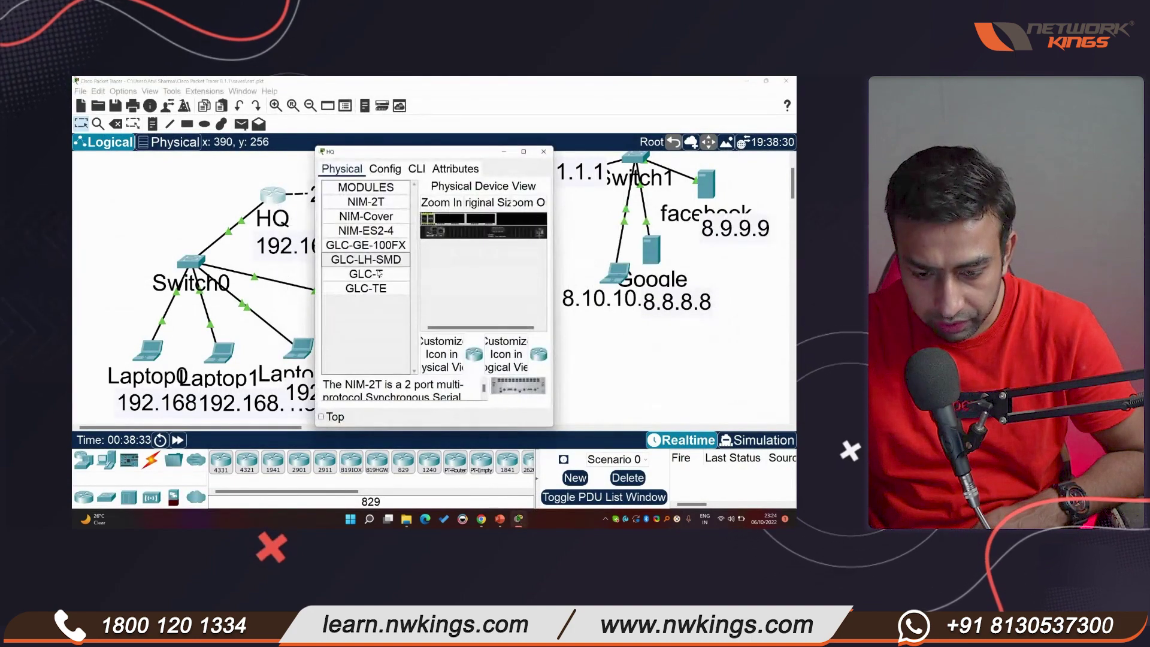
pyautogui.click(416, 168)
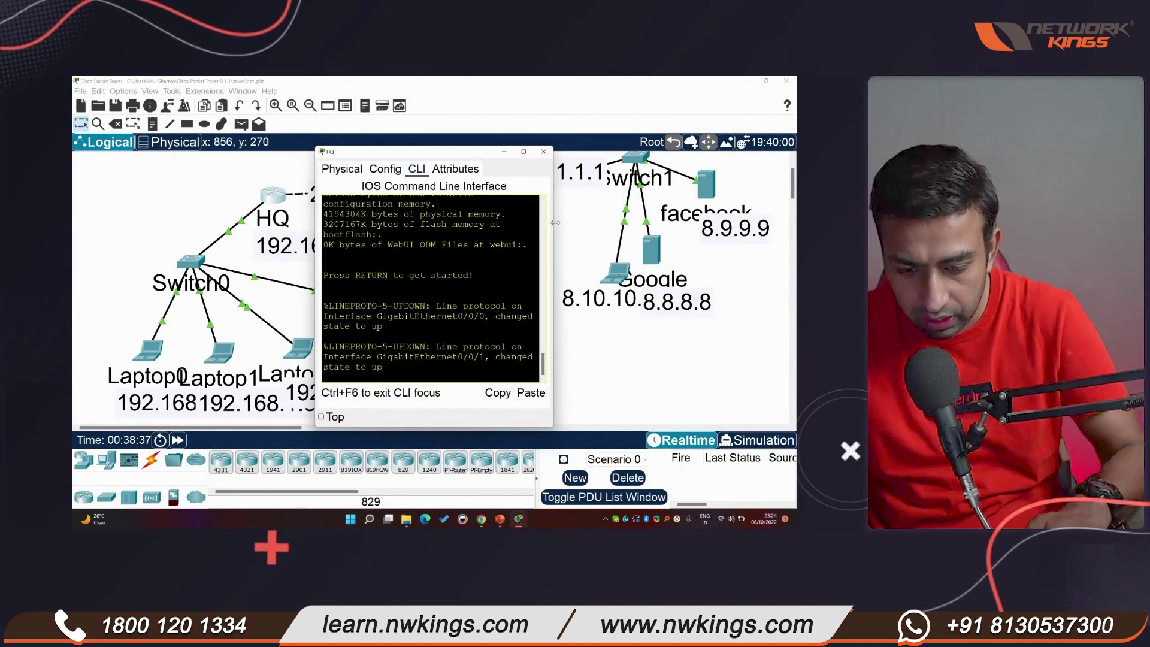
pyautogui.moveTo(554, 226); pyautogui.dragTo(796, 226)
pyautogui.press('Return')
pyautogui.press('Return')
pyautogui.press('Return')
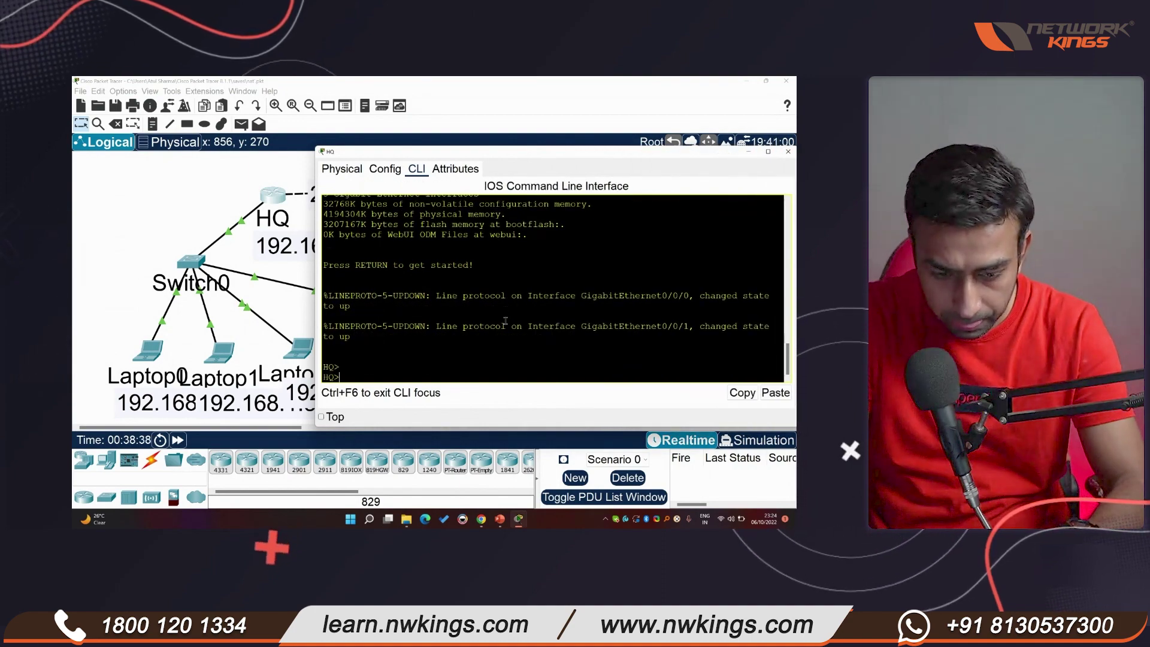
pyautogui.click(168, 231)
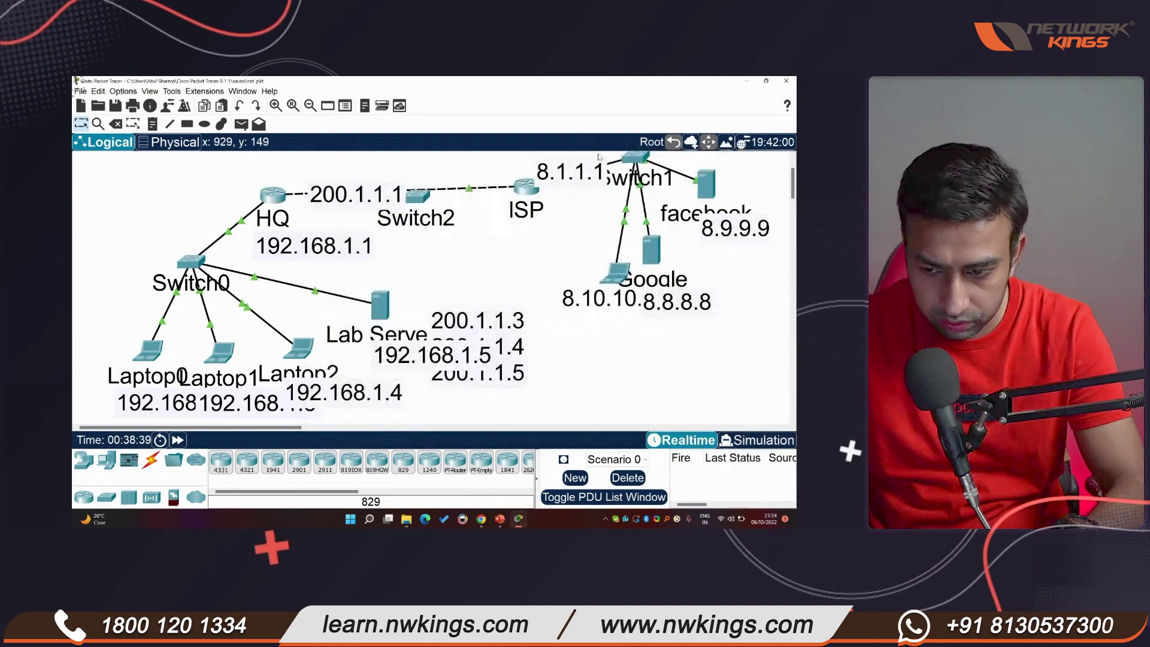
pyautogui.click(786, 81)
pyautogui.click(442, 328)
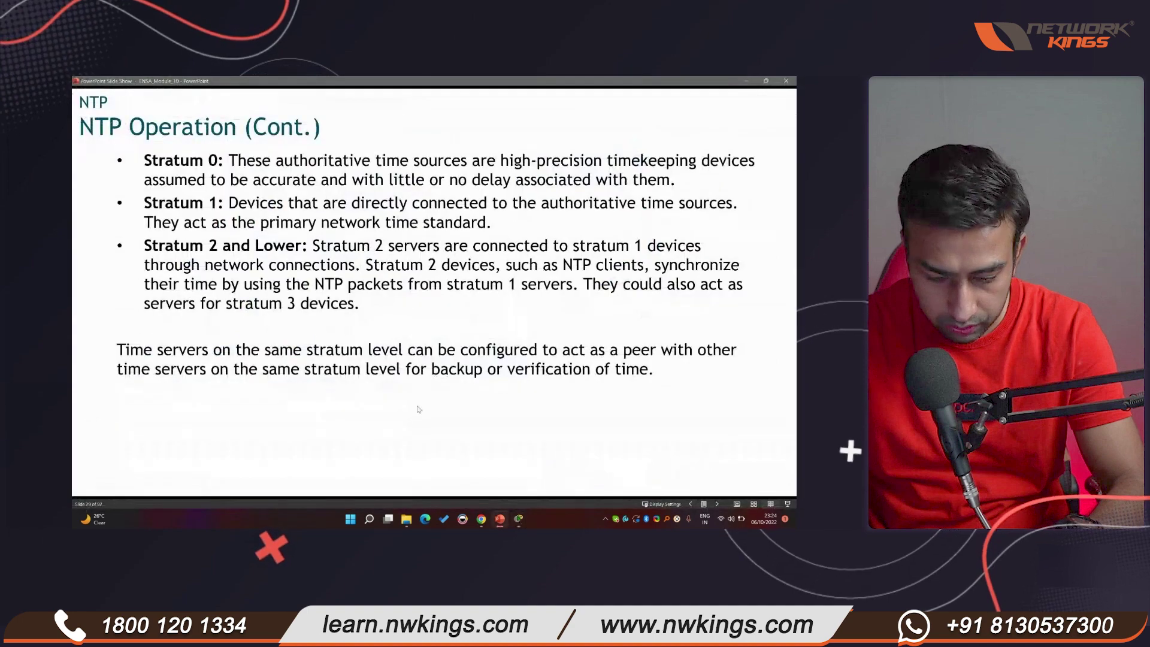
# Step: Return to the Packet Tracer activity, run show clock in HQ's CLI and highlight the resulting time line
pyautogui.moveTo(519, 518)
pyautogui.click(446, 473)
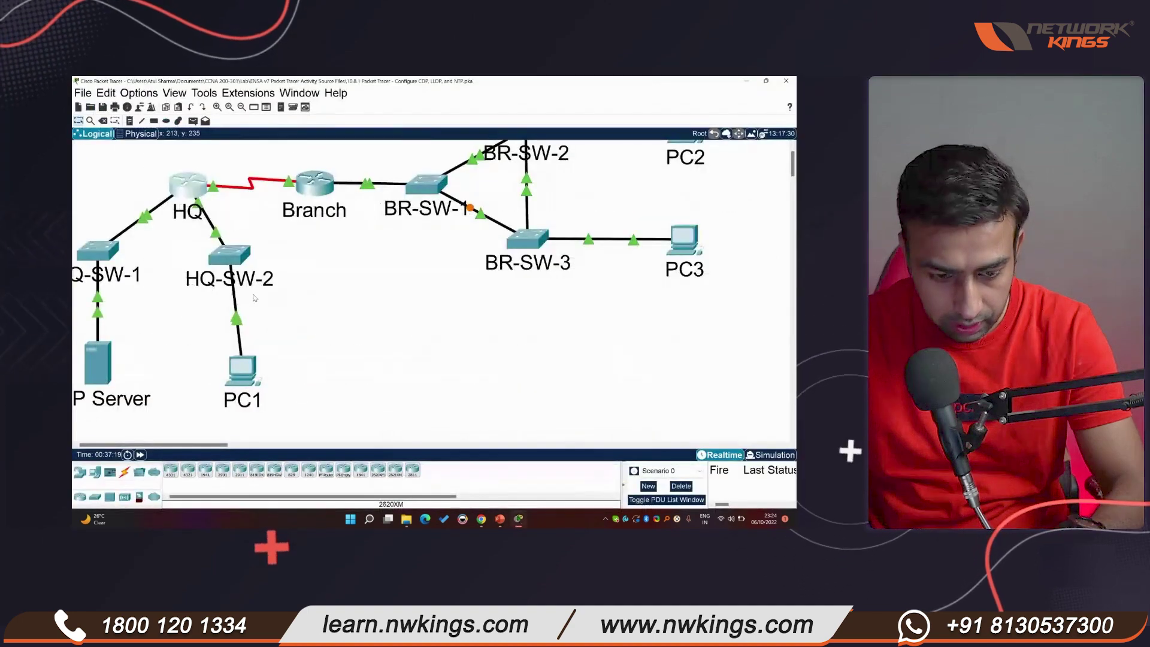
pyautogui.click(188, 185)
pyautogui.write('s')
pyautogui.press('Return')
pyautogui.press('Return')
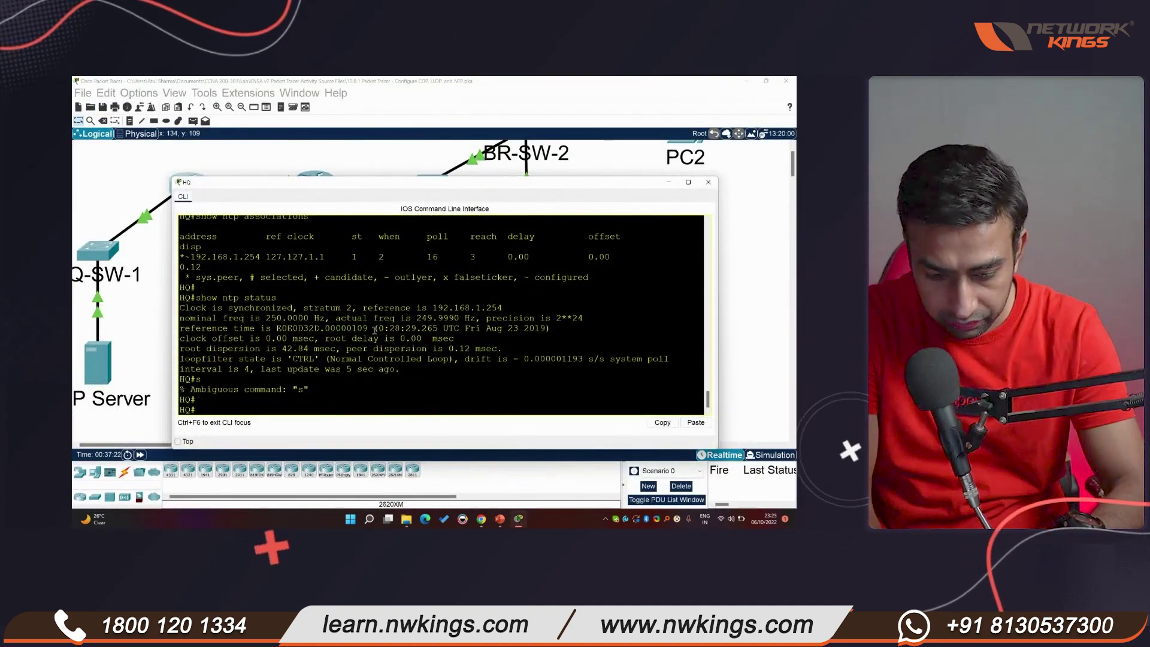
pyautogui.write('show clo')
pyautogui.press('Tab')
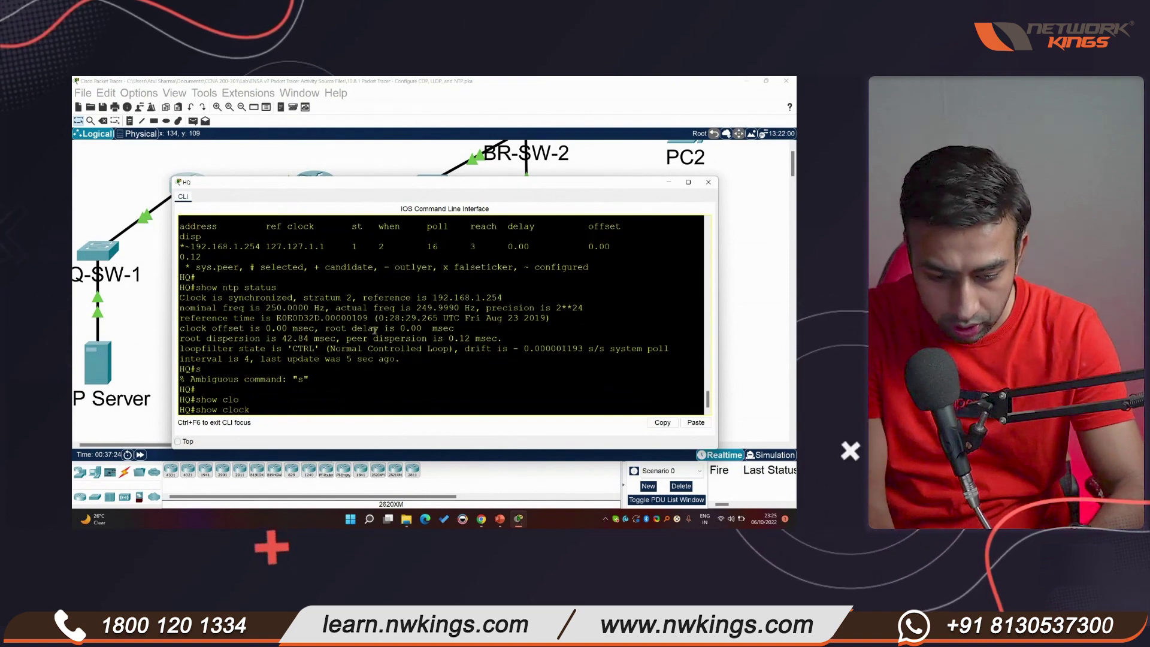
pyautogui.press('Return')
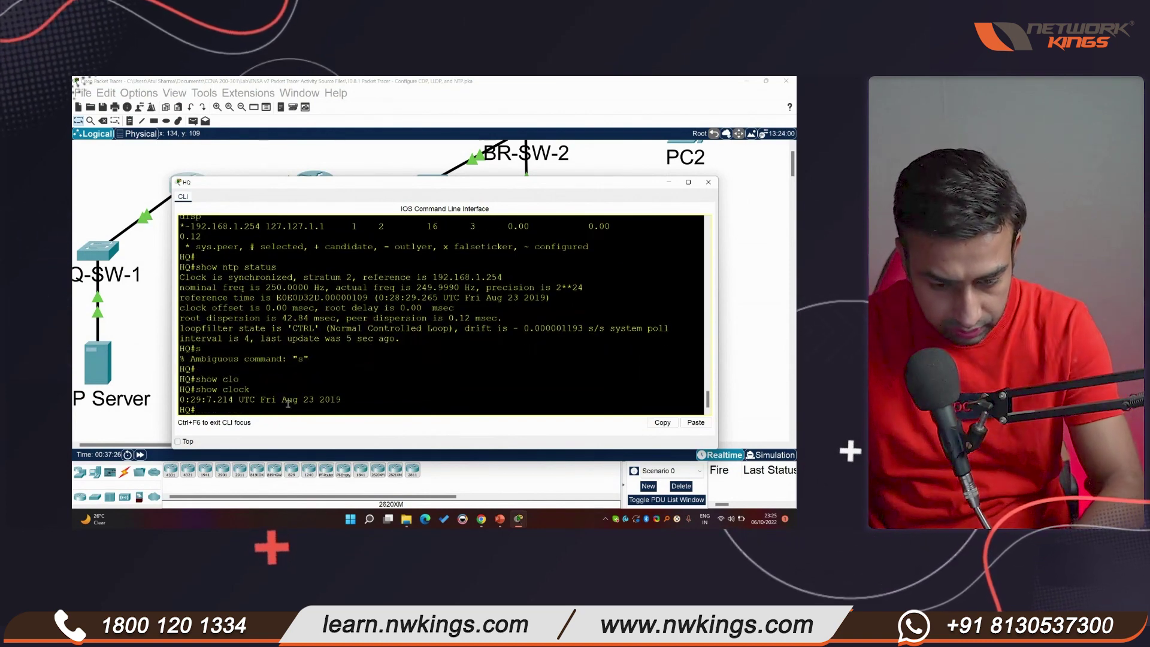
pyautogui.moveTo(342, 399); pyautogui.dragTo(179, 399)
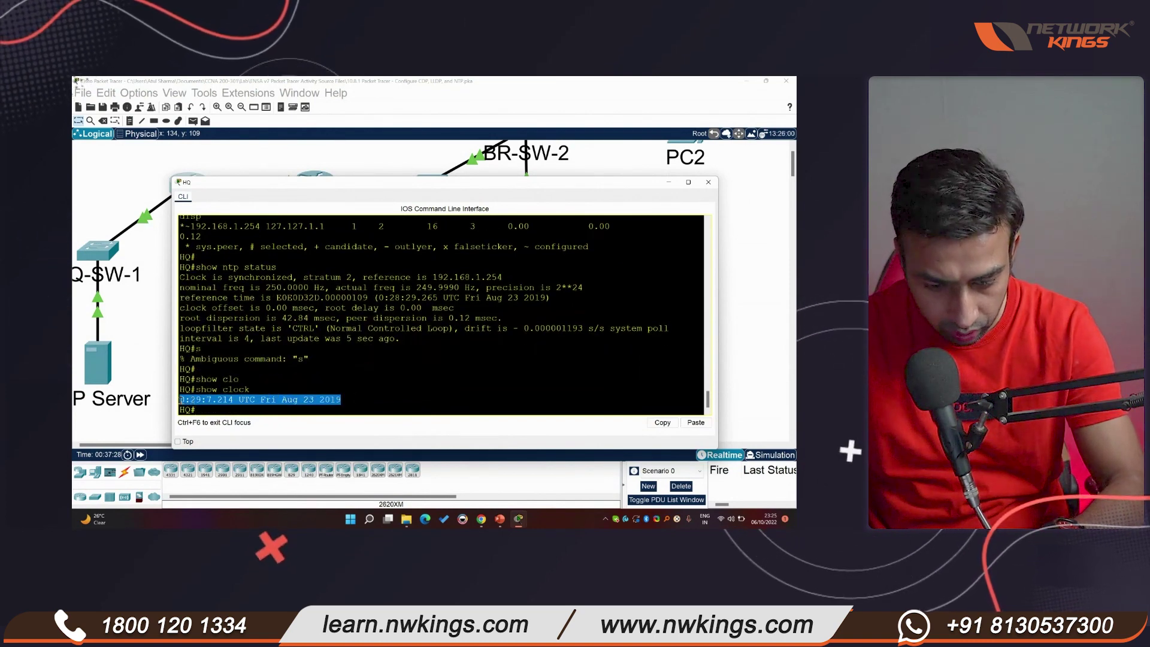
# Step: Run show clock two more times on HQ to compare the successive time readings
pyautogui.click(349, 401)
pyautogui.press('Up')
pyautogui.press('Return')
pyautogui.press('Return')
pyautogui.press('Return')
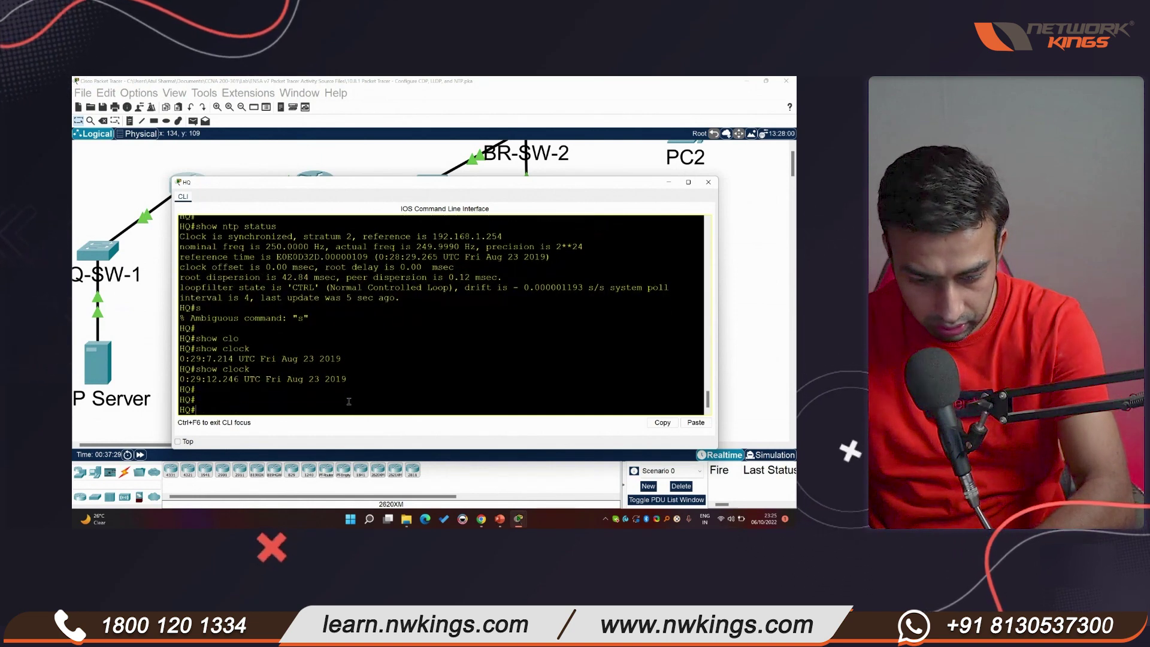
pyautogui.press('Up')
pyautogui.press('Return')
pyautogui.press('Return')
pyautogui.press('Return')
# Step: Replace the recalled clock command with show ntp status, run it on HQ and check the synchronization line
pyautogui.write('show clock')
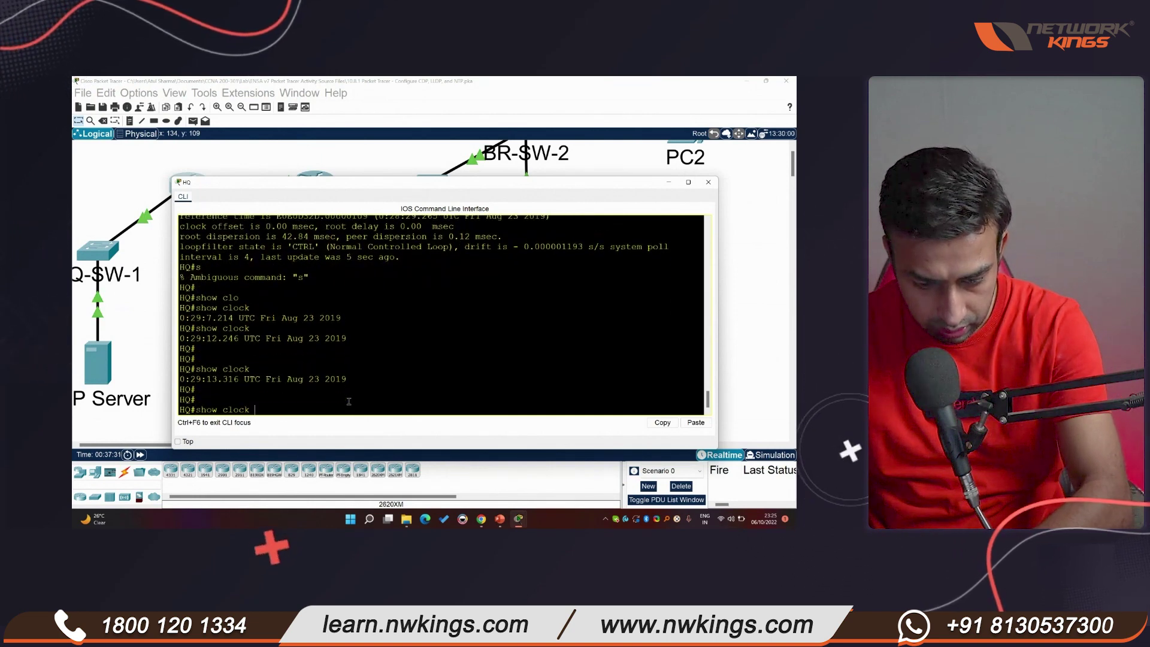
pyautogui.press('BackSpace')
pyautogui.press('BackSpace')
pyautogui.press('BackSpace')
pyautogui.press('BackSpace')
pyautogui.press('BackSpace')
pyautogui.press('BackSpace')
pyautogui.write('ntp status')
pyautogui.press('Return')
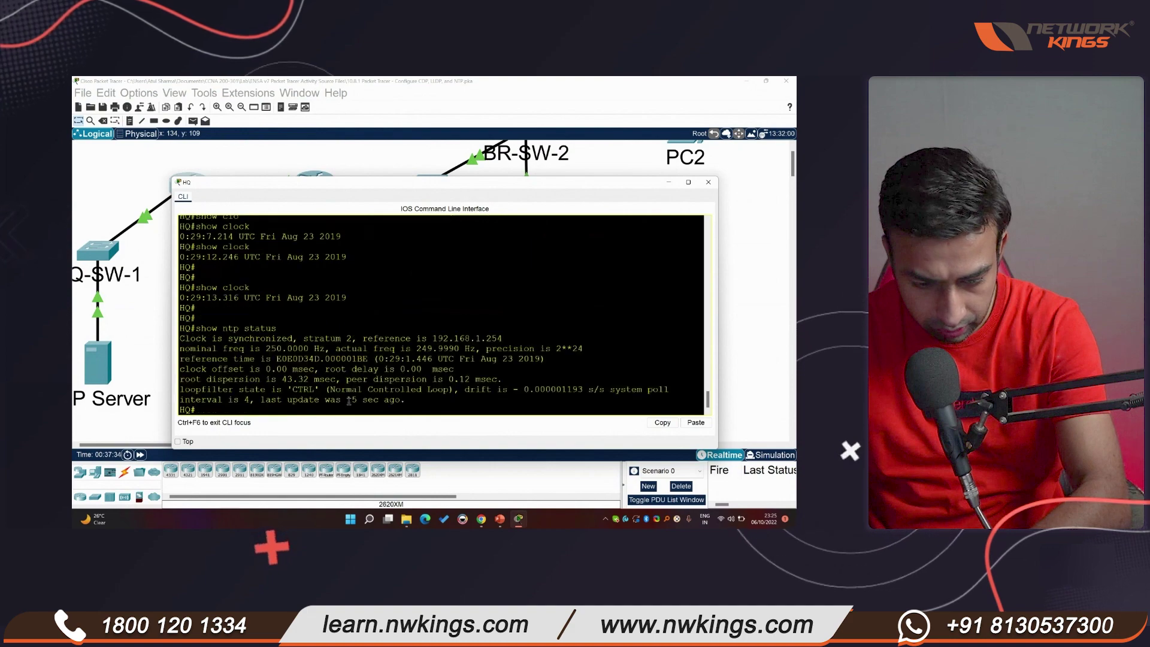
pyautogui.moveTo(179, 339); pyautogui.dragTo(291, 339)
pyautogui.click(358, 372)
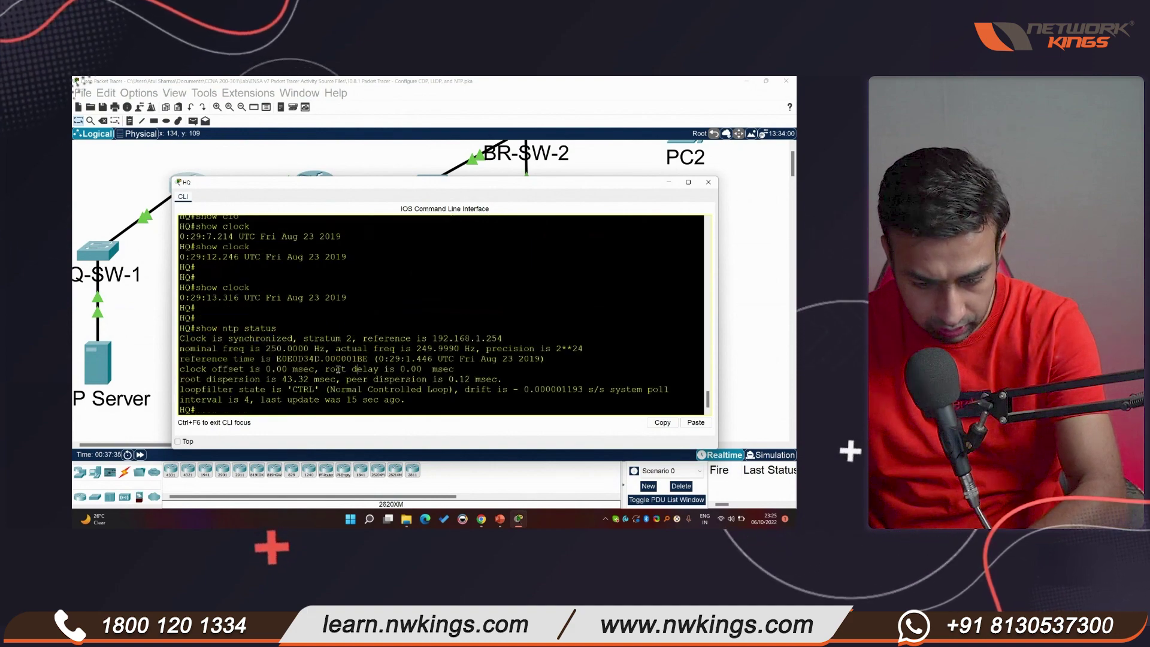
# Step: Inspect the NTP Server's Programming and Desktop pages for available settings, and leave the server's window
pyautogui.click(97, 363)
pyautogui.click(381, 201)
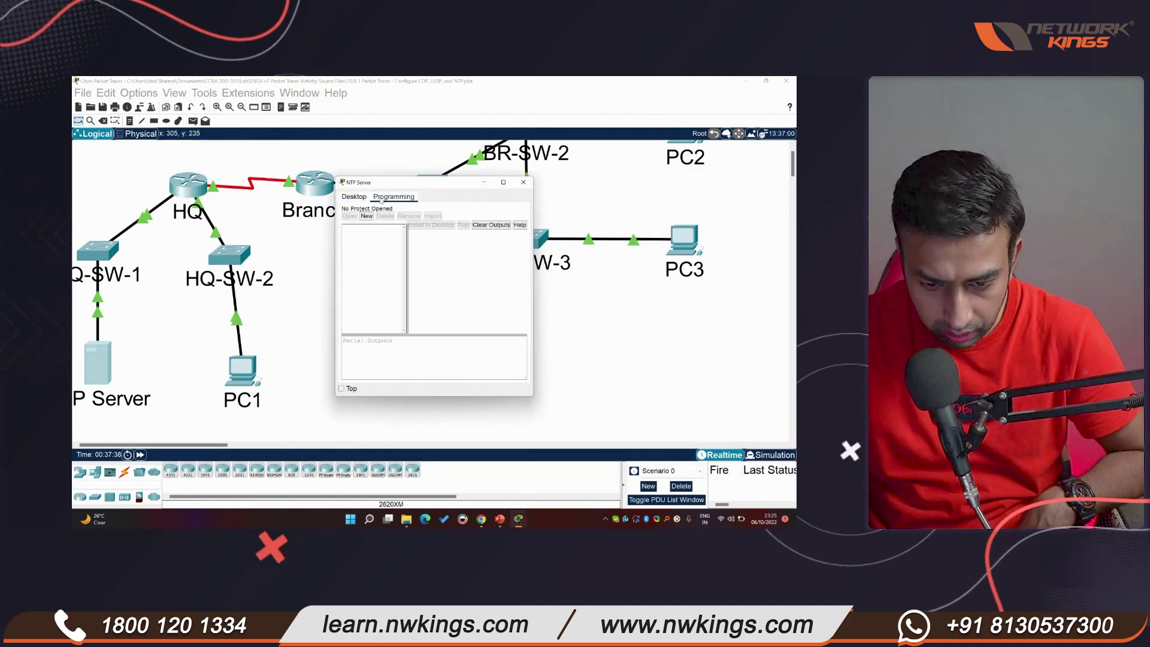
pyautogui.click(354, 197)
pyautogui.click(558, 318)
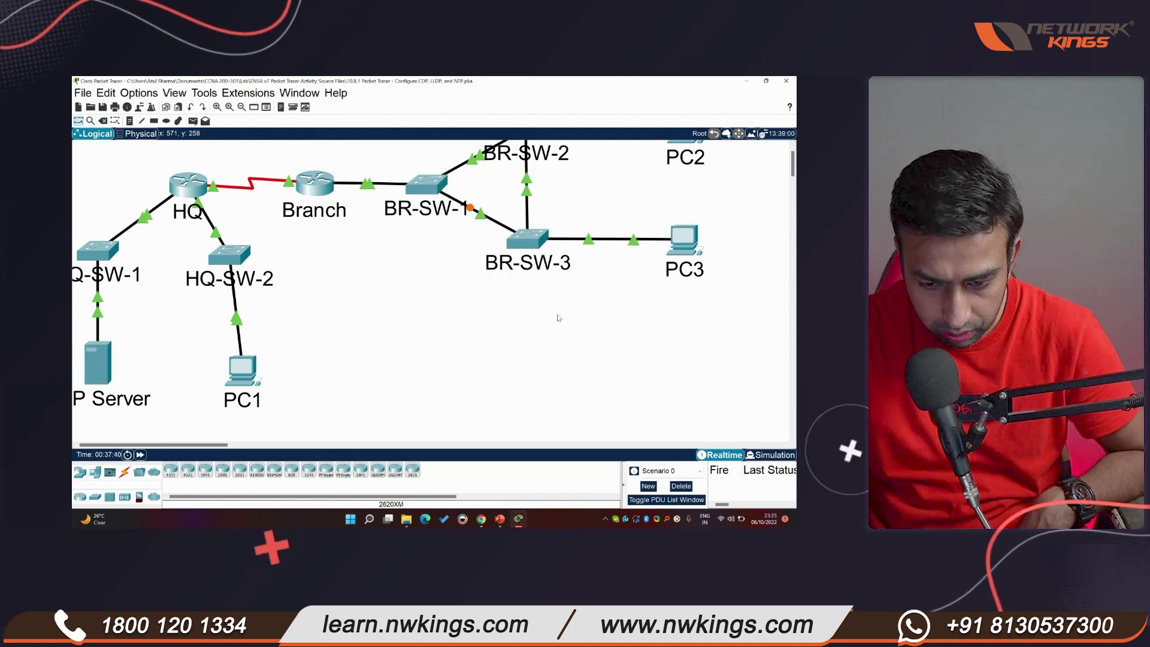
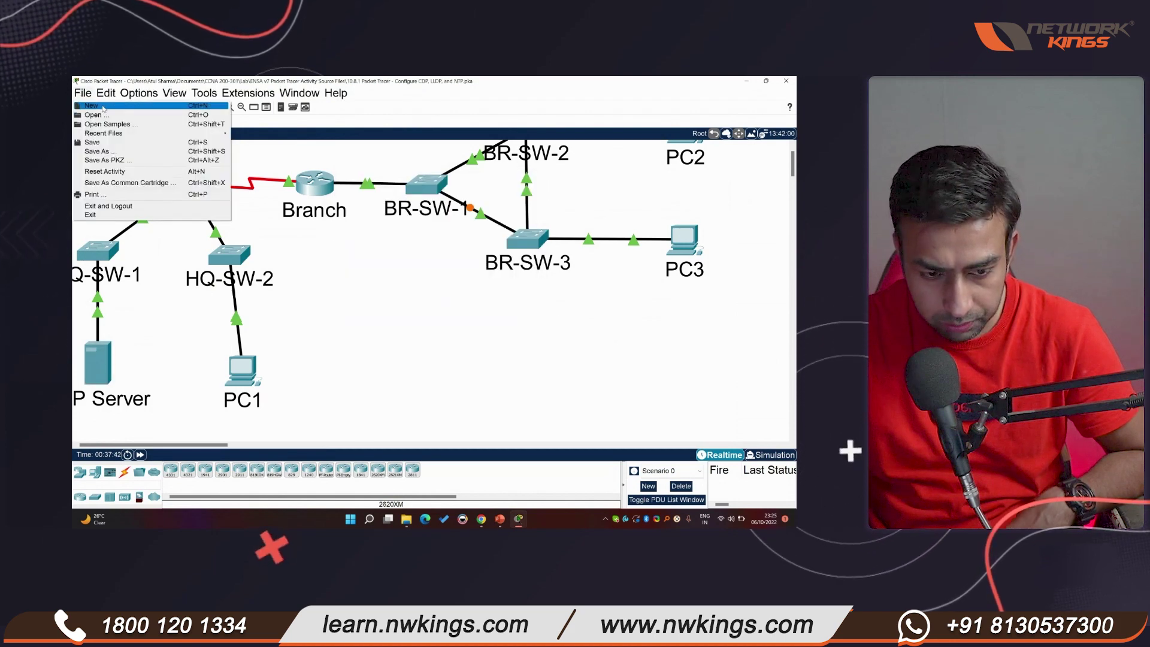
# Step: Start a new blank network without saving the activity and place an ISR4331 router in the workspace
pyautogui.click(103, 108)
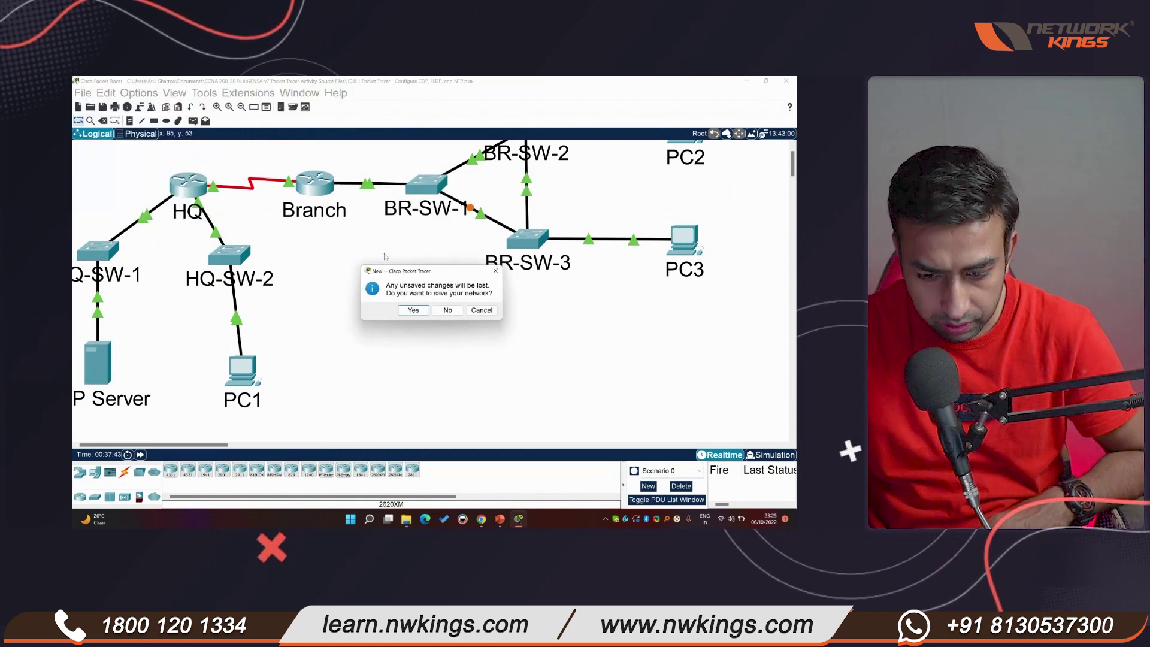
pyautogui.click(448, 312)
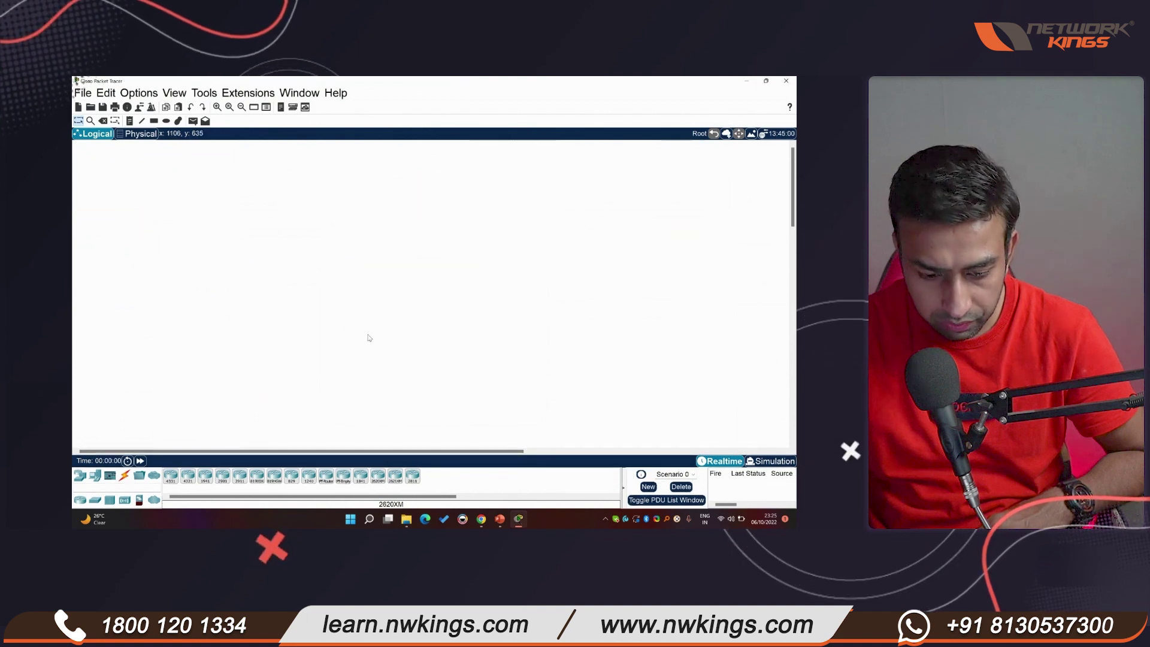
pyautogui.click(273, 202)
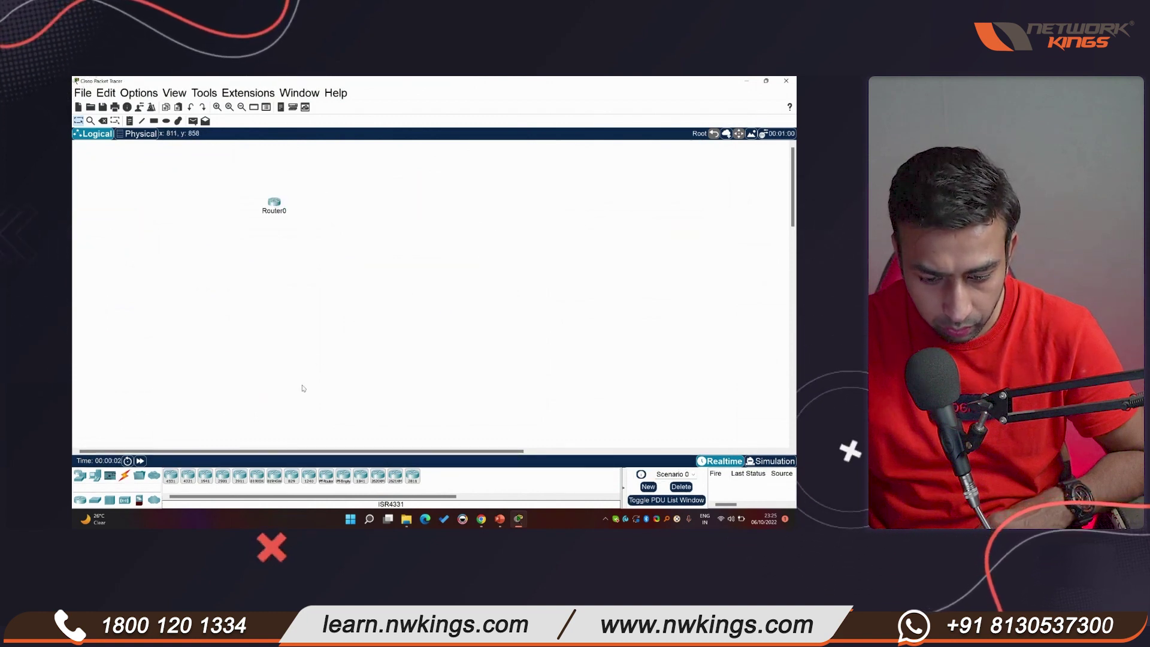
# Step: Place a switch below the router and a Server-PT below the switch
pyautogui.click(95, 500)
pyautogui.click(171, 477)
pyautogui.click(266, 254)
pyautogui.click(94, 476)
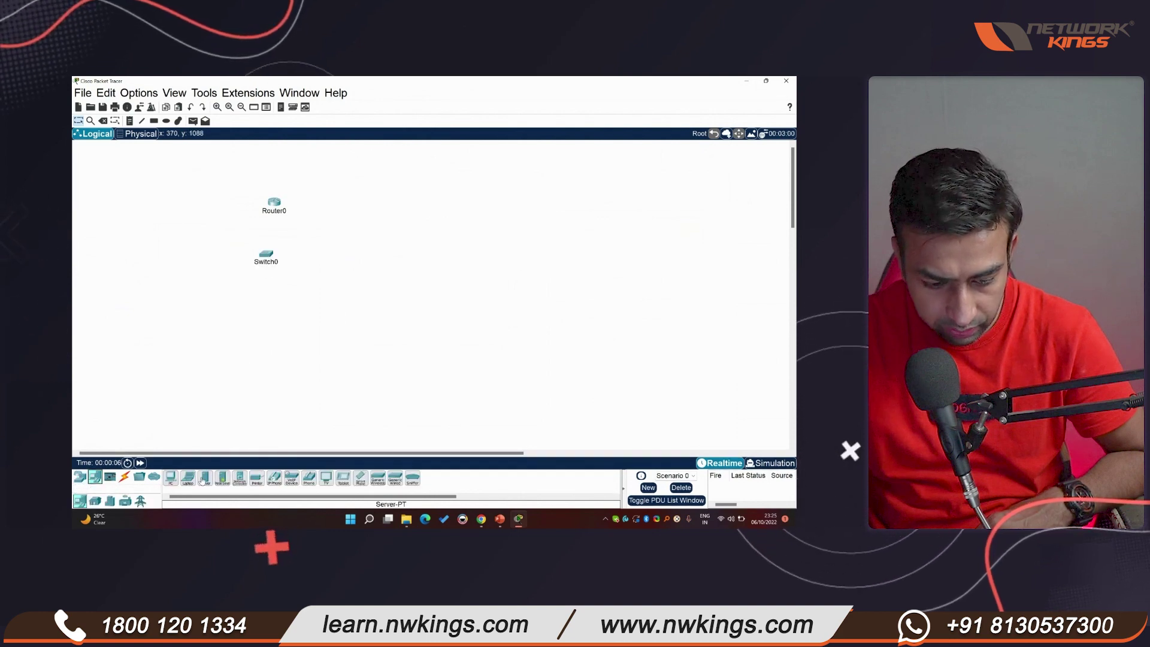
pyautogui.click(269, 299)
# Step: Cable the router to the switch and the switch to the server with automatically chosen connections
pyautogui.click(124, 477)
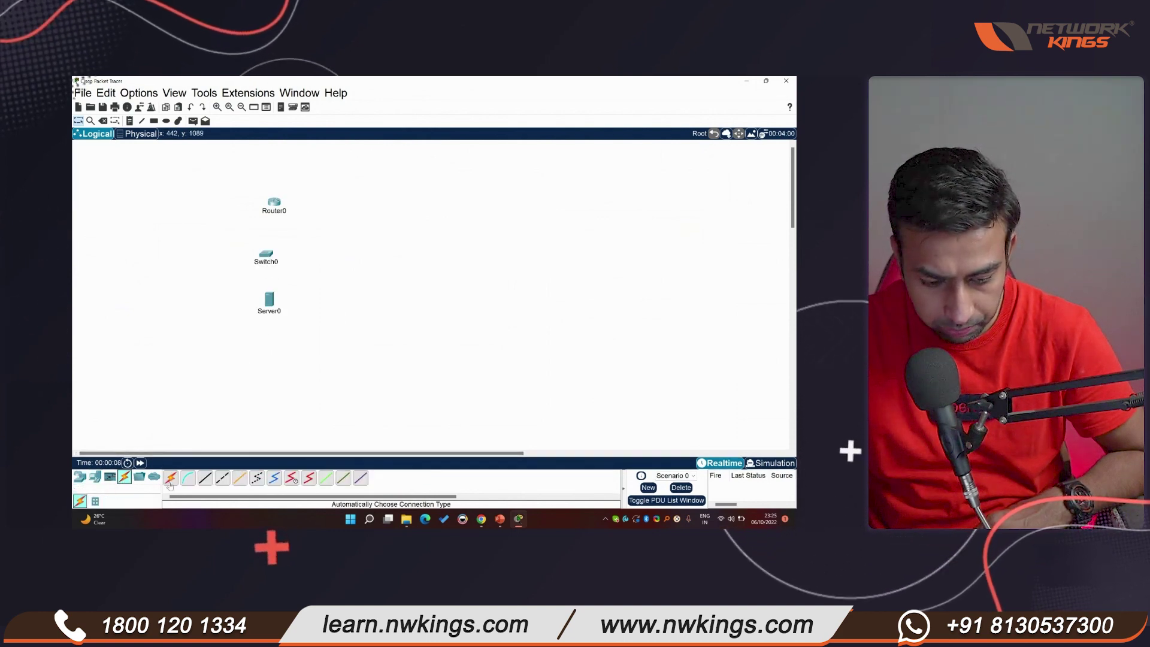
pyautogui.click(170, 477)
pyautogui.click(267, 255)
pyautogui.click(269, 300)
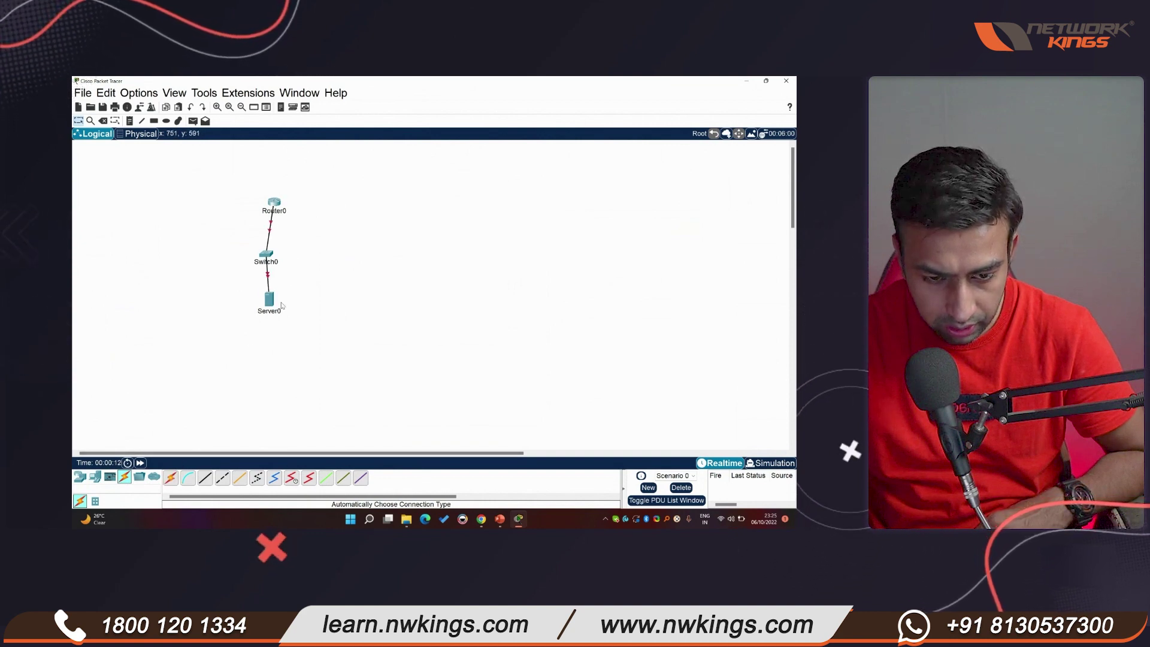
# Step: Rearrange the enlarged topology with the router farther to the left and the switch up and to the right above the server
pyautogui.click(217, 106)
pyautogui.scroll(-3, 368, 364)
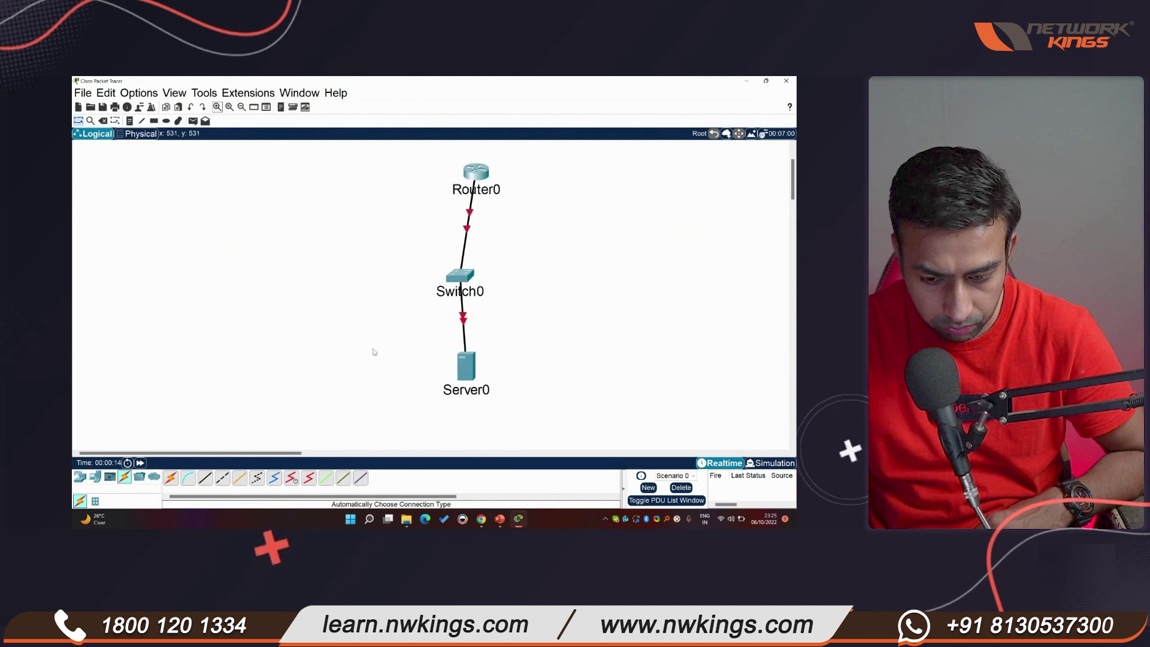
pyautogui.moveTo(476, 173); pyautogui.dragTo(299, 185)
pyautogui.moveTo(470, 278); pyautogui.dragTo(510, 214)
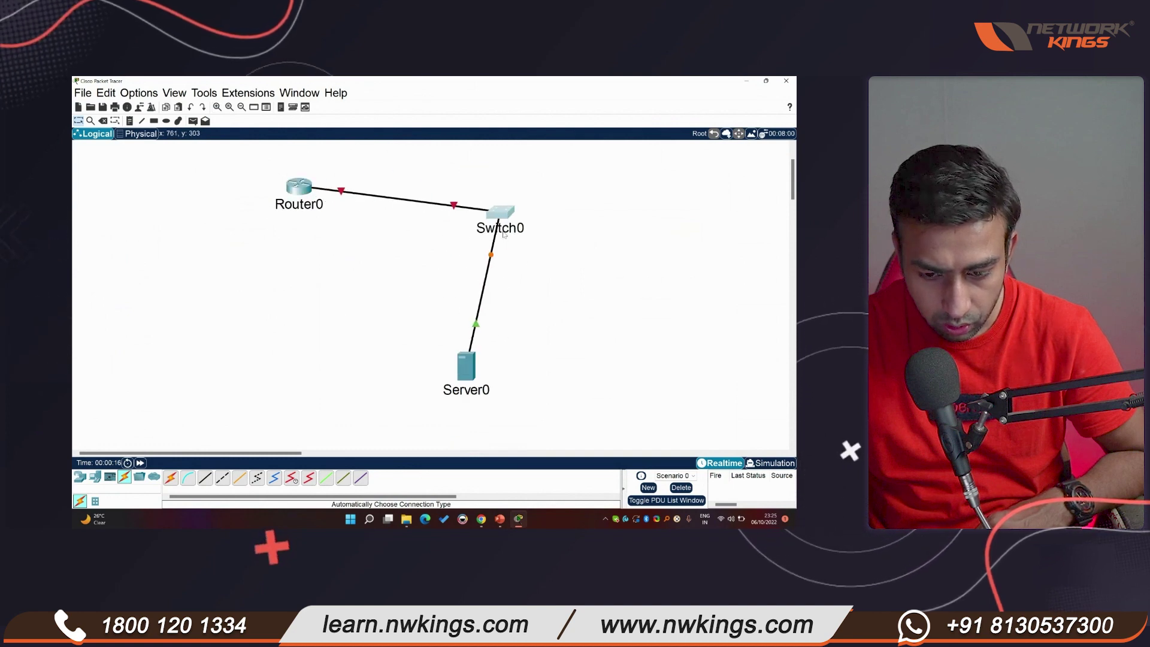
pyautogui.moveTo(298, 187); pyautogui.dragTo(277, 206)
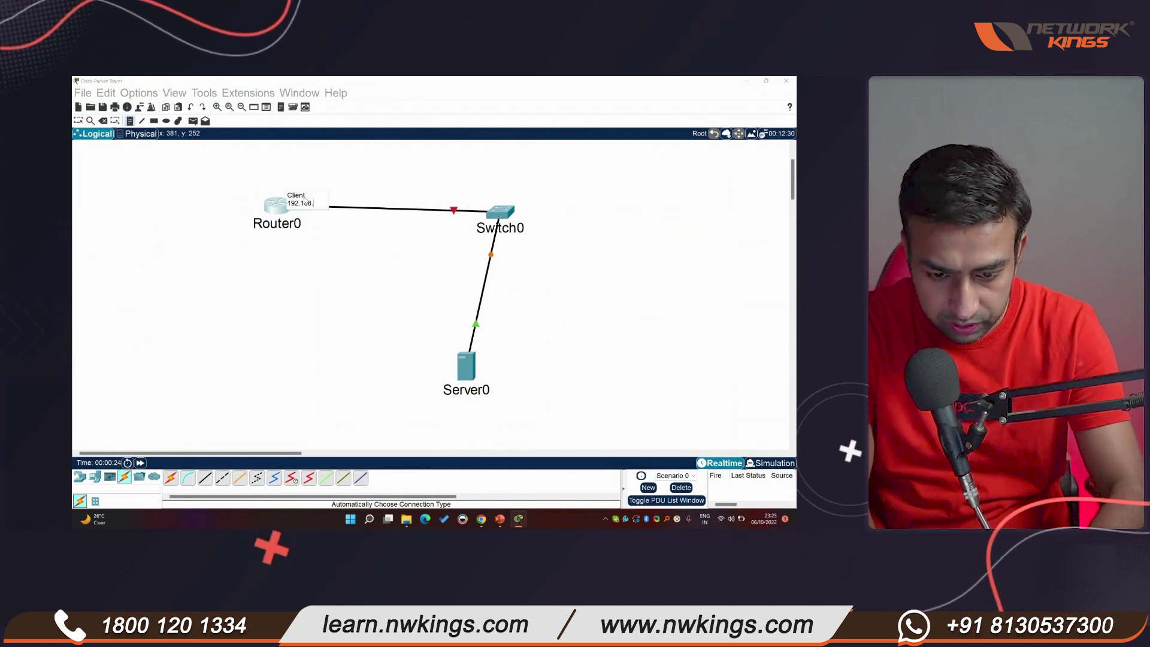
# Step: Label the router "Client 192.168.1.2" and place a copy of the note beside the server reading "Client 192.168.1.1"
pyautogui.moveTo(306, 201); pyautogui.dragTo(306, 193)
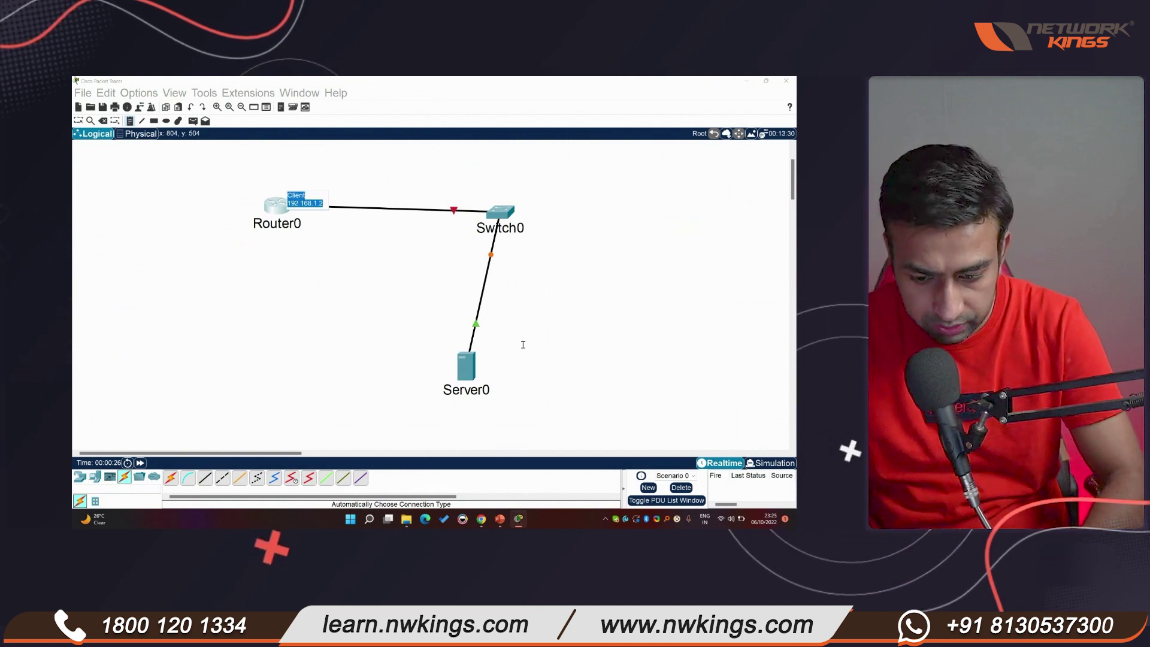
pyautogui.click(484, 390)
pyautogui.write('Client 192.168.1.2')
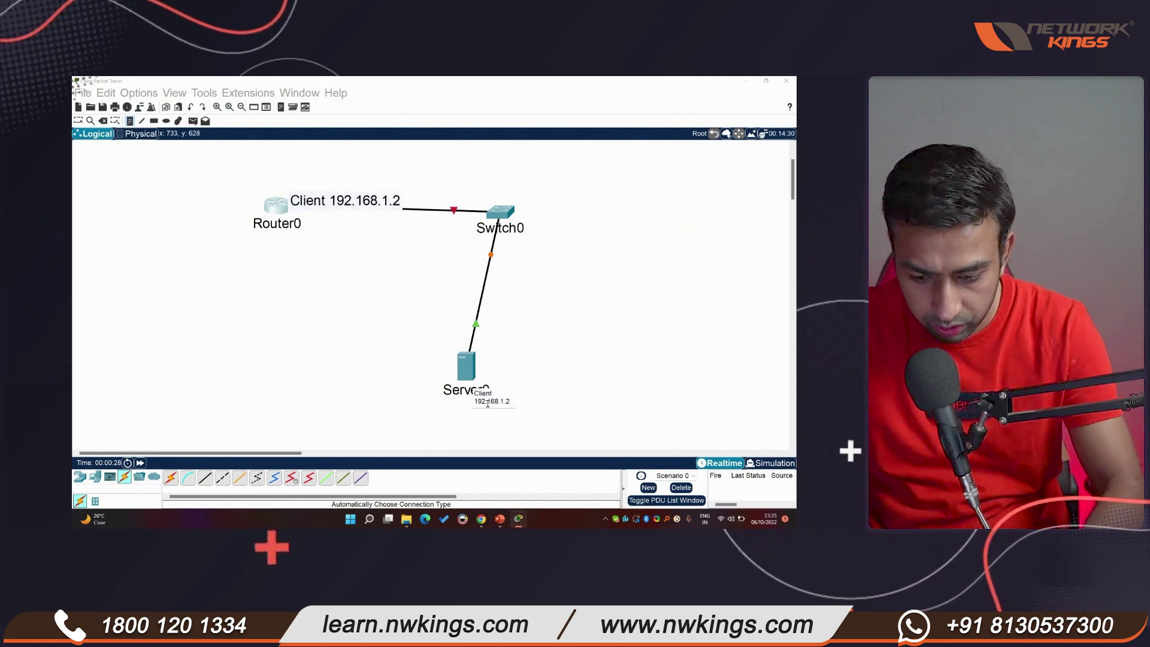
pyautogui.press('BackSpace')
pyautogui.write('1')
pyautogui.click(310, 356)
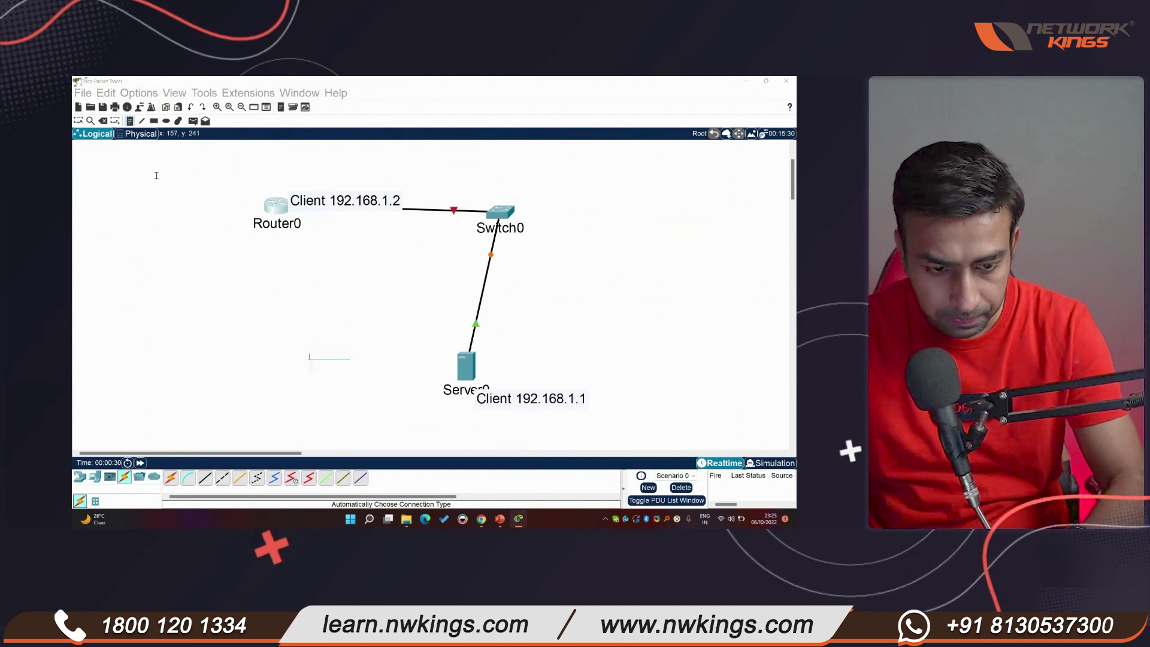
pyautogui.click(482, 398)
pyautogui.moveTo(509, 401); pyautogui.dragTo(471, 404)
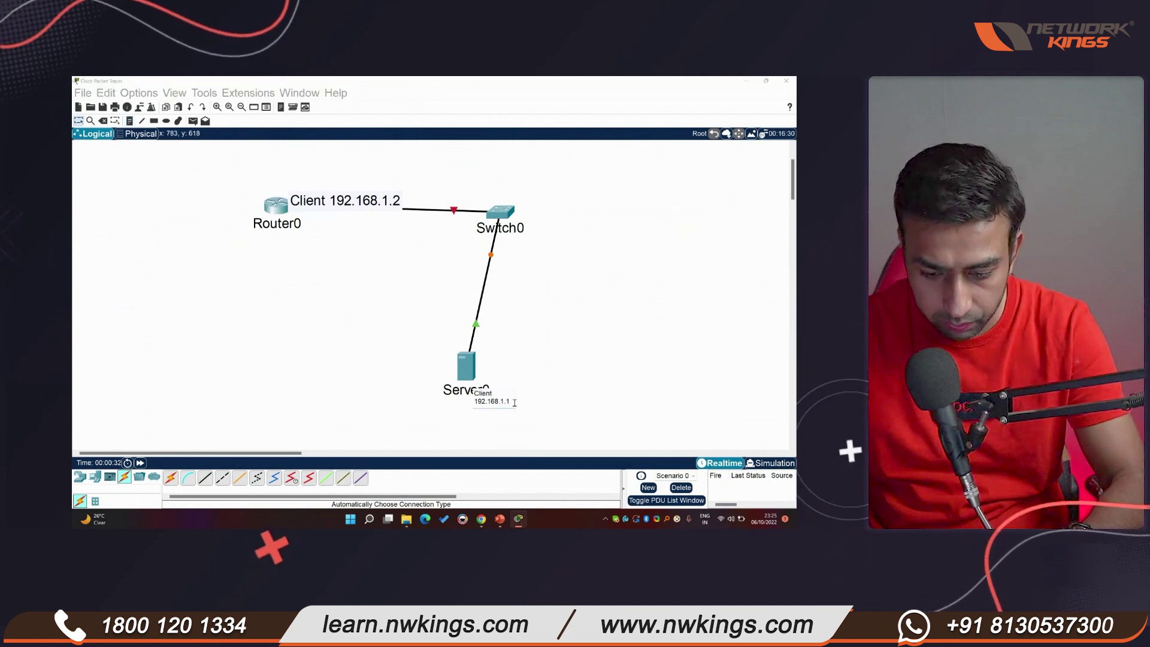
pyautogui.click(606, 393)
# Step: Give Server0 the static IPv4 address 192.168.1.1, subnet mask 255.255.255.0 and default gateway 192.168.1.2
pyautogui.click(470, 364)
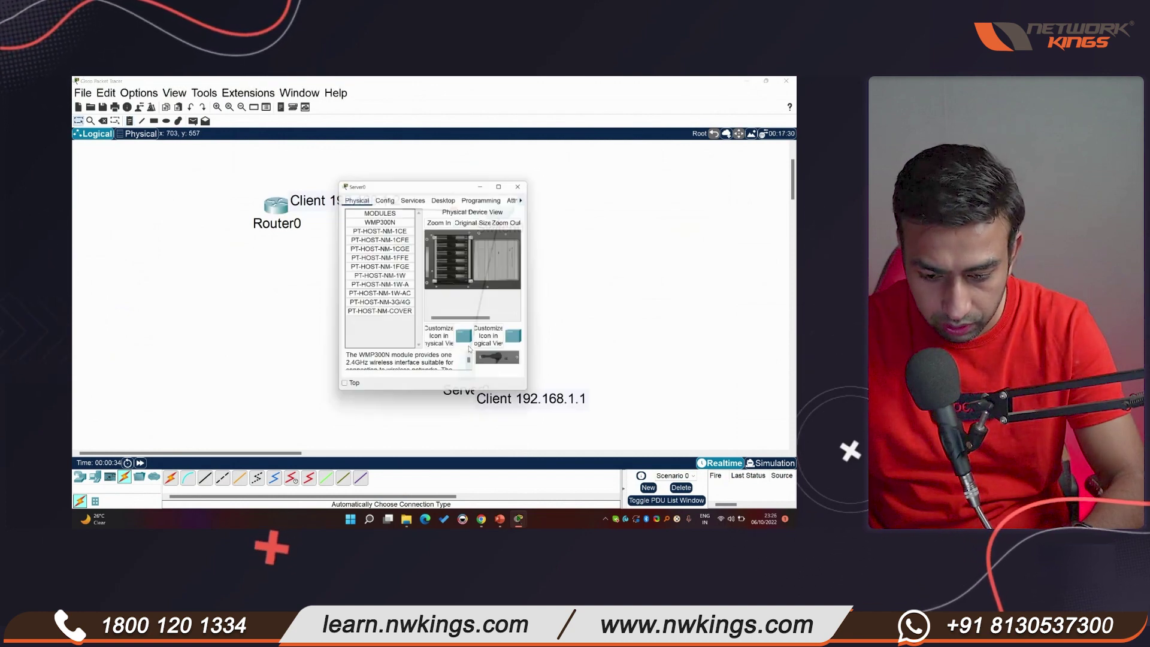
pyautogui.click(445, 197)
pyautogui.click(365, 228)
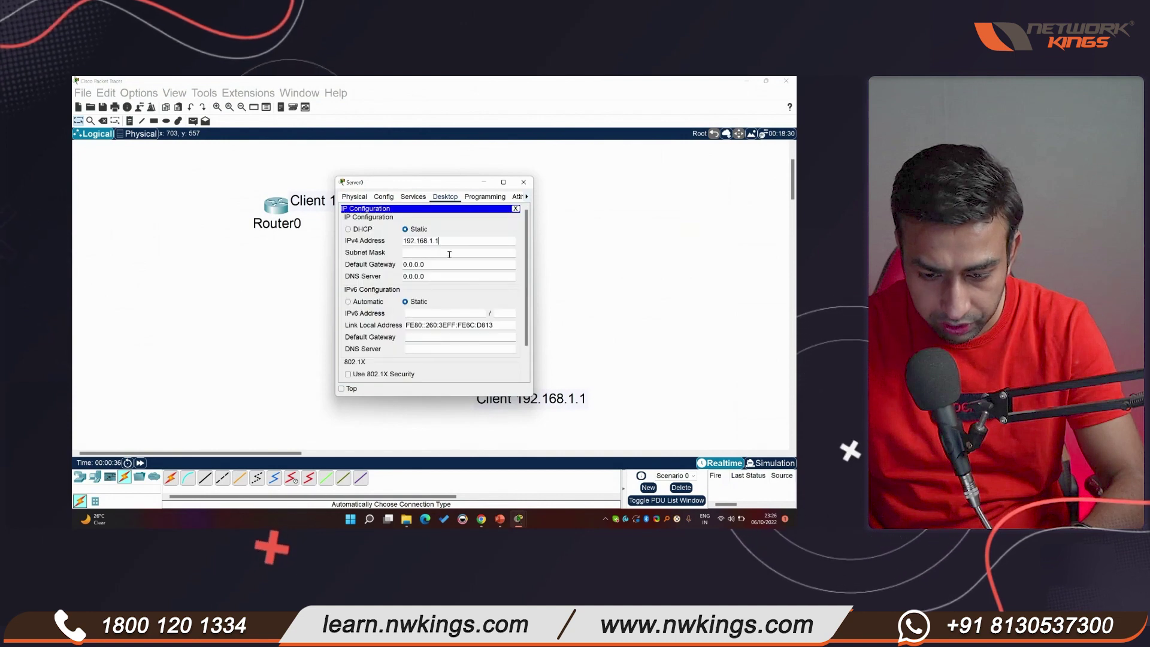
pyautogui.click(464, 264)
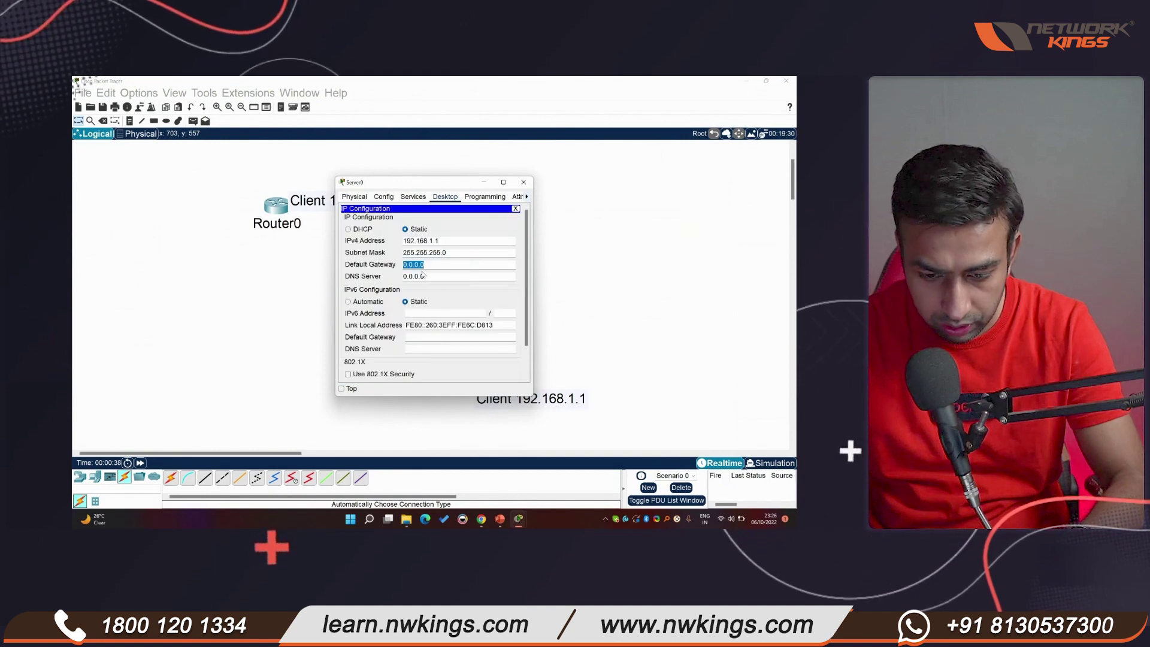
pyautogui.write('192.168.1.2')
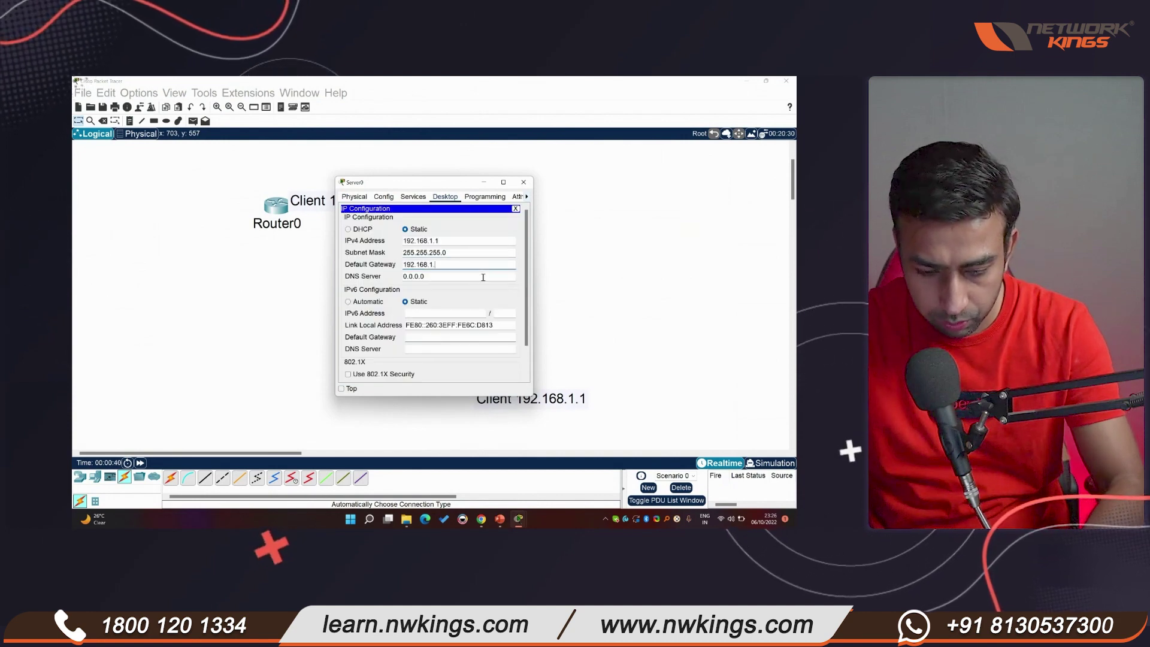
pyautogui.click(515, 208)
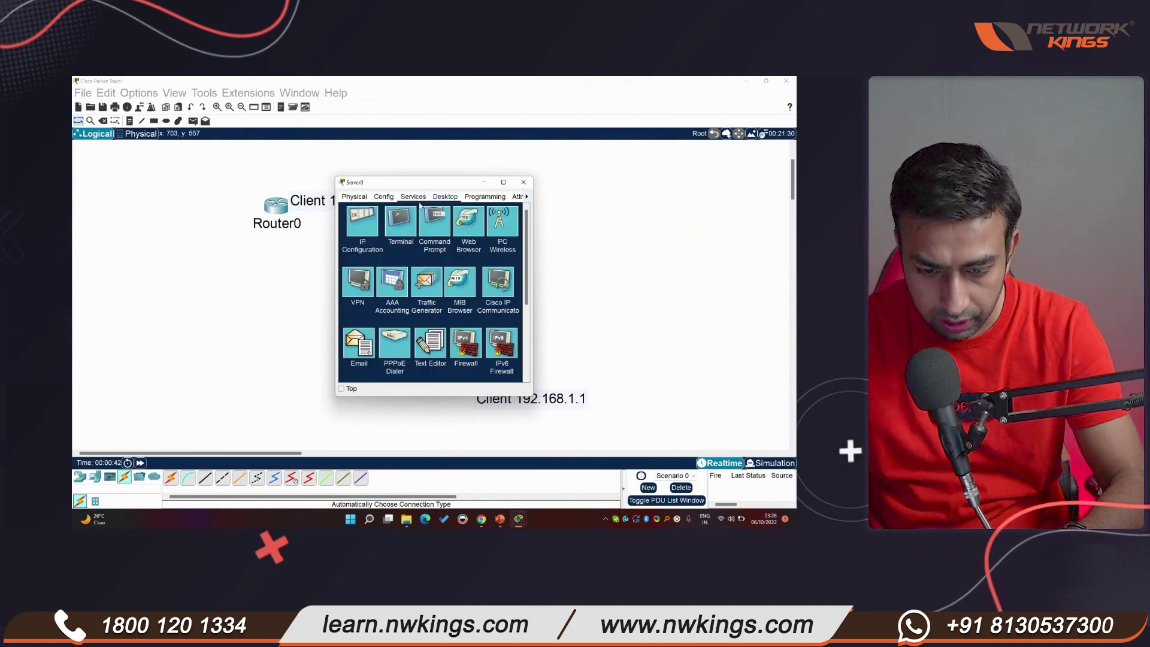
# Step: Examine the NTP service settings of Server0 in an enlarged window, and return to the workspace
pyautogui.click(413, 197)
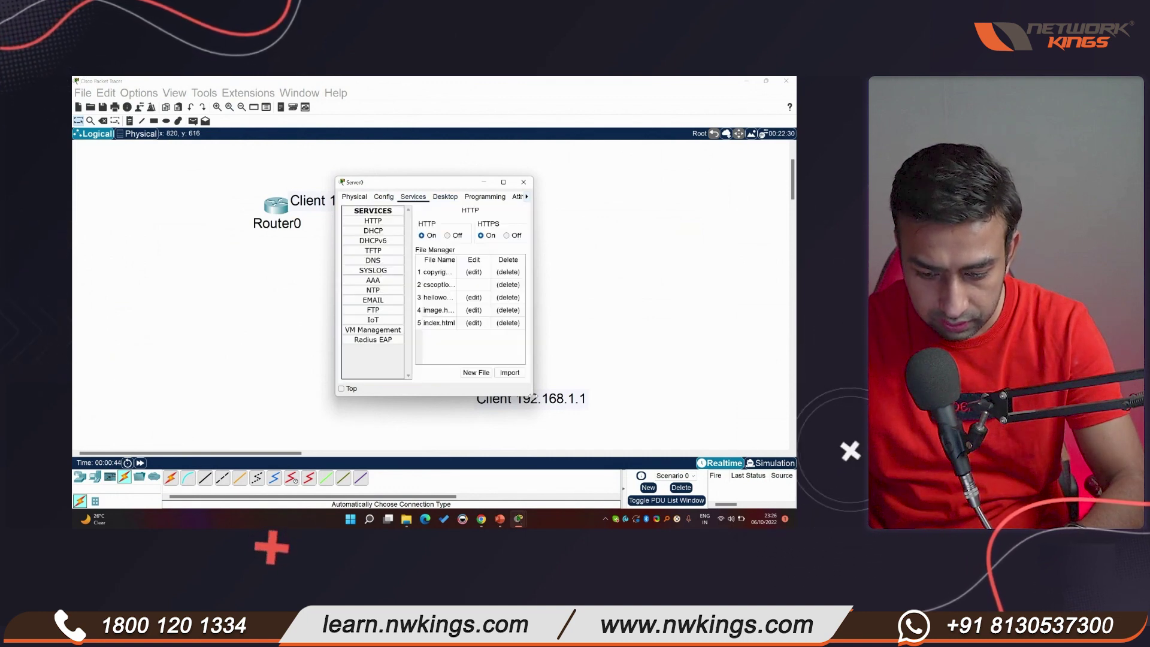
pyautogui.moveTo(531, 395); pyautogui.dragTo(724, 460)
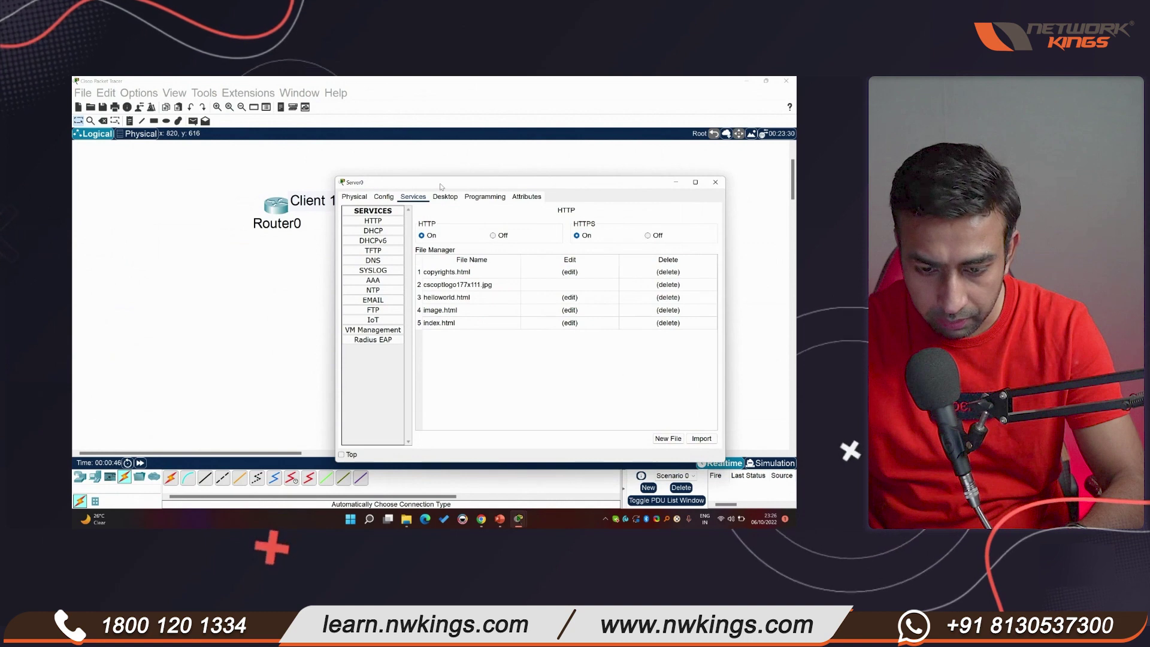
pyautogui.hotkey('alt', 'F4')
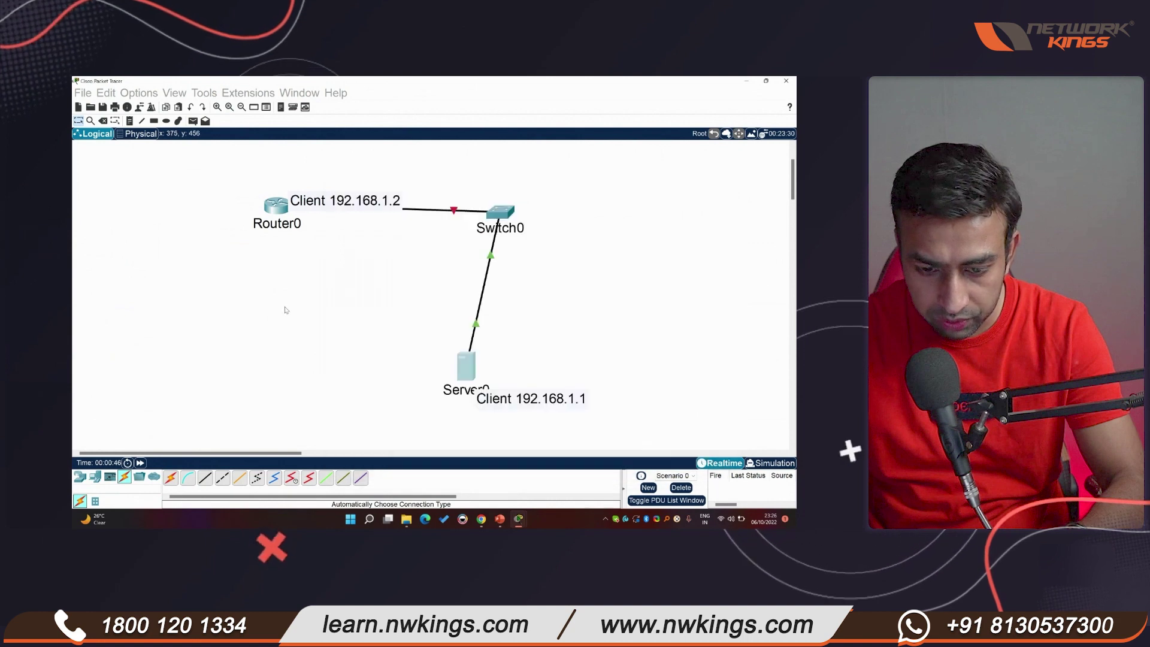
pyautogui.click(464, 369)
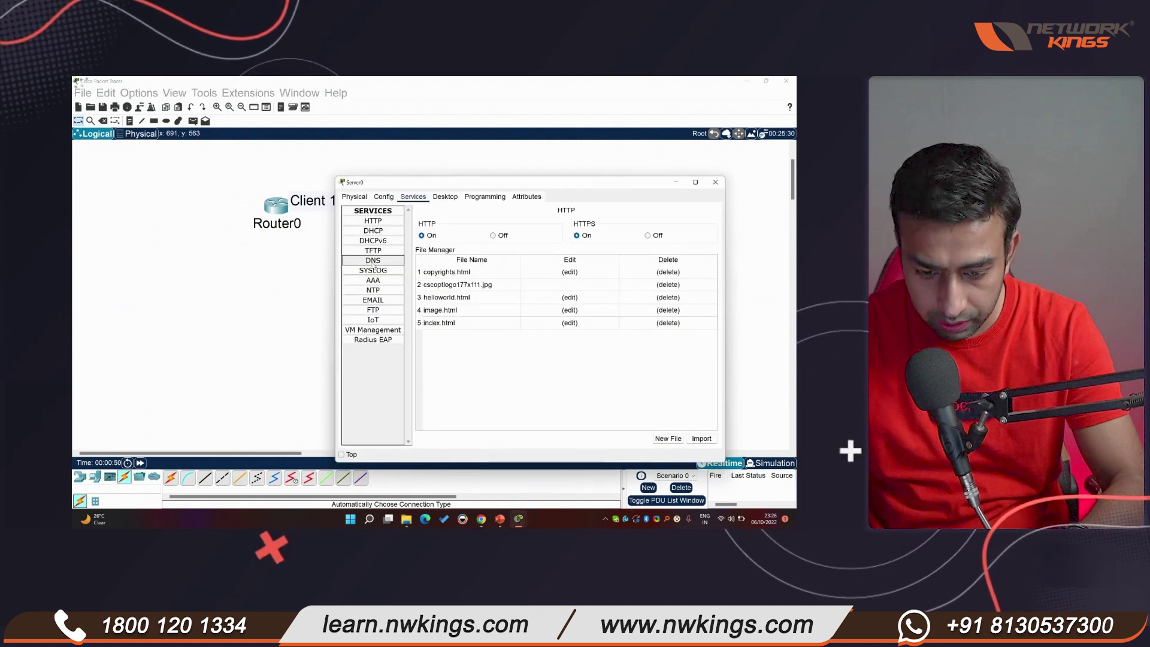
pyautogui.click(372, 289)
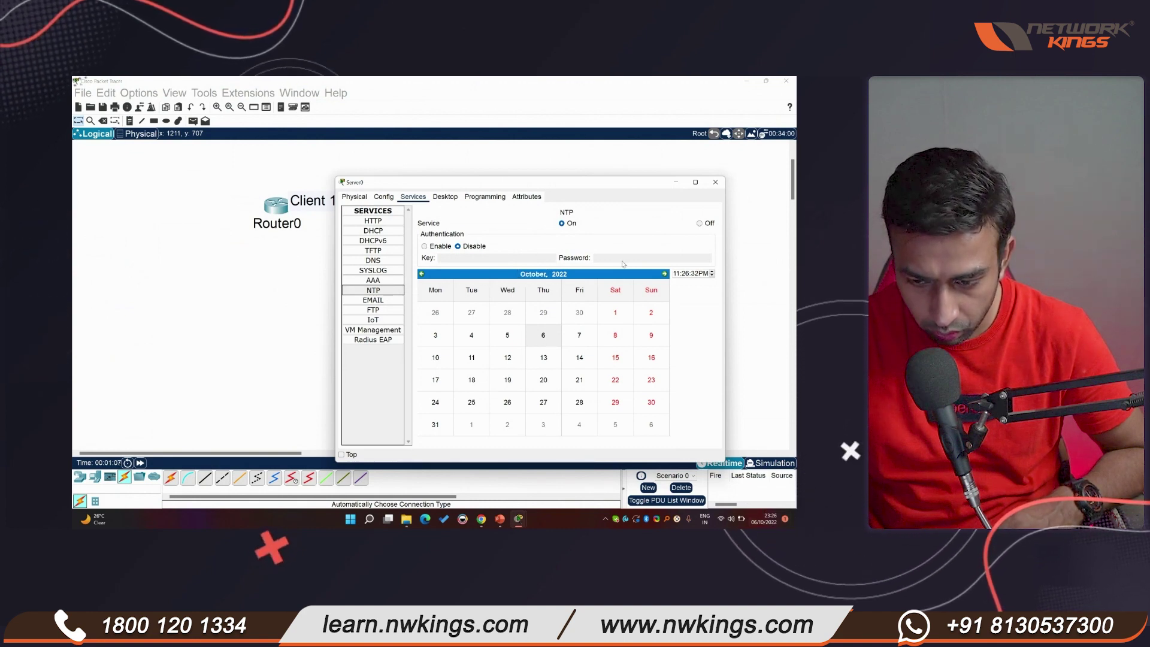
pyautogui.click(276, 282)
# Step: Move the 192.168.1.2 label above the router-to-switch link and open Router0's command line in a wider window
pyautogui.moveTo(342, 208); pyautogui.dragTo(356, 190)
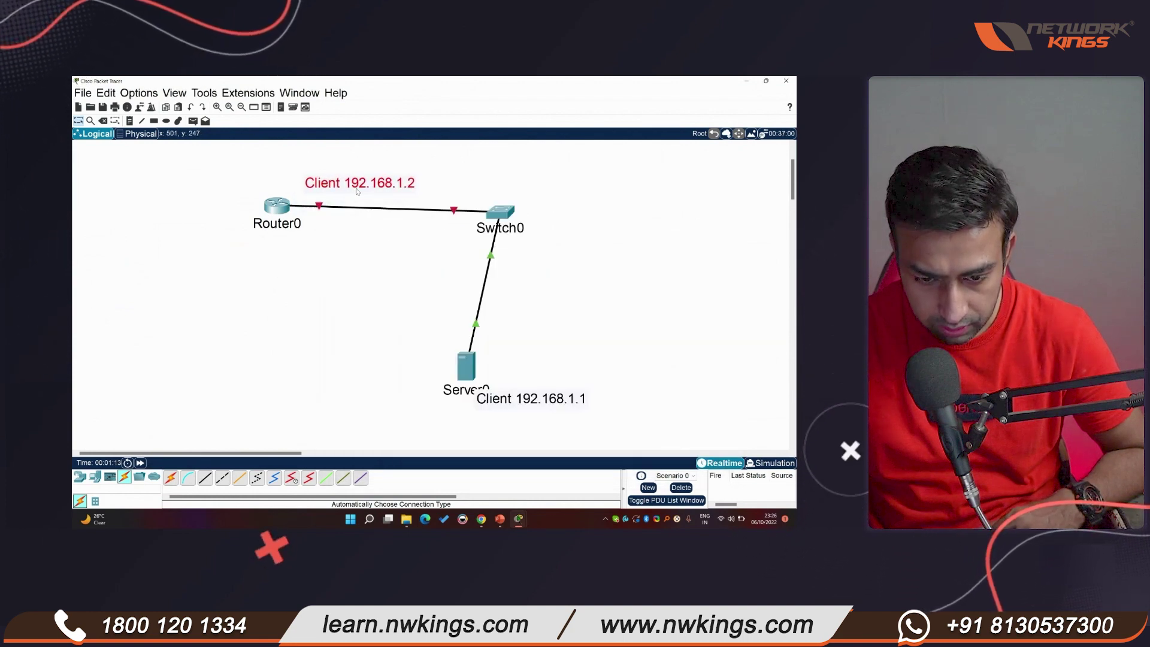
pyautogui.doubleClick(280, 206)
pyautogui.click(385, 182)
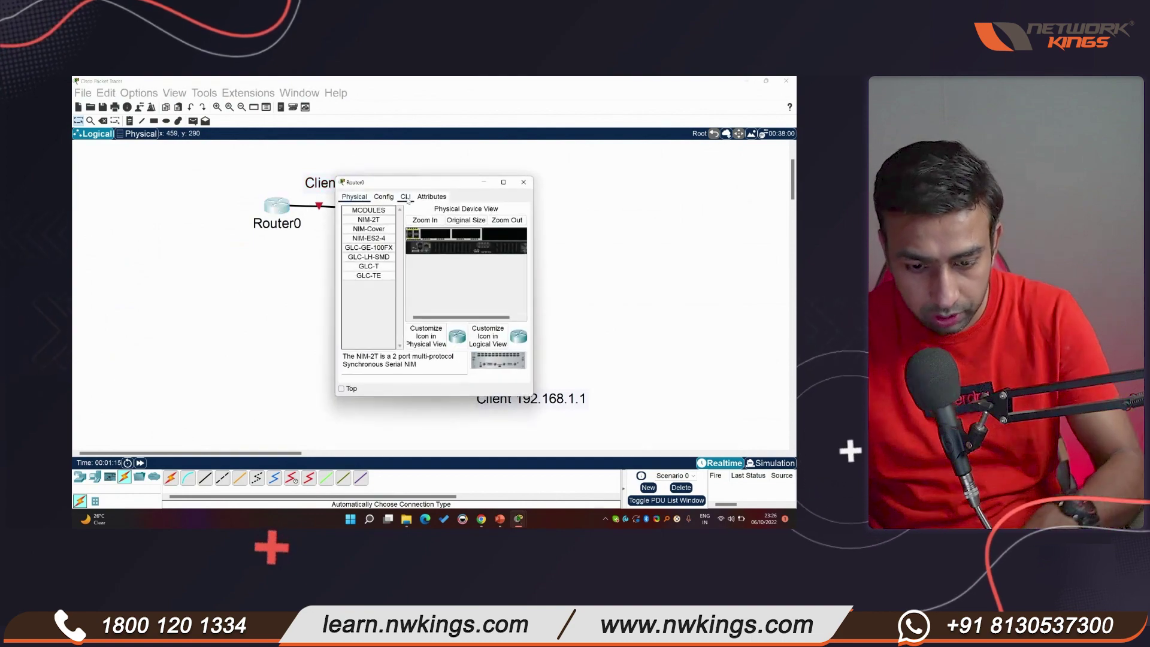
pyautogui.click(407, 182)
pyautogui.moveTo(384, 180); pyautogui.dragTo(488, 170)
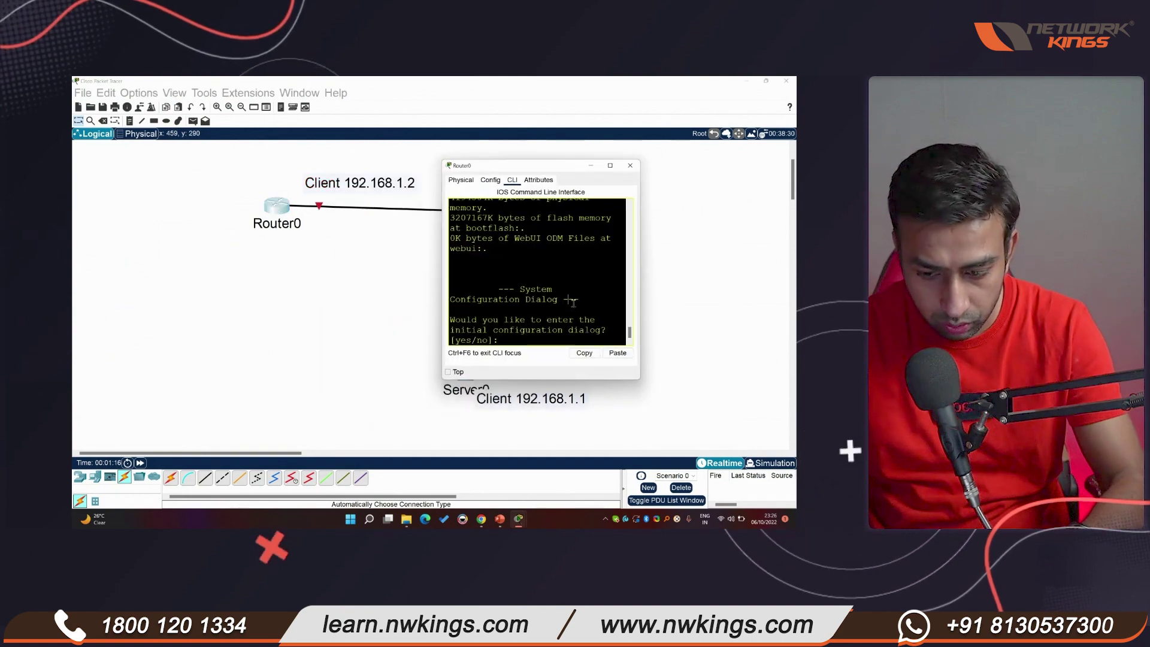
pyautogui.click(644, 298)
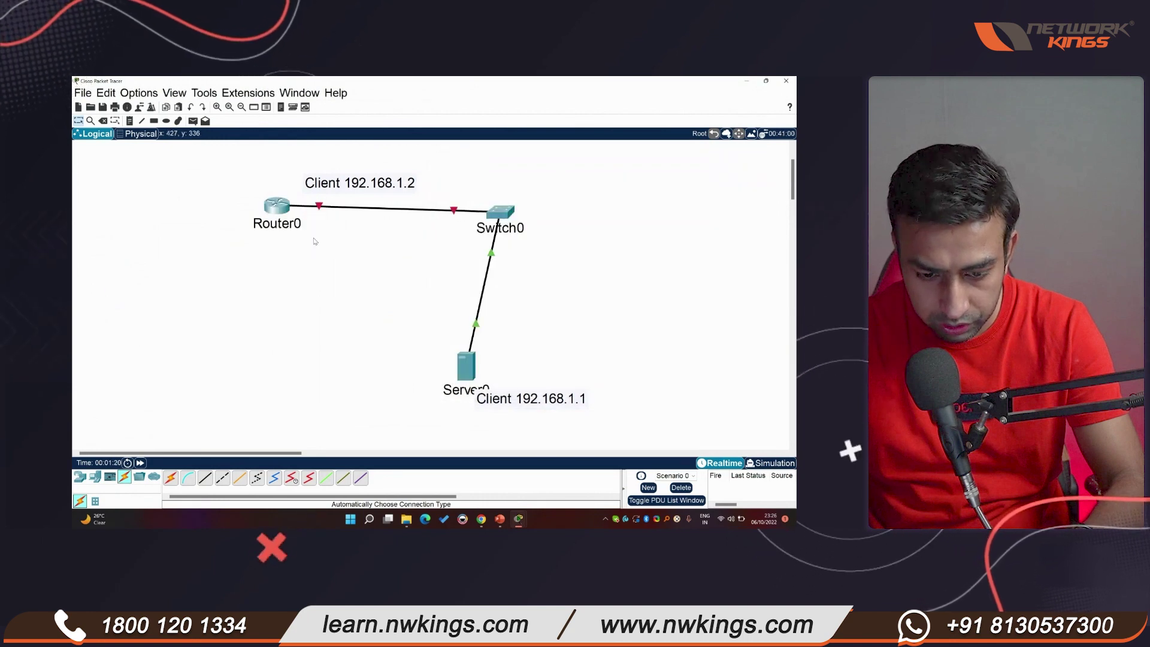
pyautogui.click(275, 207)
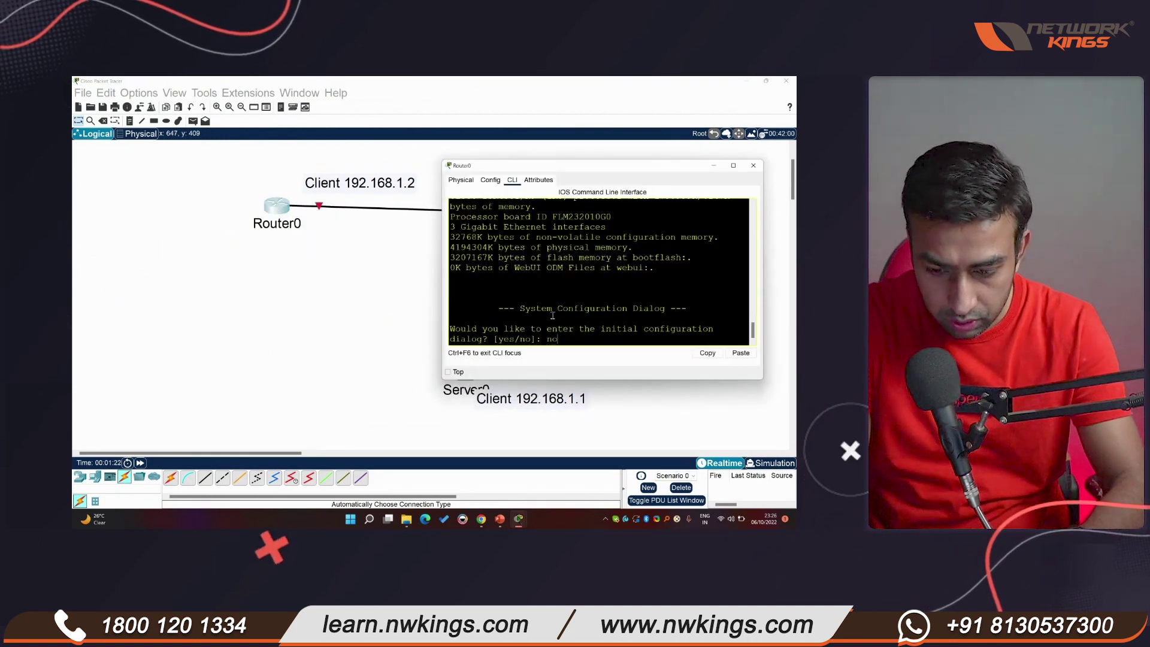
# Step: Decline the router's initial configuration dialog with no, and enter global configuration mode through enable and conf t
pyautogui.click(552, 316)
pyautogui.write('en')
pyautogui.press('Tab')
pyautogui.press('Return')
pyautogui.write('conf t')
pyautogui.press('Return')
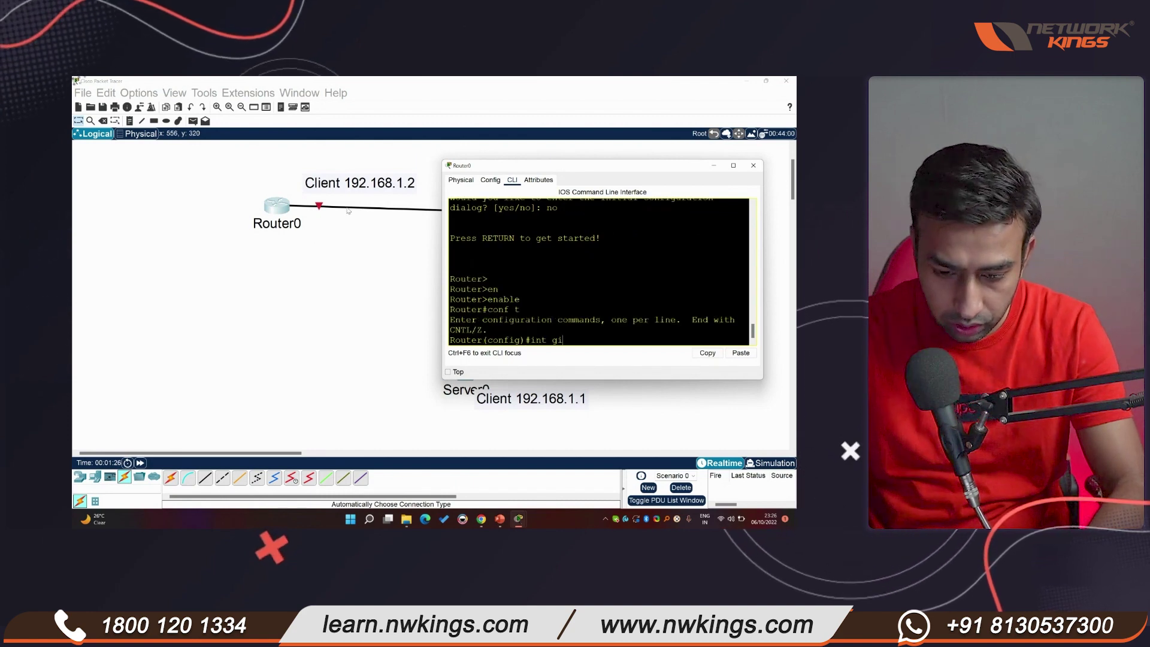
# Step: Set the application font size to 15 pt in the preferences and apply it
pyautogui.click(138, 93)
pyautogui.click(155, 106)
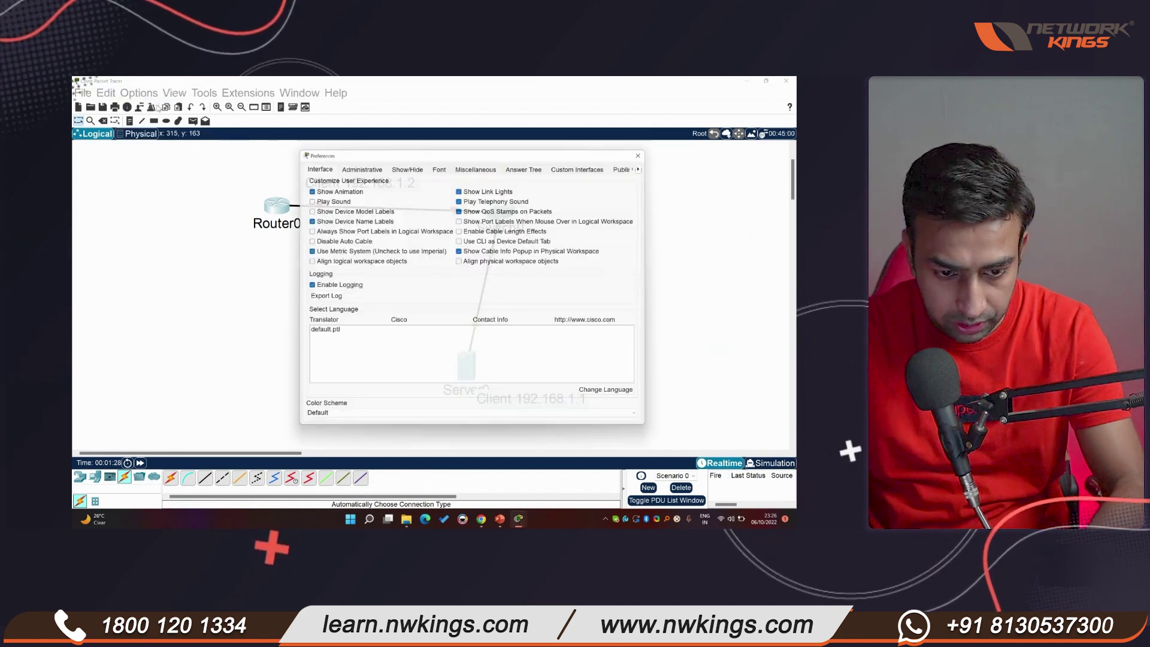
pyautogui.click(440, 164)
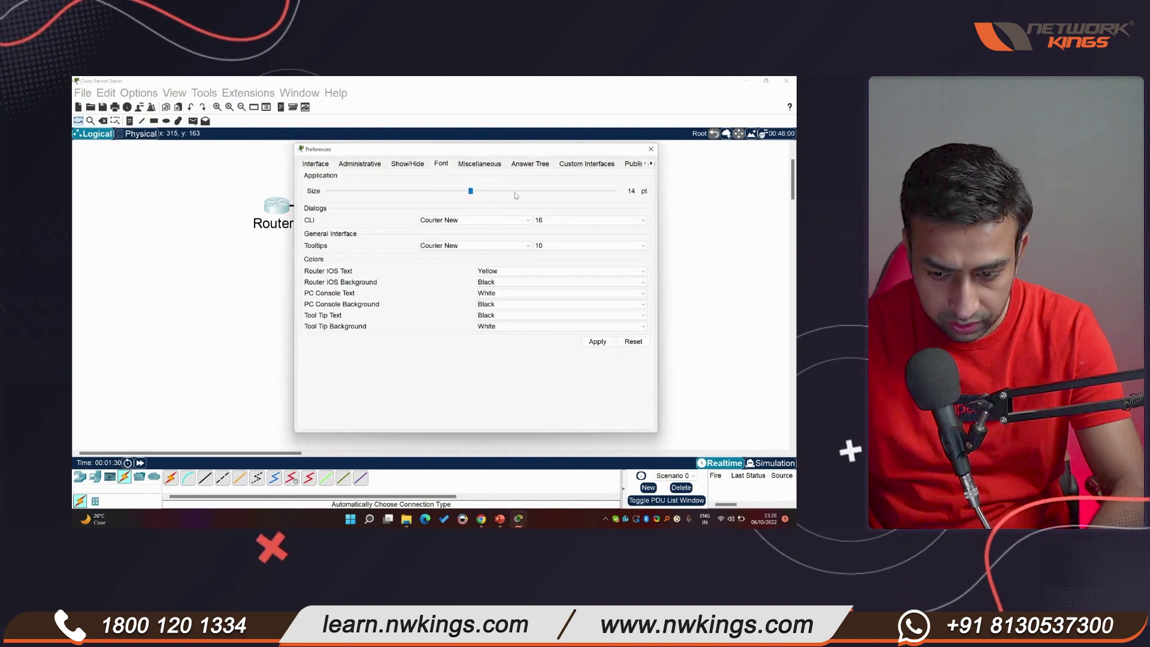
pyautogui.click(597, 342)
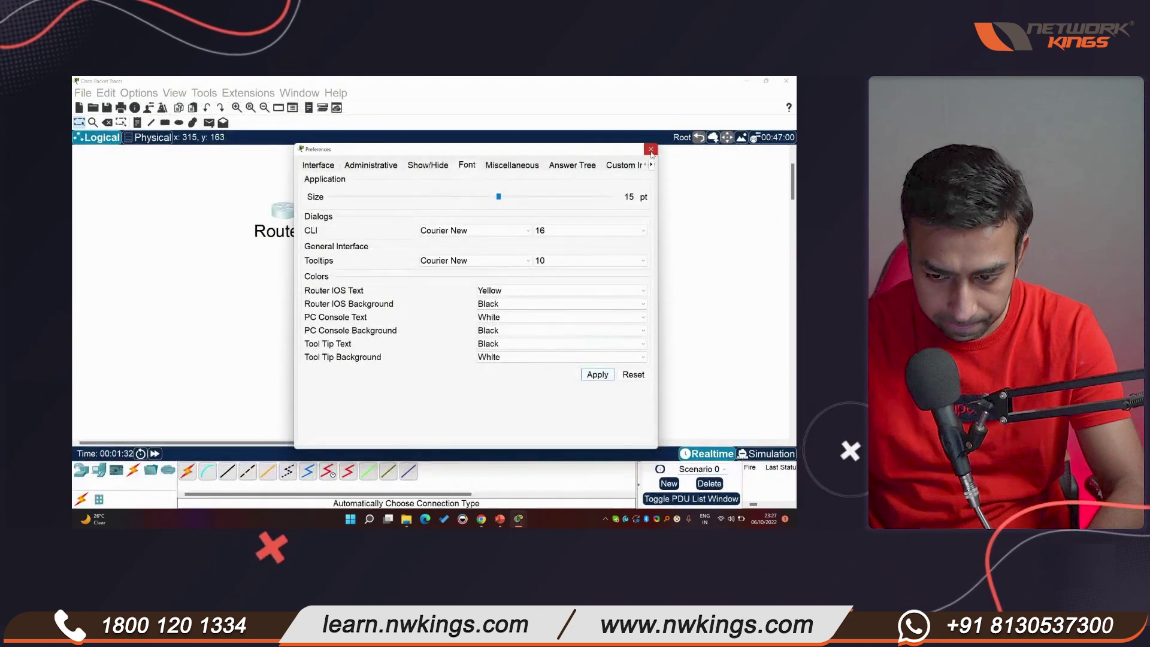
pyautogui.click(650, 149)
# Step: Assign 192.168.1.2 255.255.255.0 to interface gig0/0/0 in Router0's widened command line
pyautogui.click(282, 217)
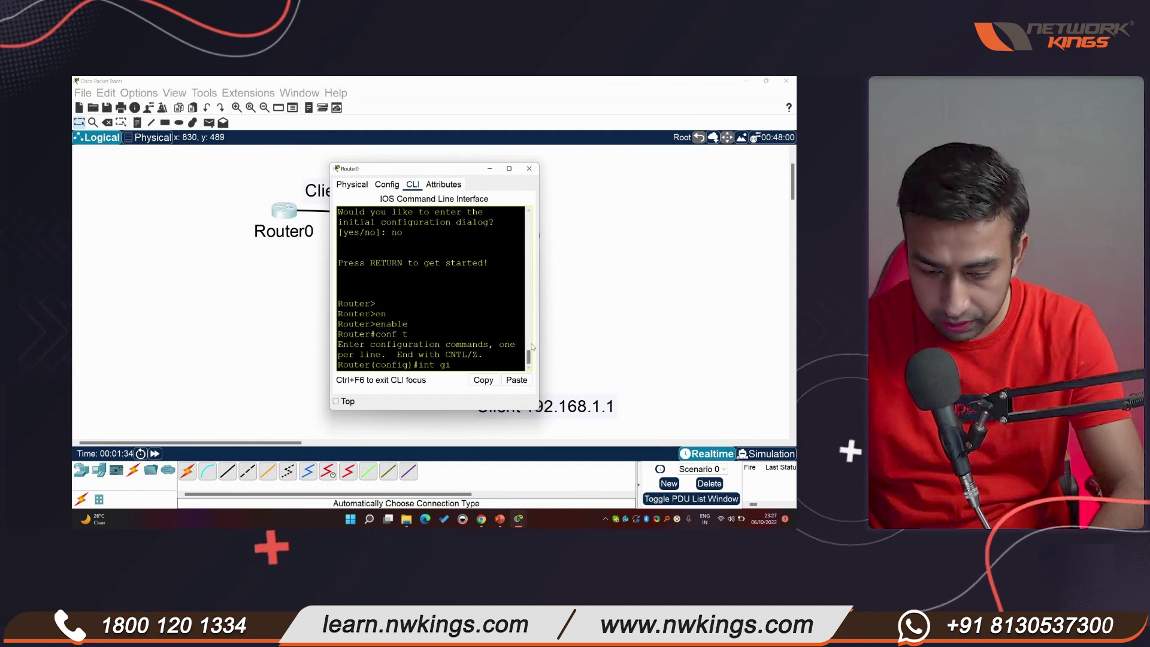
pyautogui.moveTo(539, 329); pyautogui.dragTo(754, 330)
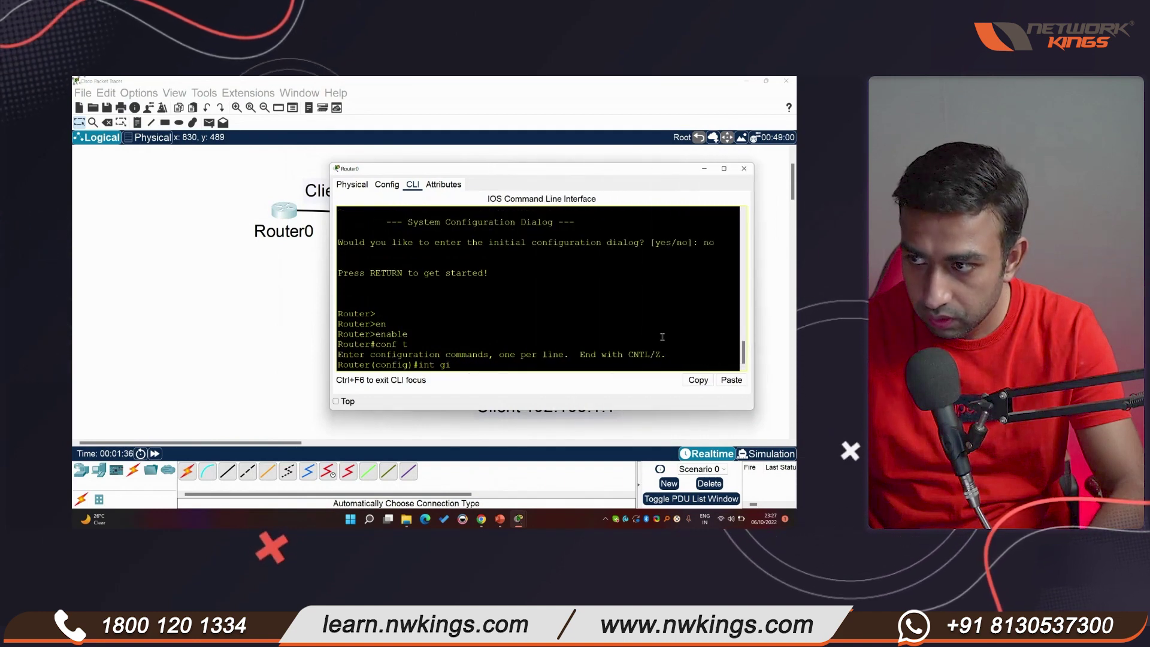
pyautogui.write('g0/0/0')
pyautogui.press('Return')
pyautogui.write('ip add')
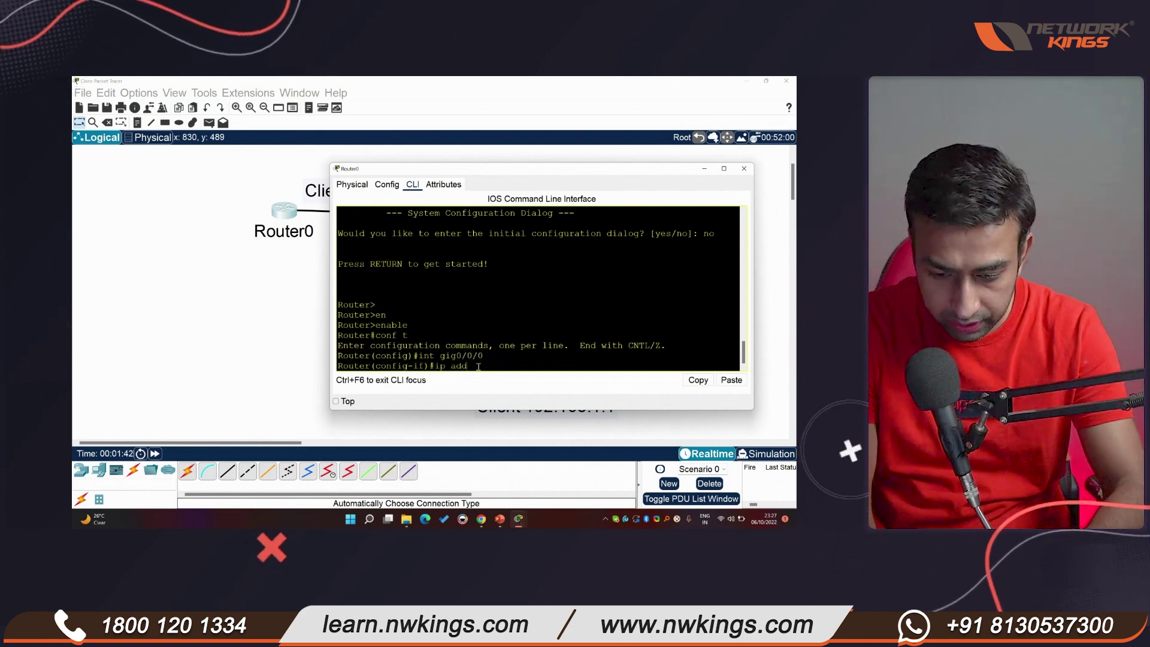
pyautogui.press('Tab')
pyautogui.write('1')
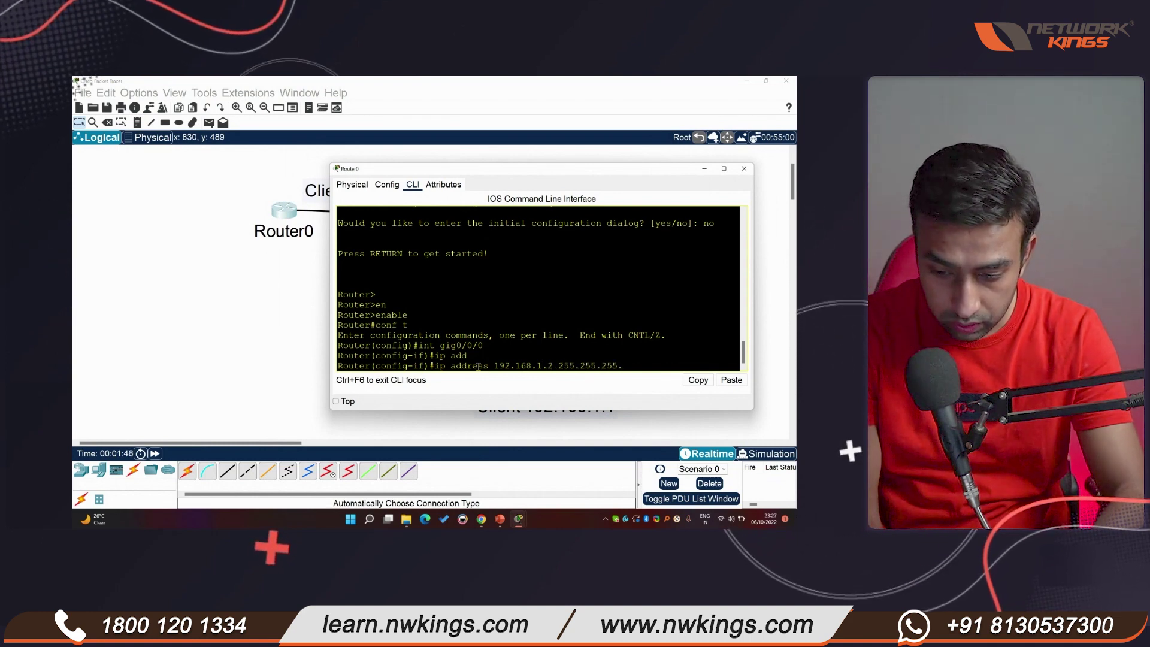
pyautogui.write('0')
pyautogui.press('Return')
# Step: Enable the gig0/0/0 interface with no sh and leave configuration mode with end
pyautogui.write('no sh')
pyautogui.press('Return')
pyautogui.press('Return')
pyautogui.press('Return')
pyautogui.write('end')
pyautogui.press('Return')
pyautogui.press('Return')
# Step: Run show clock on Router0 to check its current time
pyautogui.write('sh')
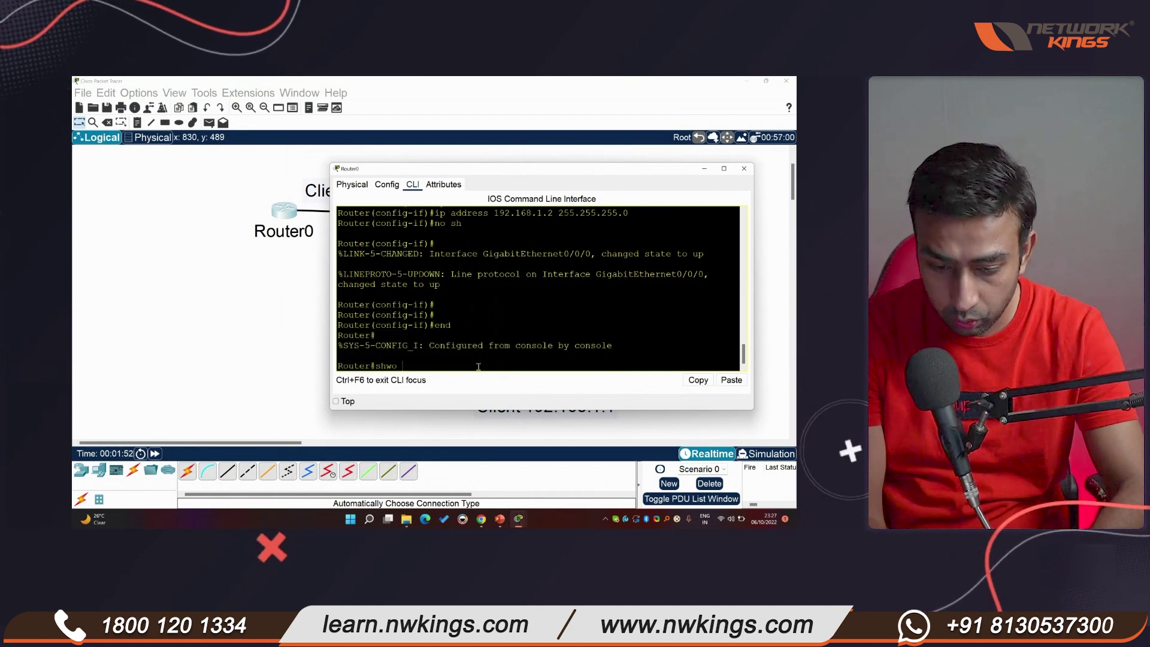
pyautogui.write('ow clo')
pyautogui.press('Tab')
pyautogui.press('Return')
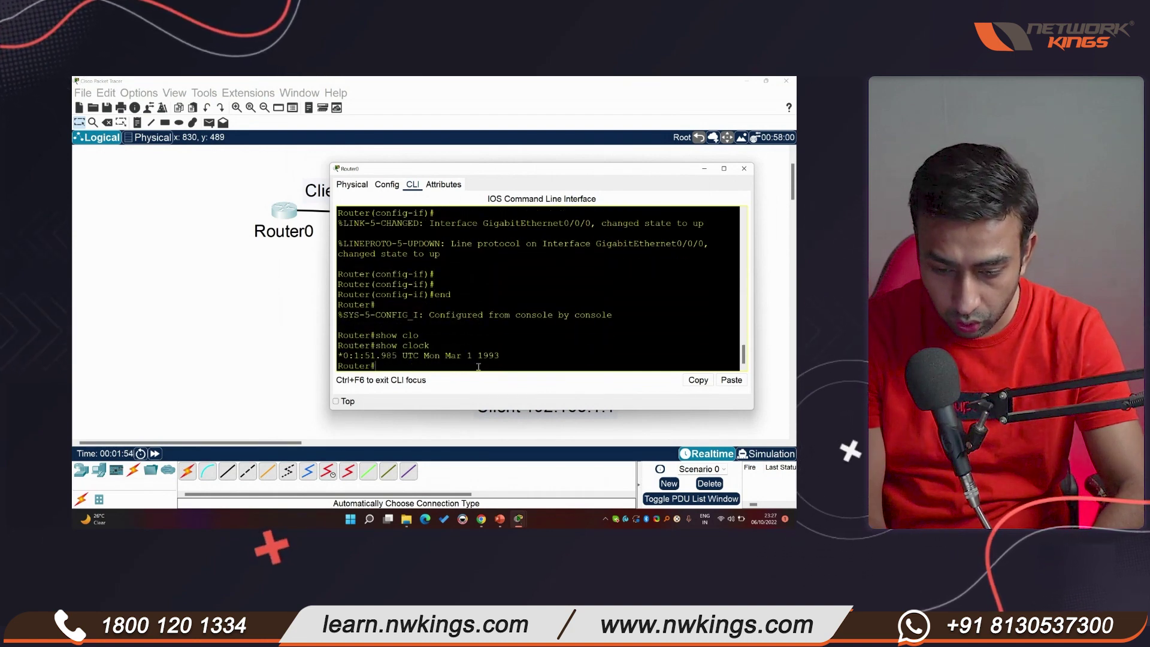
pyautogui.press('Return')
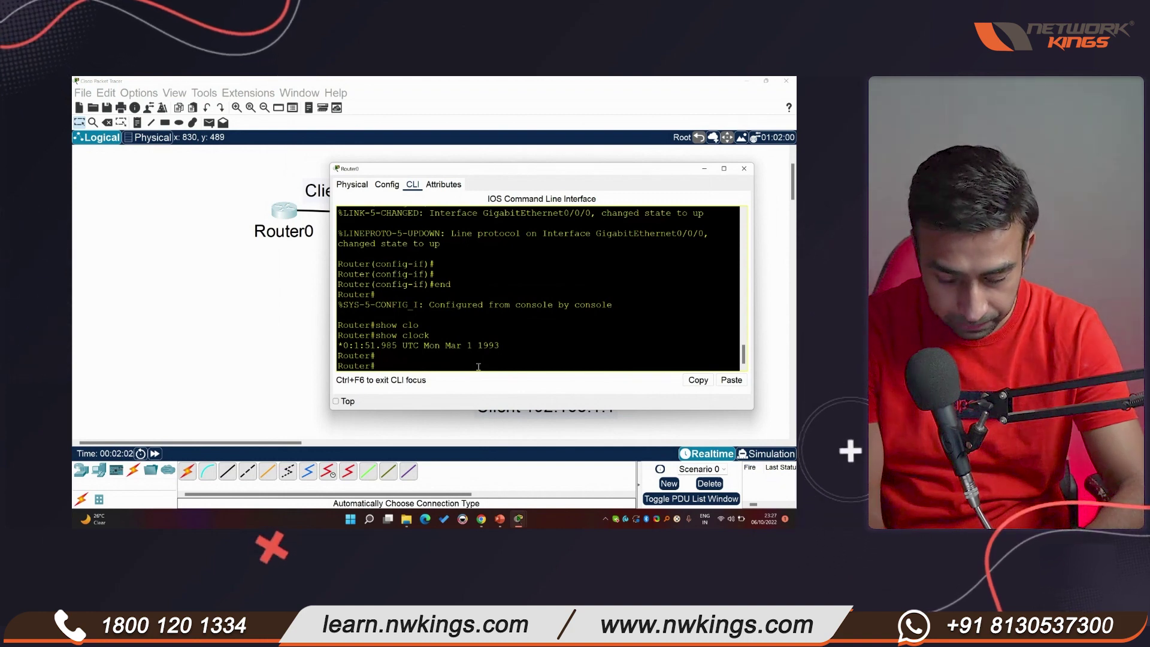
# Step: Enter global configuration mode on Router0 with conf t and give the command ntp server 192.168.1.2
pyautogui.write('conf t')
pyautogui.press('Return')
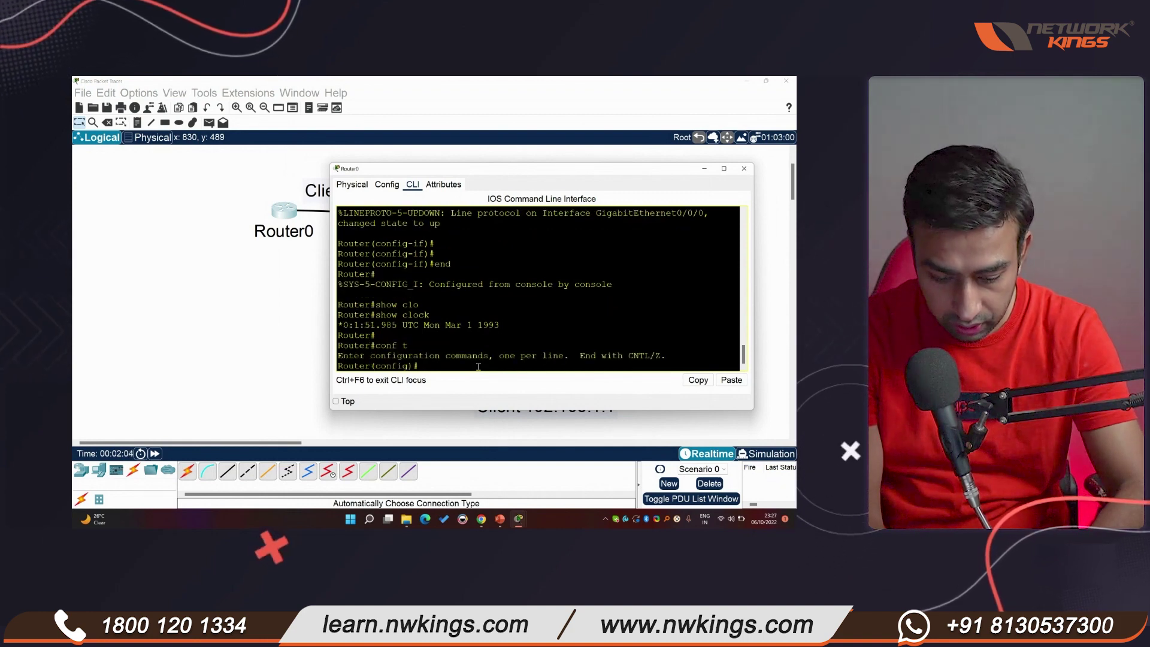
pyautogui.write('nt')
pyautogui.press('Tab')
pyautogui.write('ser')
pyautogui.press('Tab')
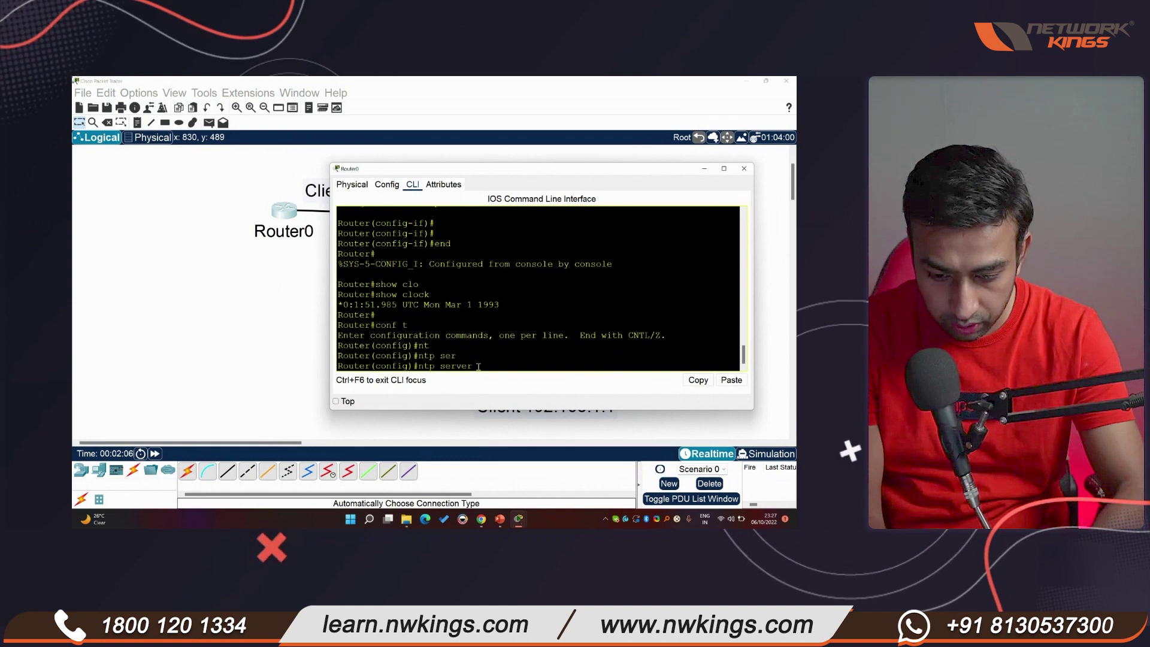
pyautogui.write('192.168.1.2')
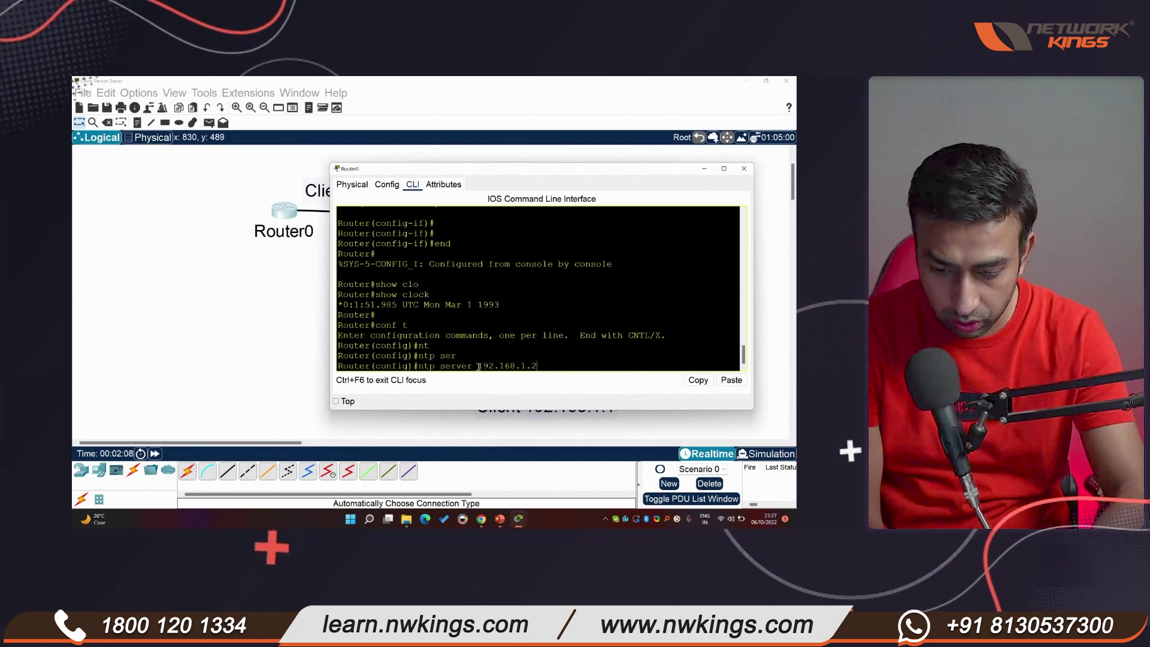
# Step: Check the server's address label in the topology, correct Router0's command to ntp server 192.168.1.1, and leave configuration mode with end
pyautogui.click(744, 168)
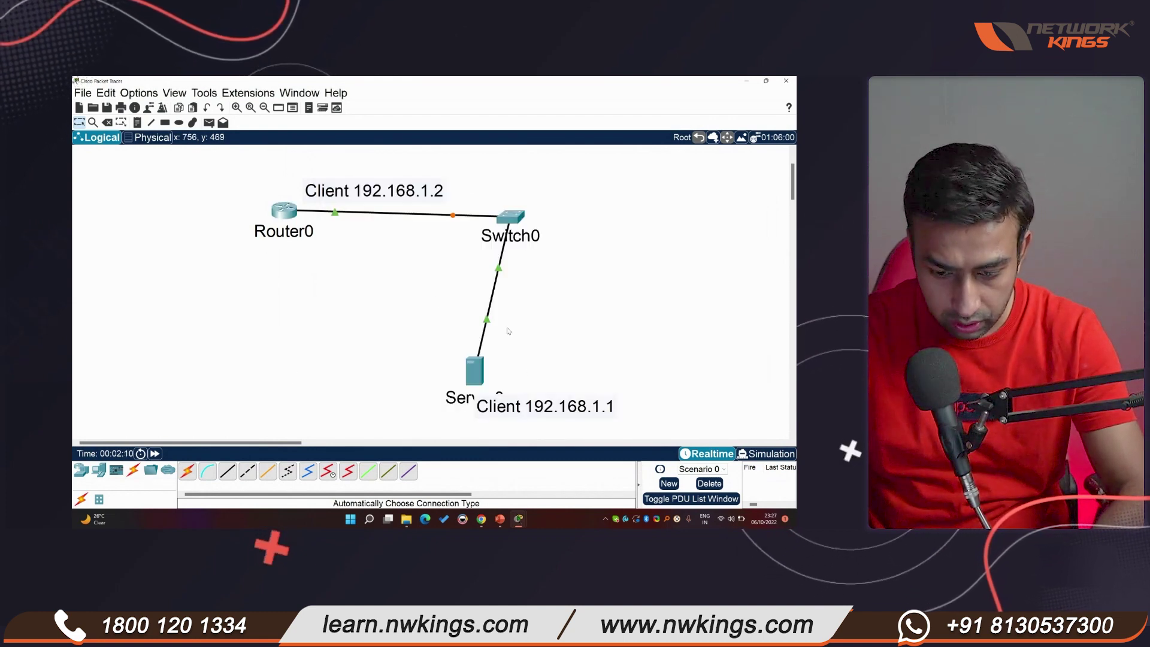
pyautogui.click(282, 210)
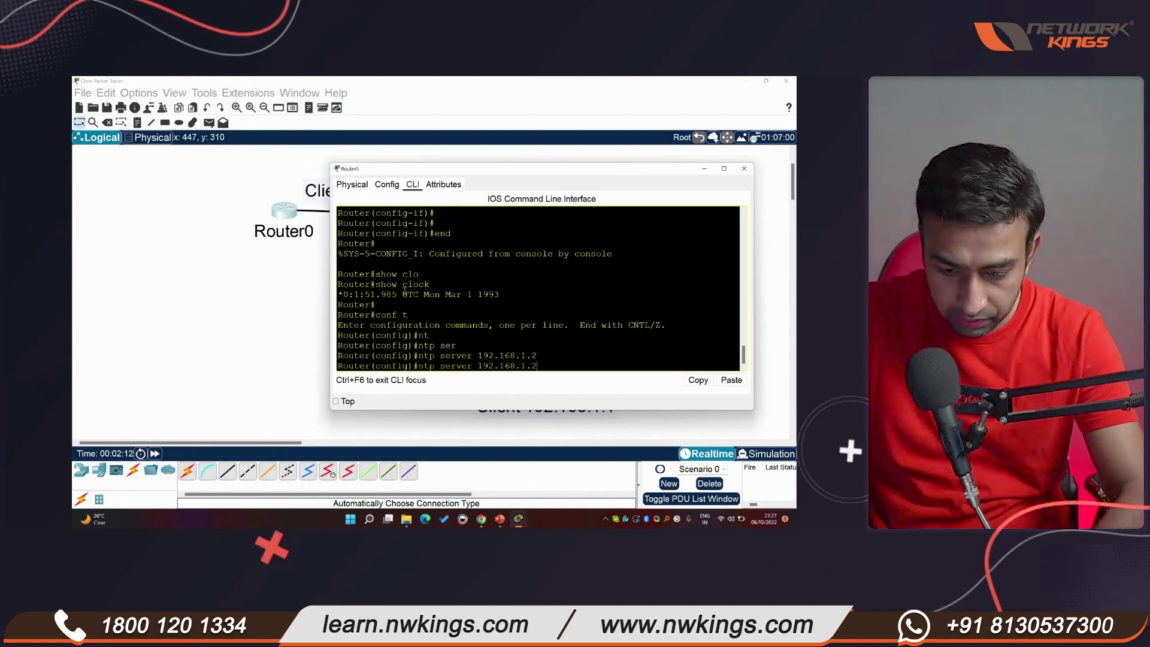
pyautogui.press('Return')
pyautogui.press('Return')
pyautogui.write('end')
pyautogui.press('Return')
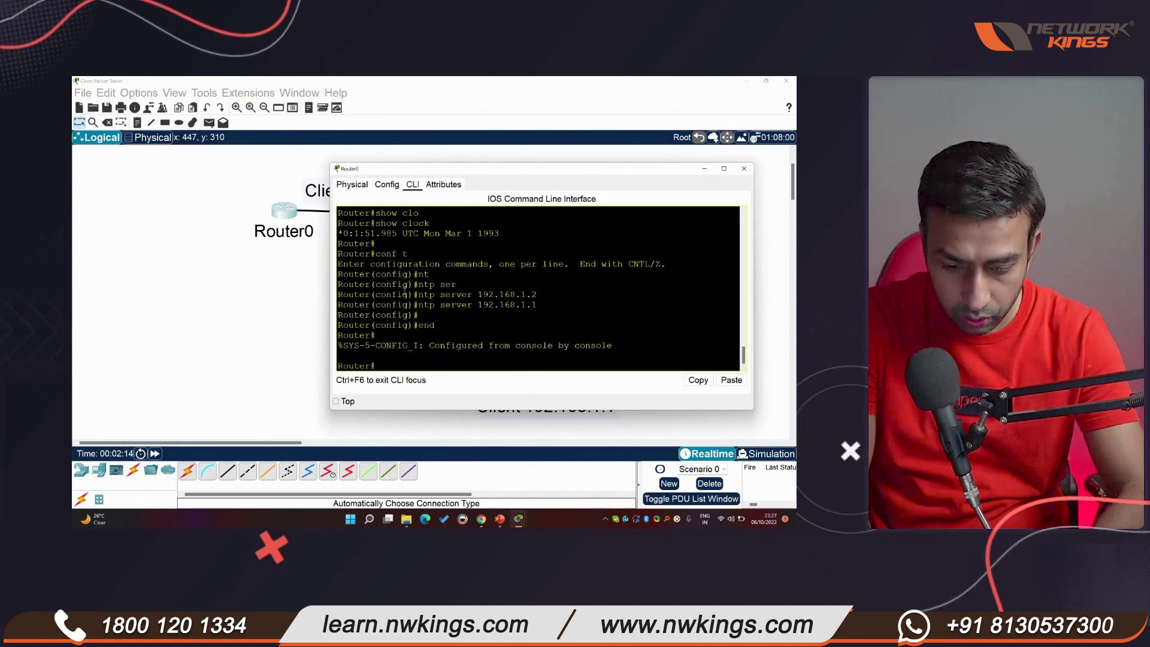
# Step: Run show ntp associations on Router0 to examine its NTP peer entry
pyautogui.write('show ntp as')
pyautogui.press('Tab')
pyautogui.press('Return')
pyautogui.press('Return')
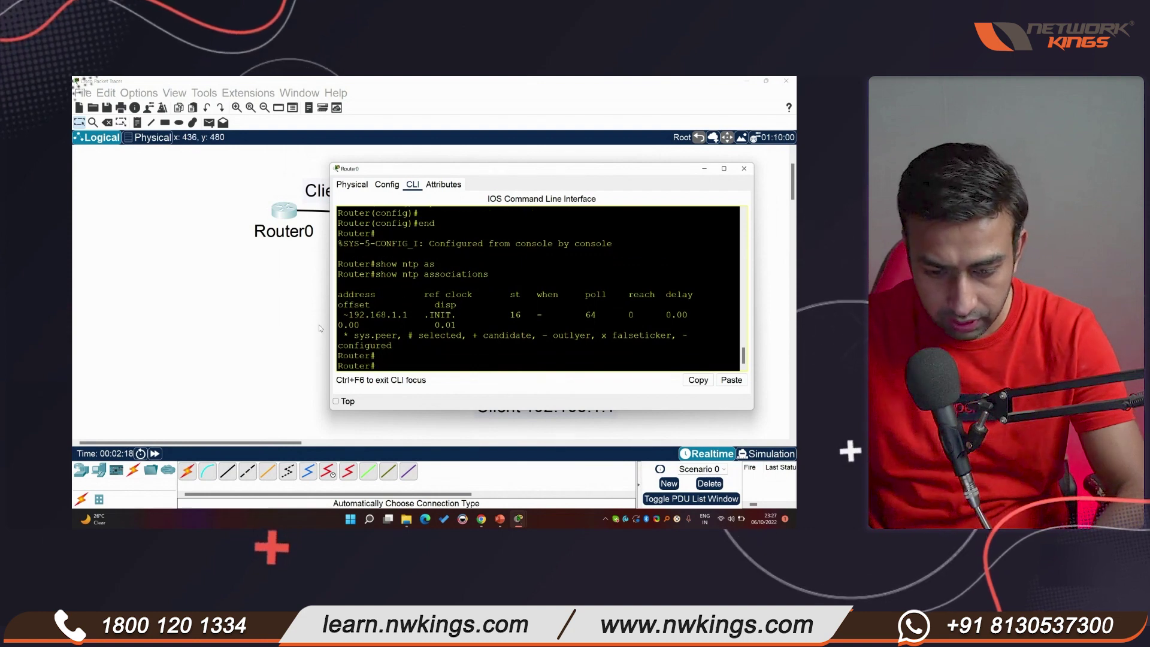
# Step: Widen Router0's command-line window and run show ntp status to check whether its clock is synchronized
pyautogui.moveTo(328, 314); pyautogui.dragTo(192, 315)
pyautogui.write('shwo')
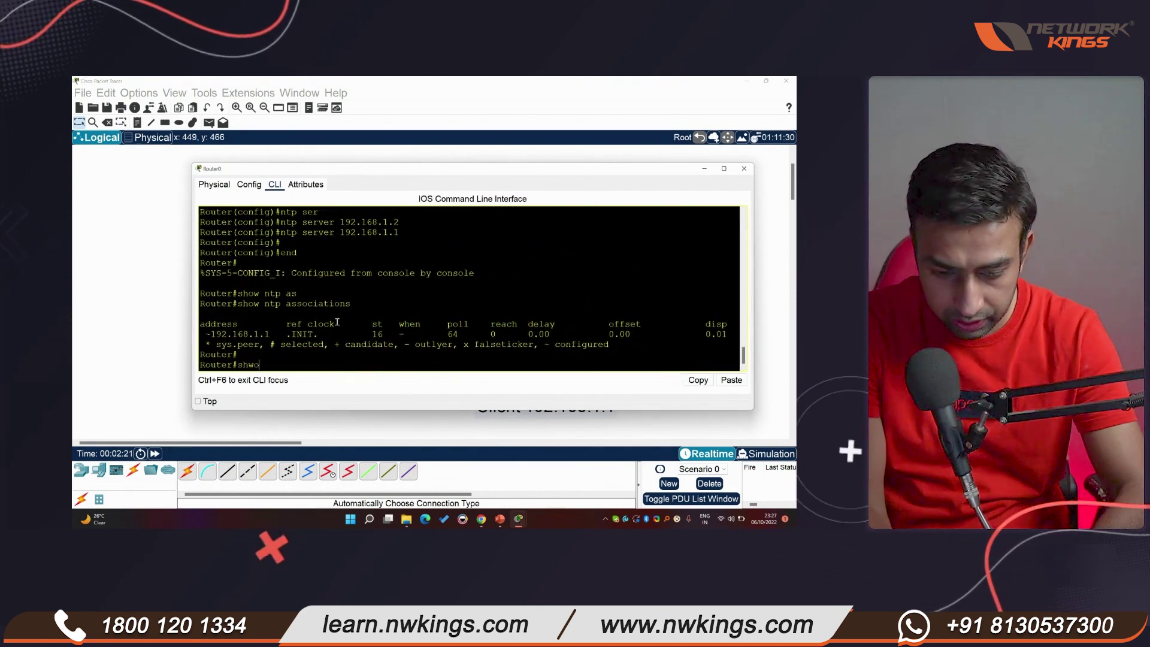
pyautogui.press('BackSpace')
pyautogui.press('BackSpace')
pyautogui.write('ow ntp status')
pyautogui.press('Tab')
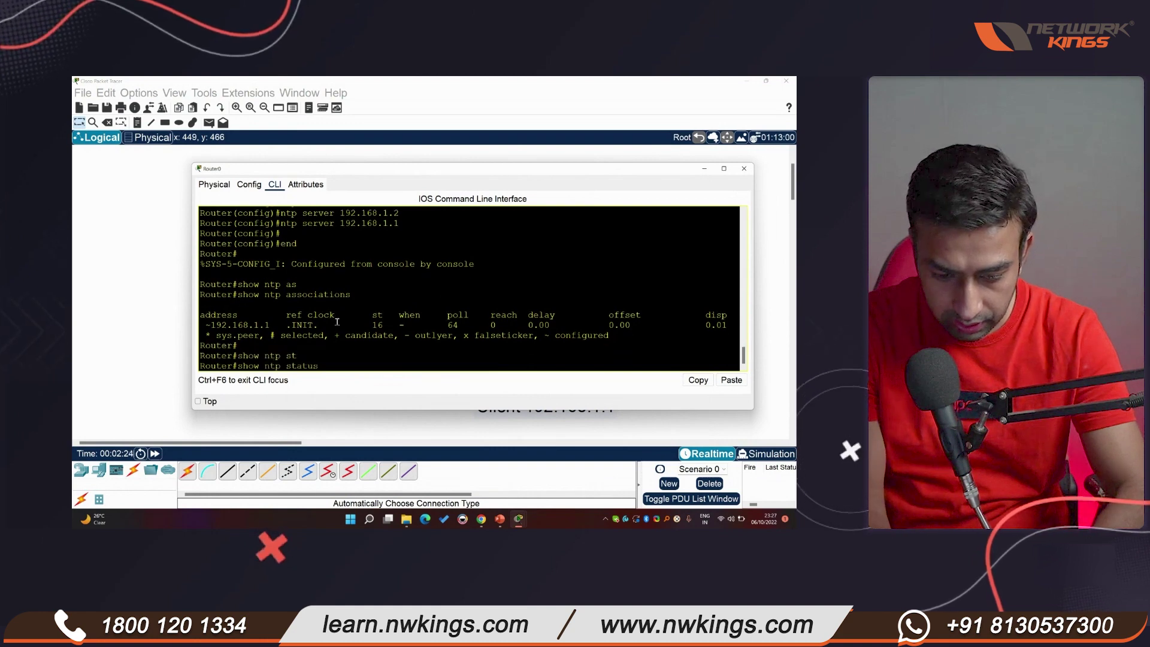
pyautogui.press('Return')
pyautogui.doubleClick(262, 295)
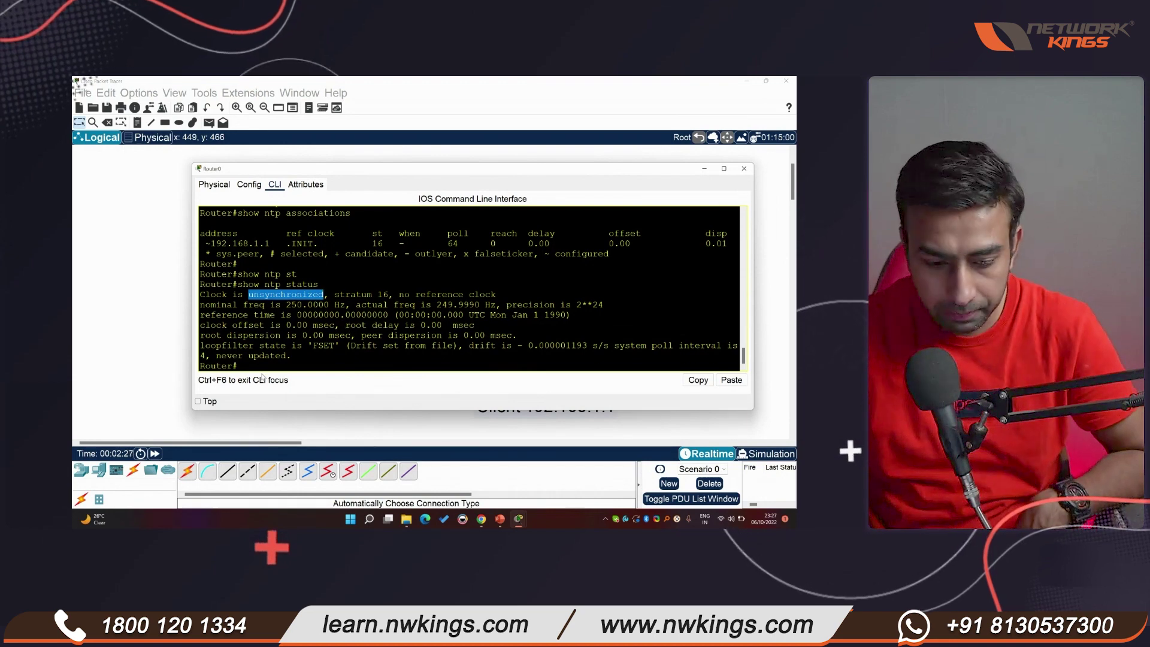
# Step: Fast-forward the simulation time and repeat show ntp status in Router0's command line
pyautogui.click(161, 427)
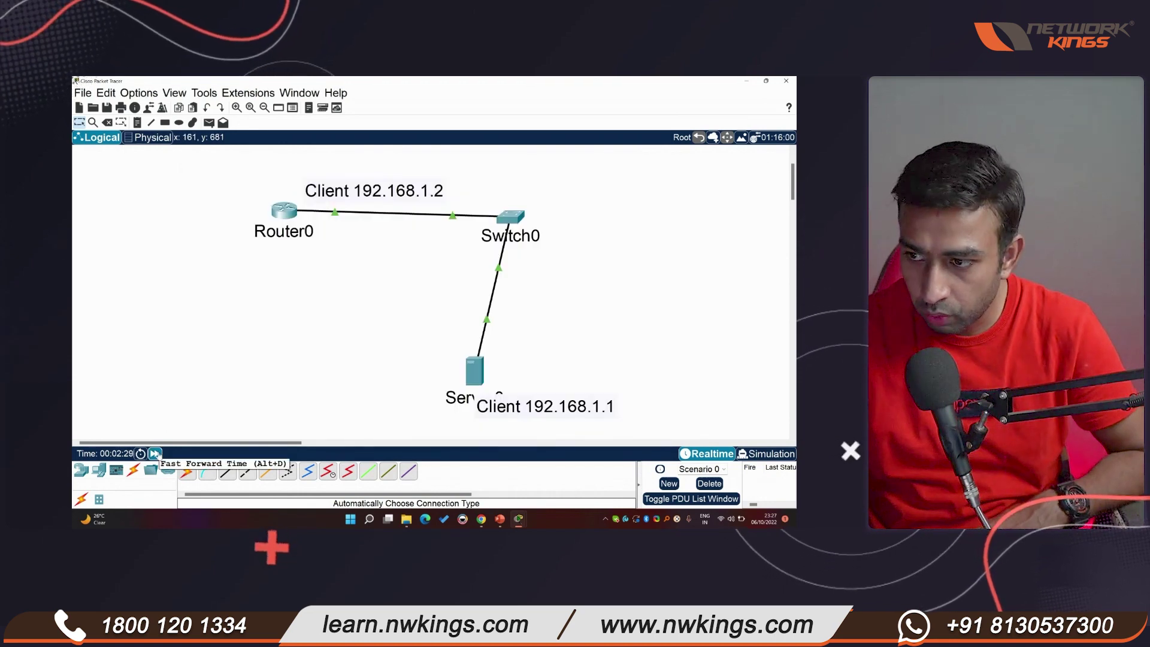
pyautogui.click(155, 454)
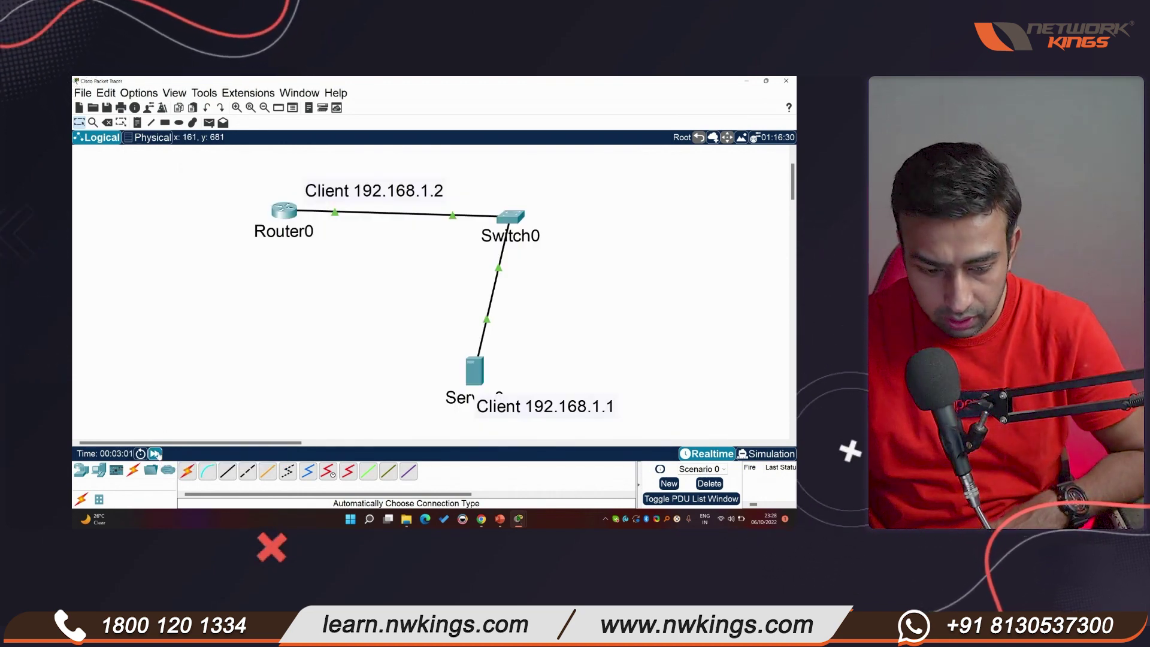
pyautogui.click(284, 210)
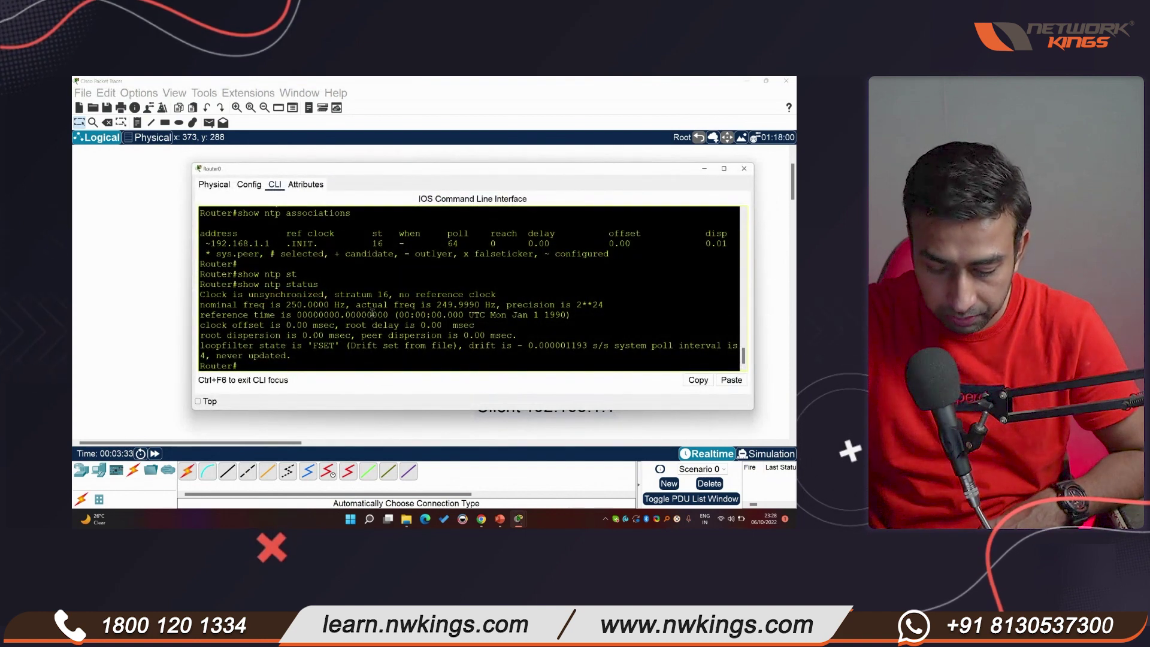
pyautogui.press('Up')
pyautogui.press('Return')
pyautogui.press('Return')
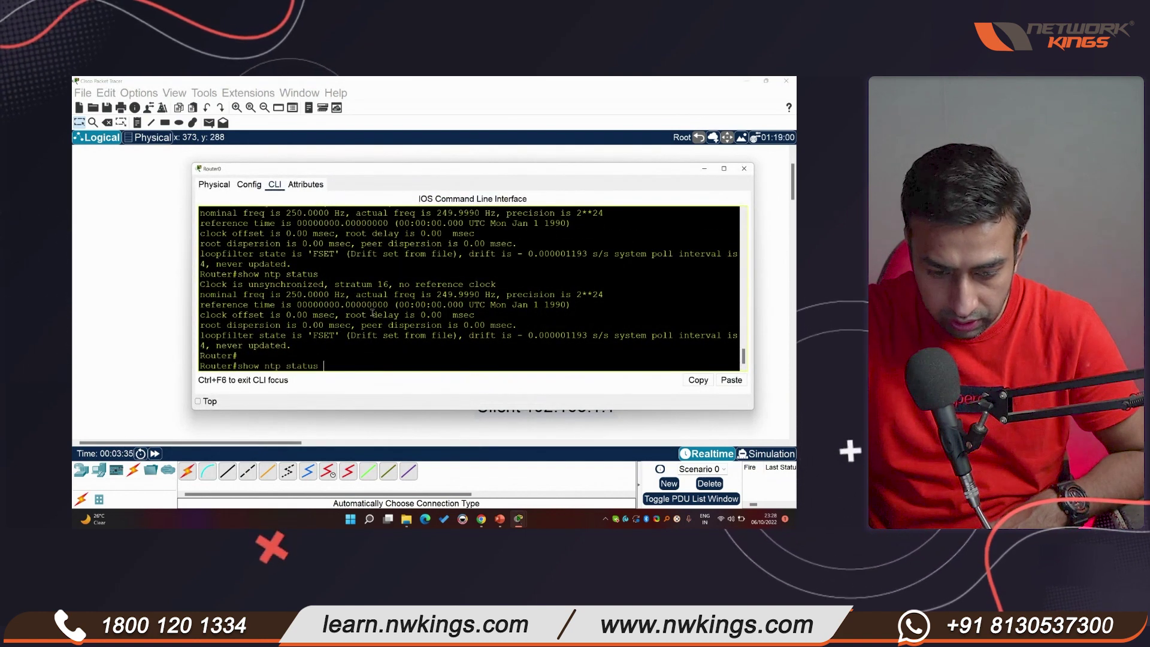
pyautogui.press('Down')
pyautogui.press('Return')
pyautogui.press('Up')
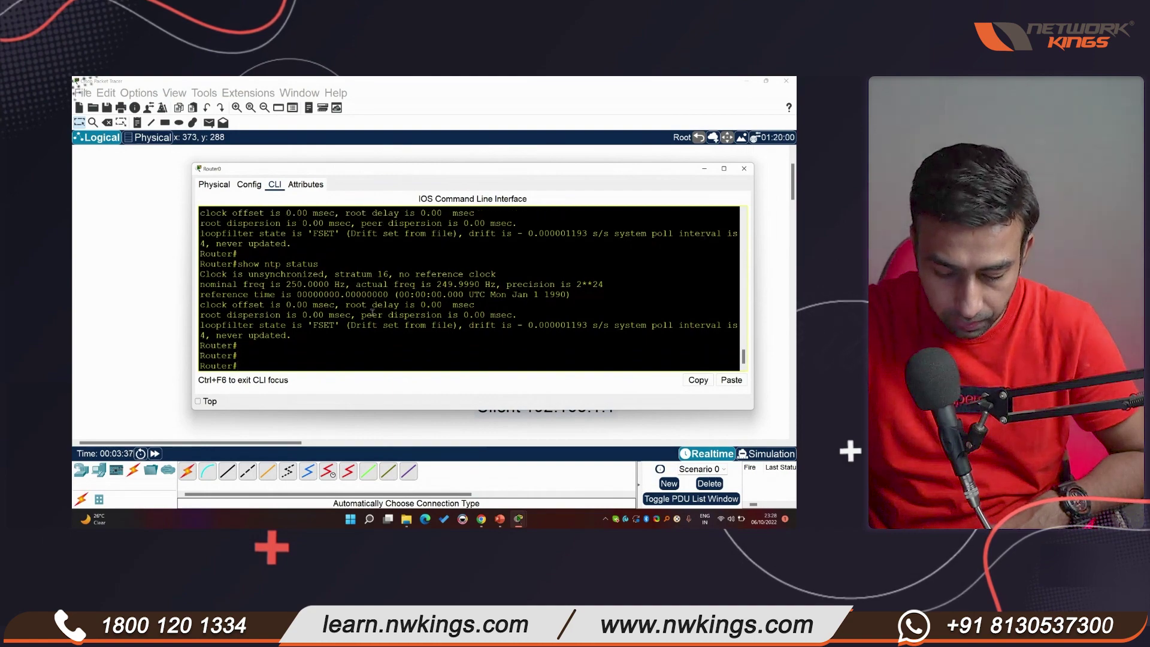
pyautogui.press('Return')
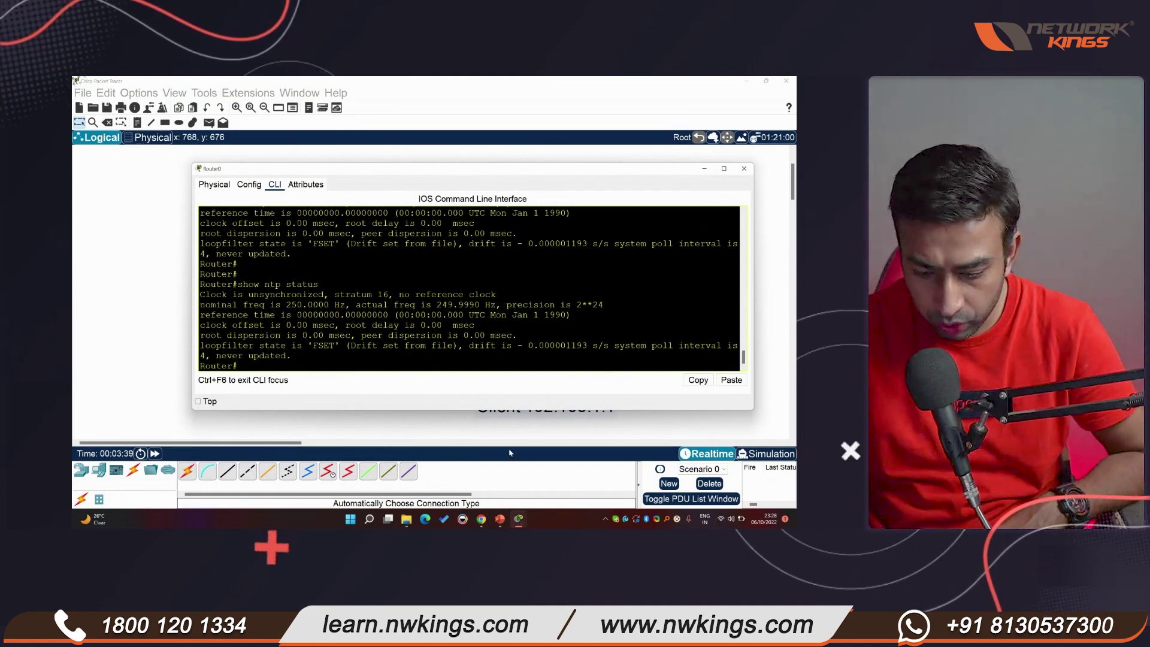
# Step: Switch to the PowerPoint slide show and review the NTP slides on time and calendar services and stratum levels
pyautogui.moveTo(503, 523)
pyautogui.click(499, 473)
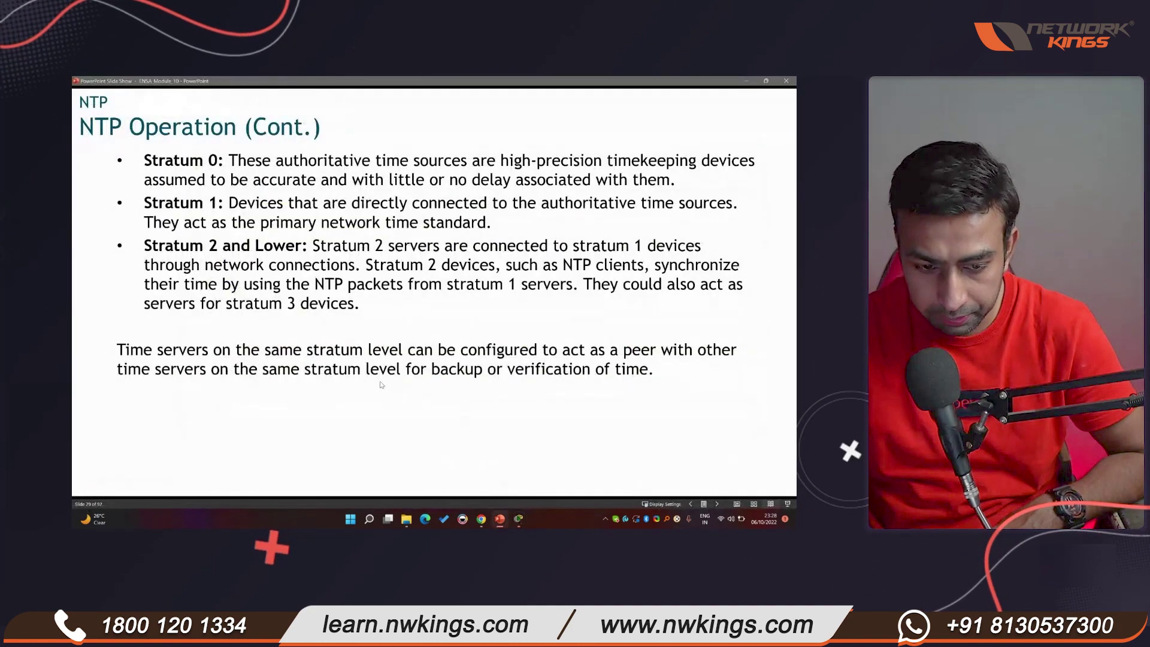
pyautogui.press('Left')
pyautogui.press('Left')
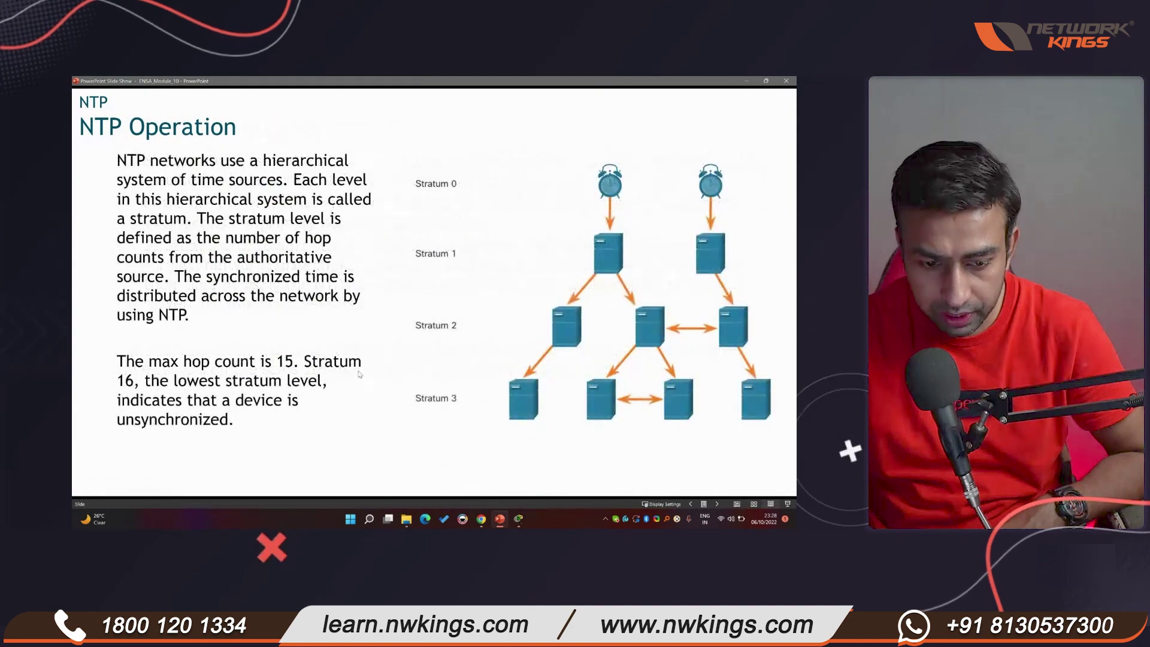
pyautogui.press('Left')
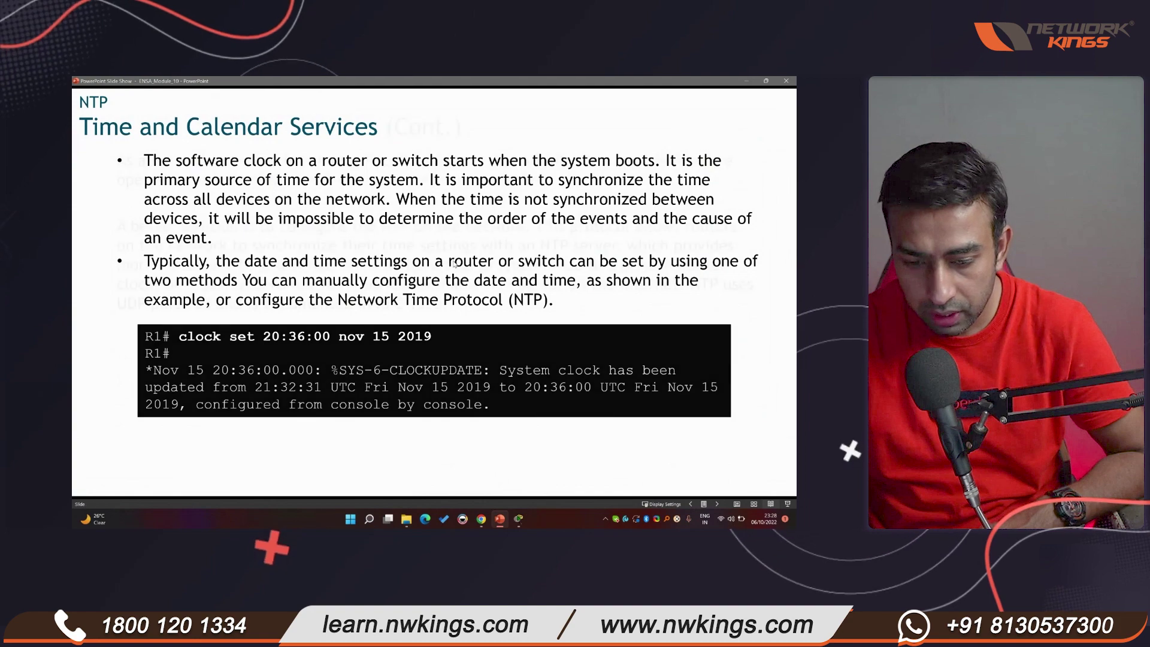
pyautogui.press('Right')
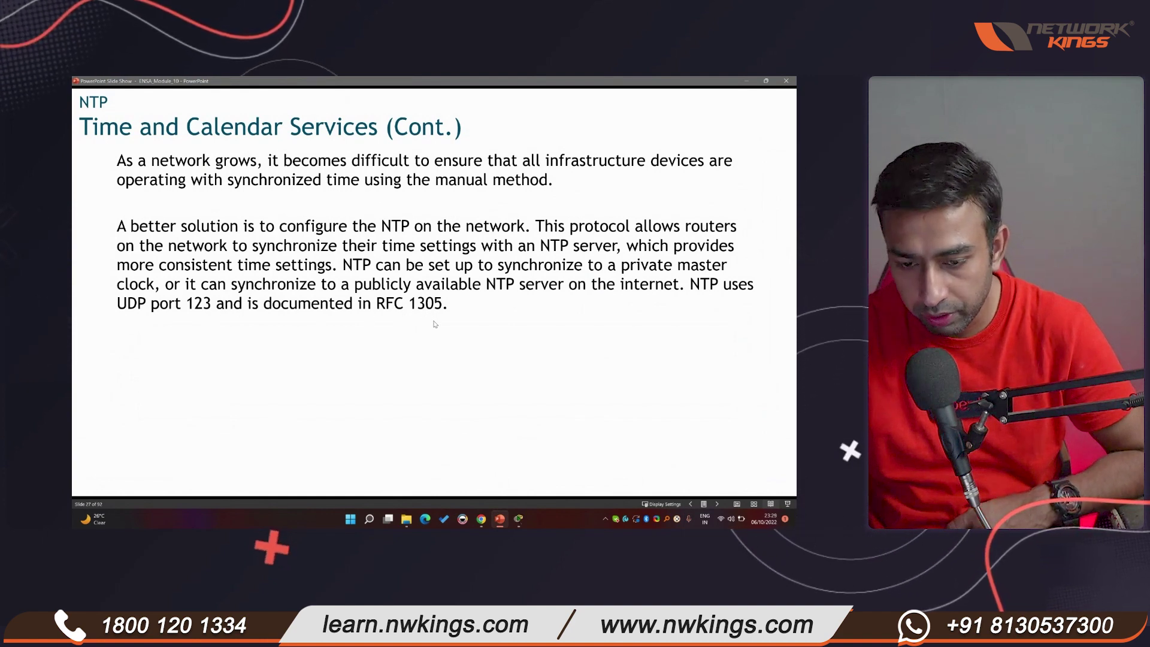
pyautogui.press('Right')
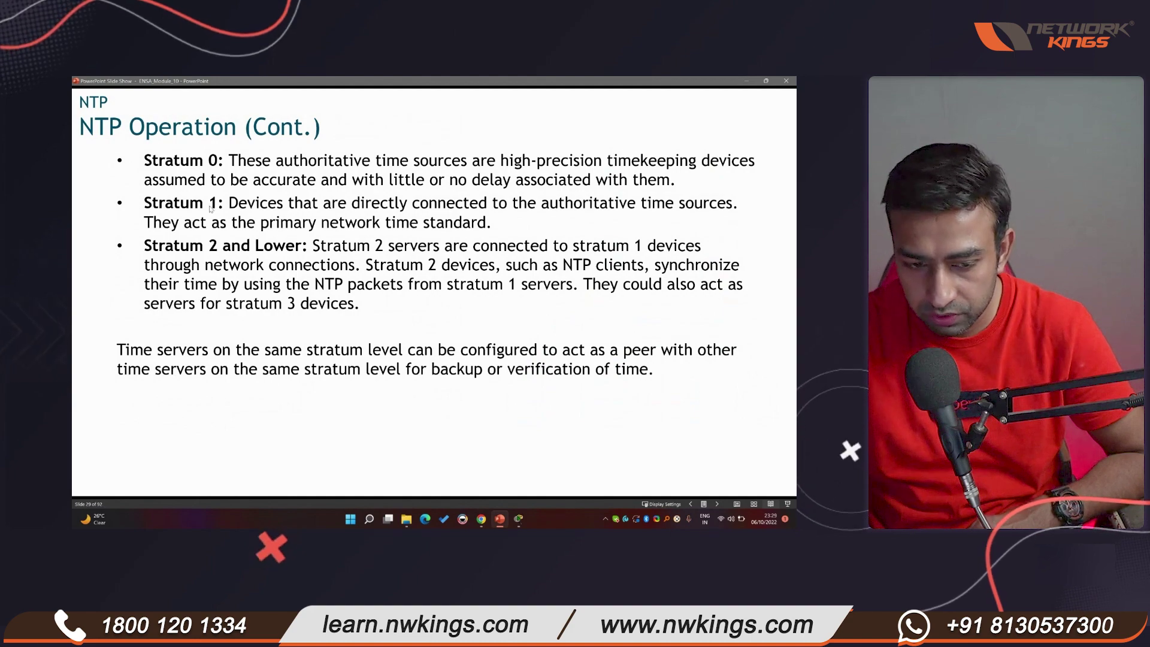
pyautogui.press('Right')
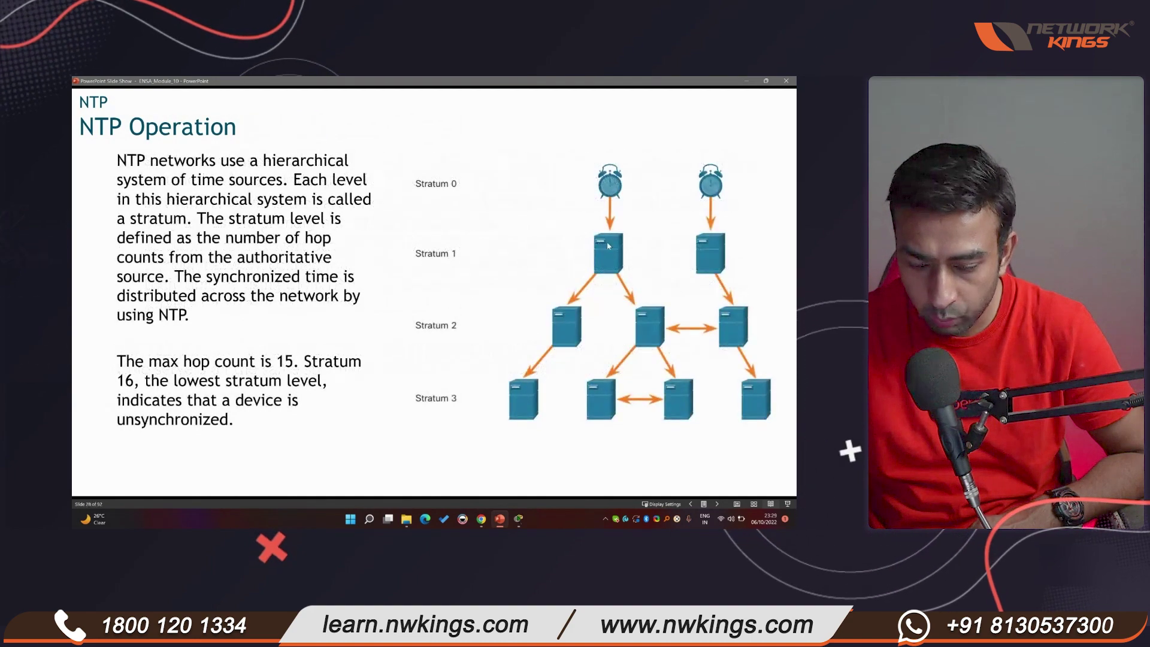
pyautogui.press('Right')
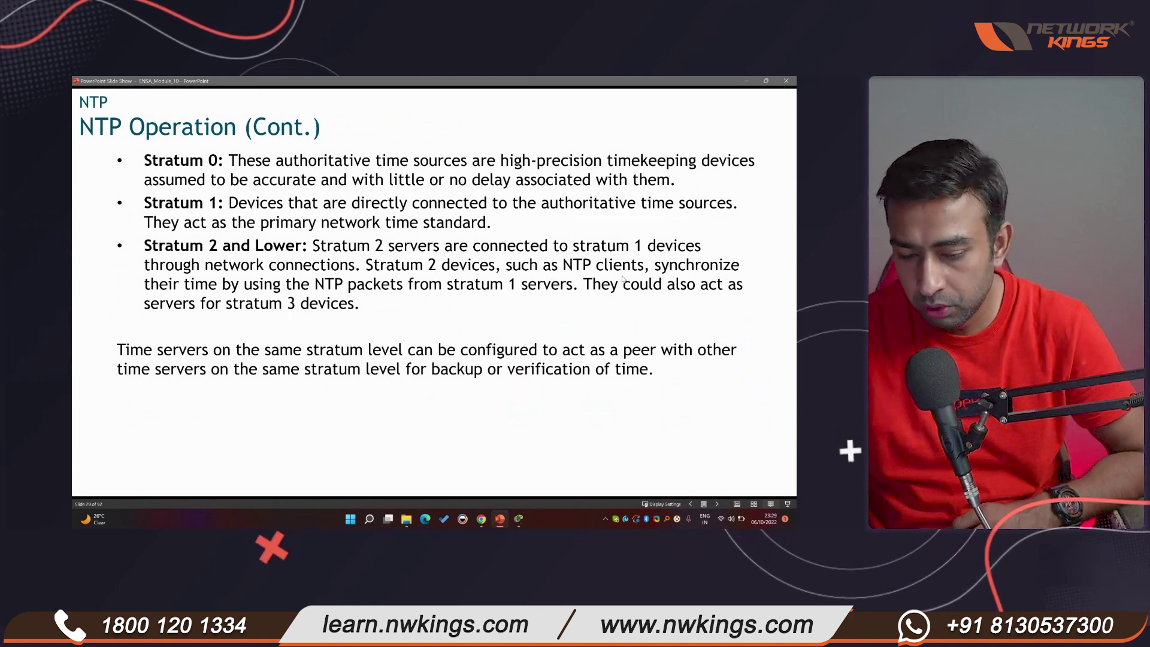
# Step: Return to the Packet Tracer topology, reopen Router0's command line and recheck the clock synchronization with show ntp status
pyautogui.click(747, 80)
pyautogui.click(745, 163)
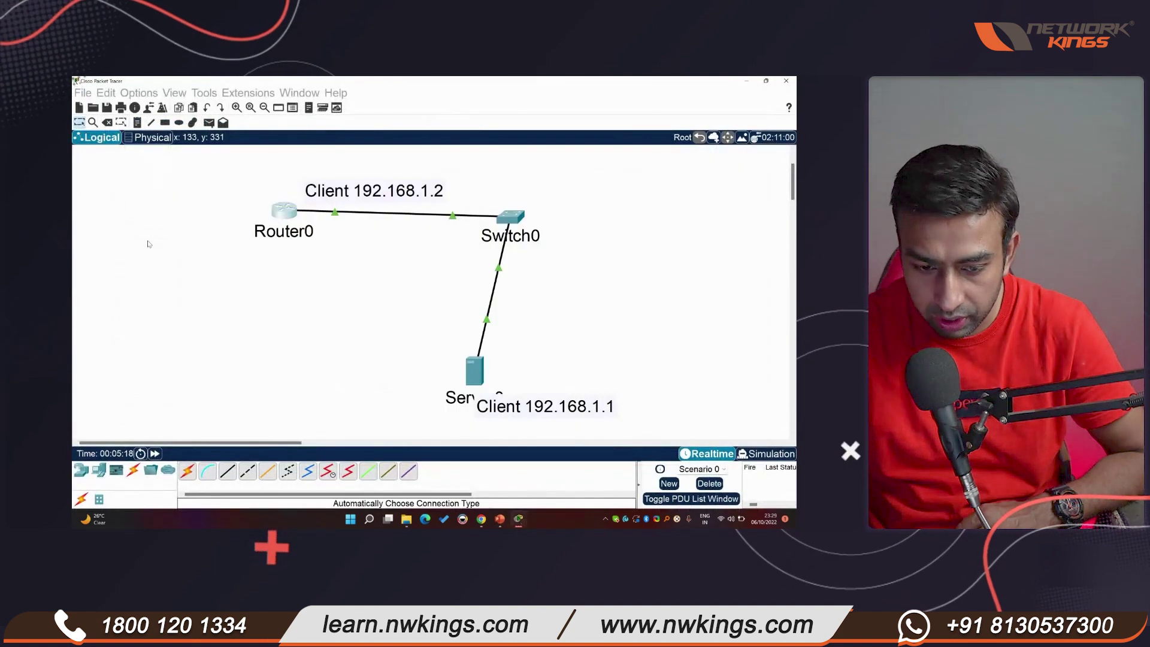
pyautogui.moveTo(254, 185); pyautogui.dragTo(327, 242)
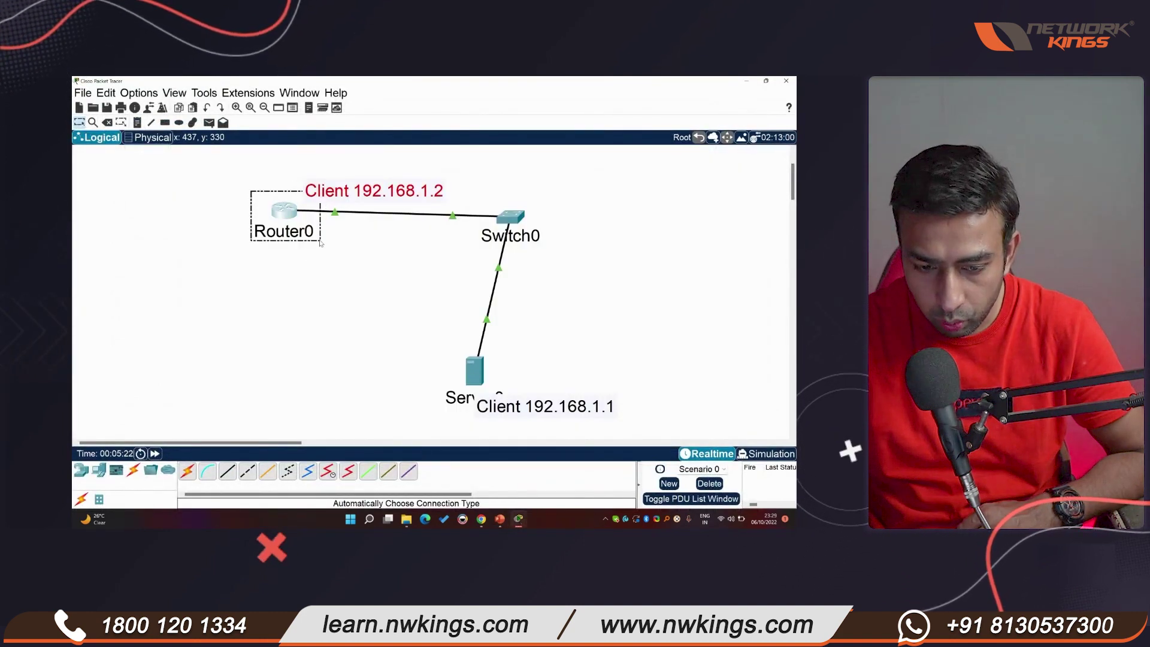
pyautogui.moveTo(238, 186); pyautogui.dragTo(246, 238)
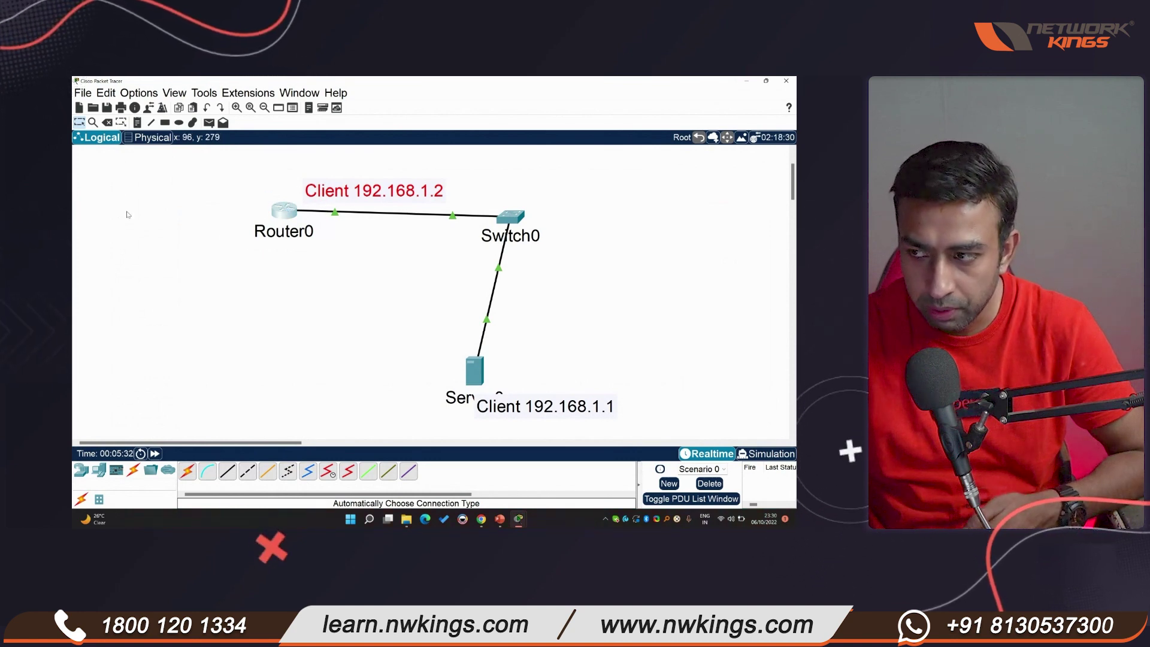
pyautogui.click(284, 210)
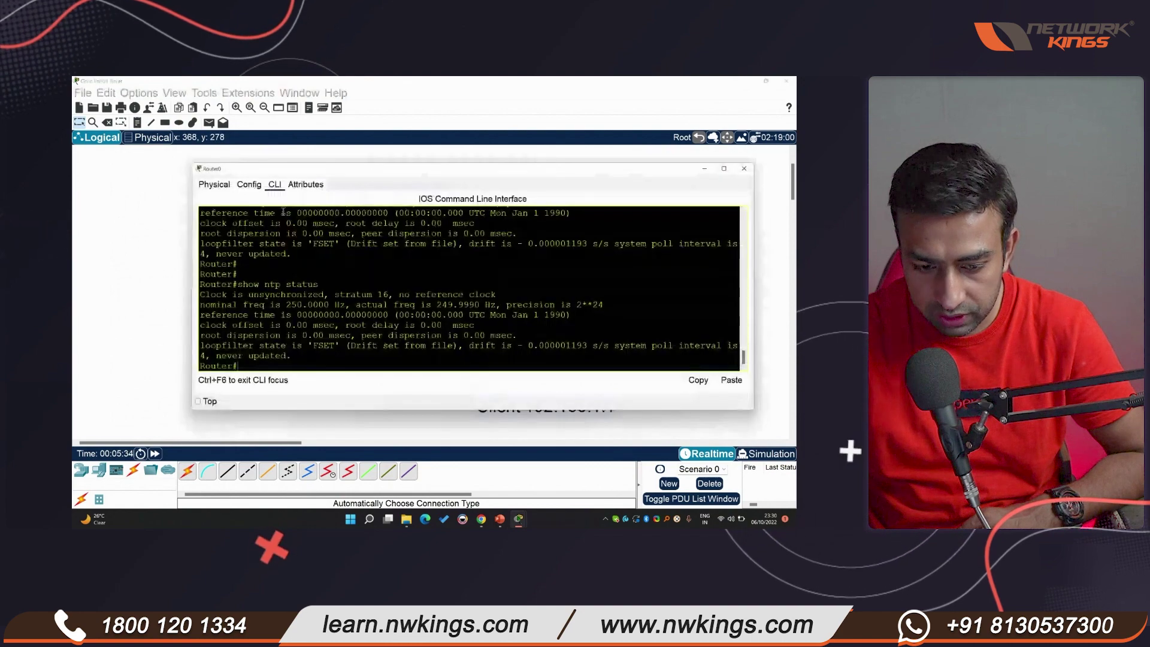
pyautogui.press('Return')
pyautogui.press('Up')
pyautogui.press('Return')
pyautogui.moveTo(320, 294); pyautogui.dragTo(199, 294)
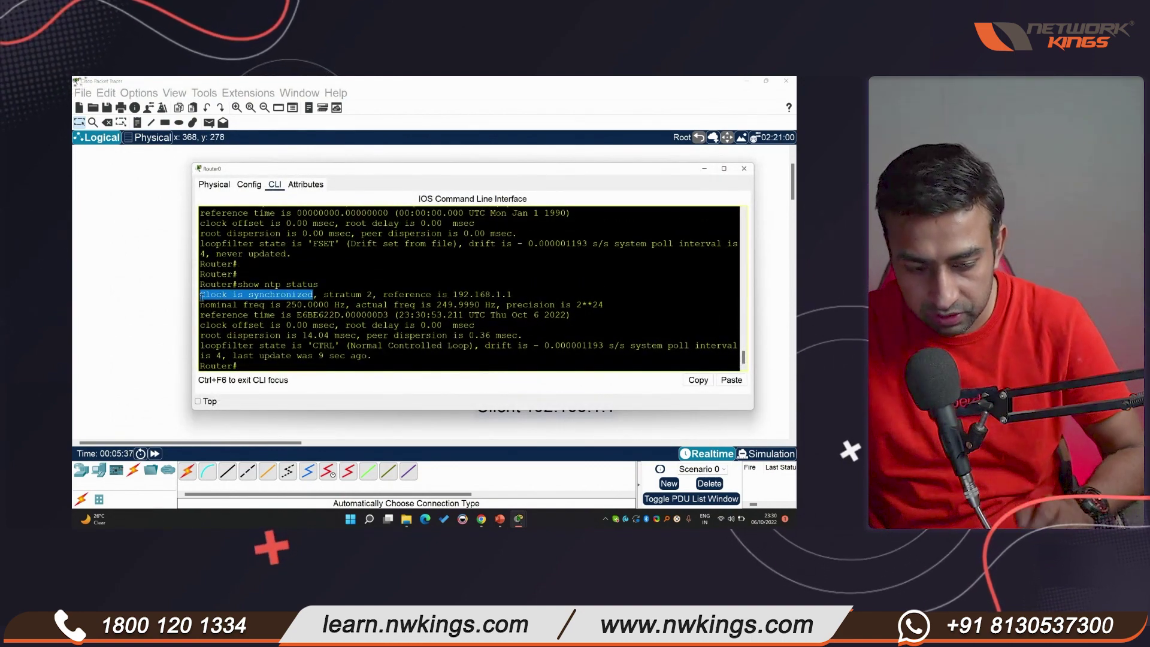
# Step: Run show clock on Router0 and examine the date and time it reports
pyautogui.write('show clo')
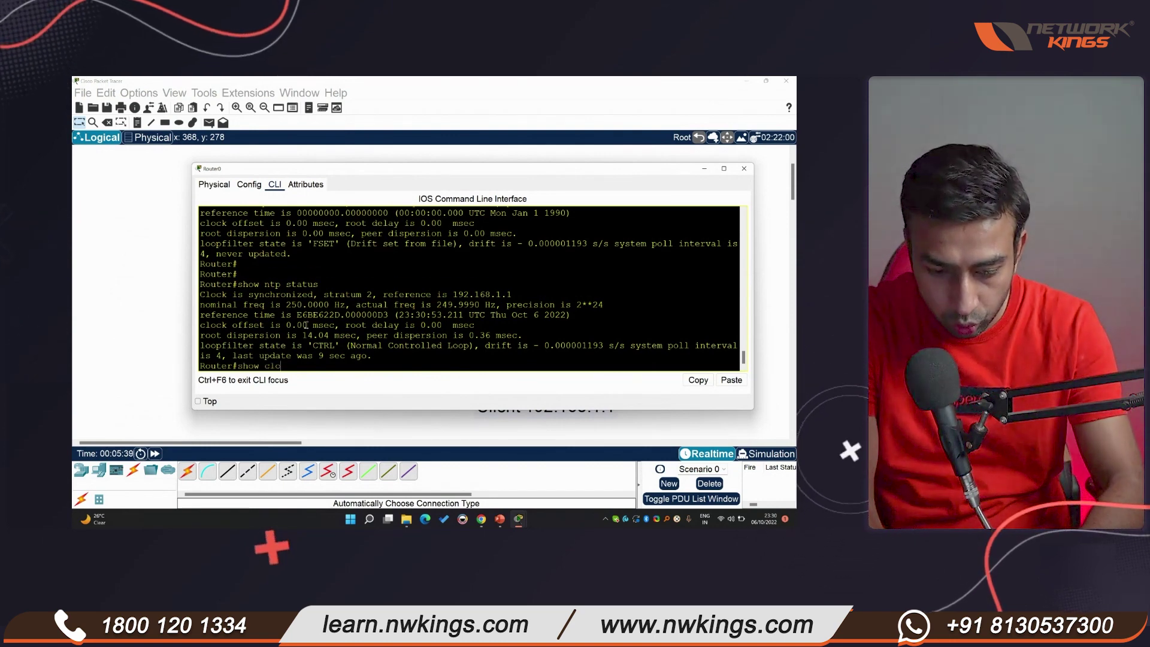
pyautogui.press('Tab')
pyautogui.press('Return')
pyautogui.press('Return')
pyautogui.moveTo(381, 343); pyautogui.dragTo(200, 346)
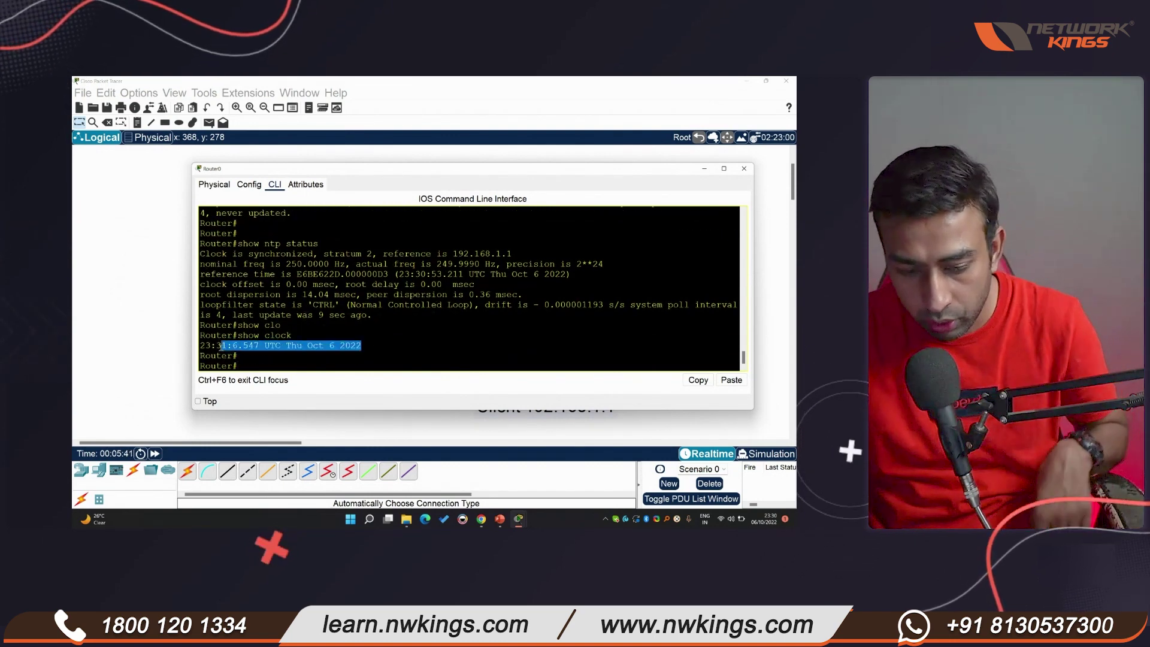
pyautogui.click(516, 520)
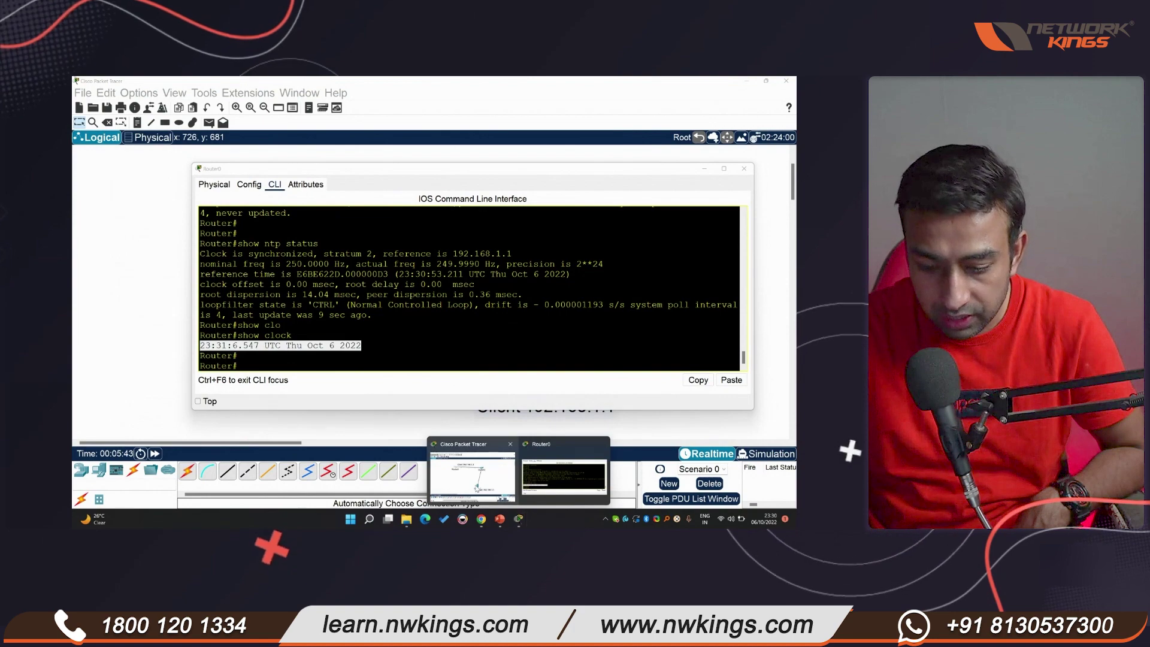
pyautogui.click(346, 307)
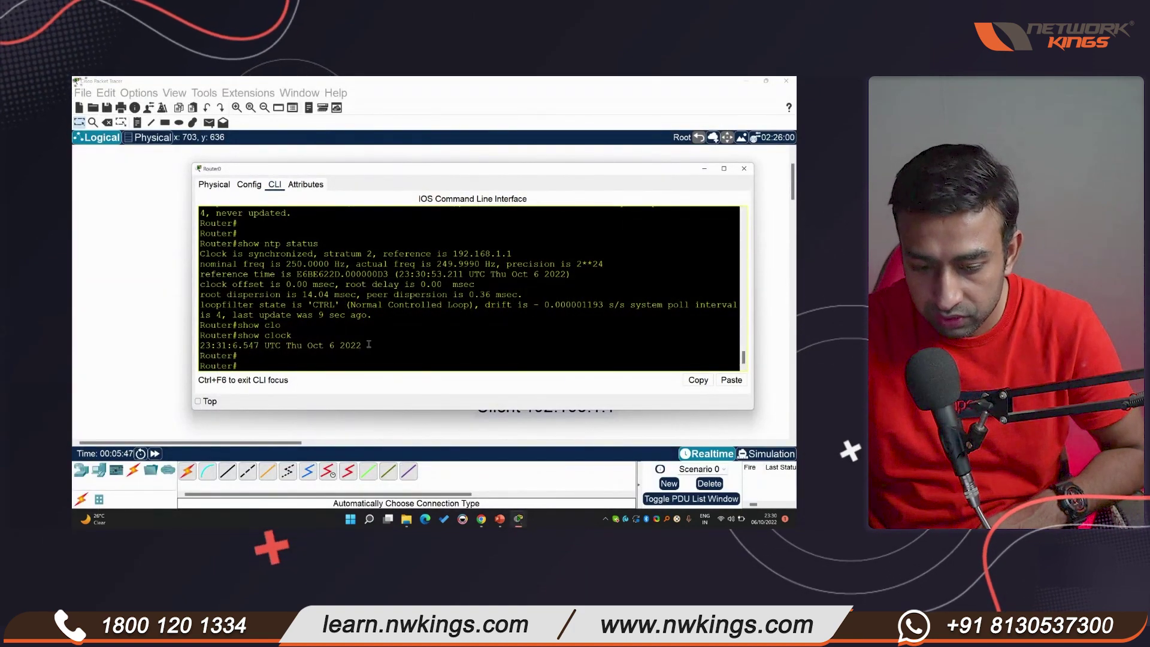
pyautogui.moveTo(368, 345); pyautogui.dragTo(195, 344)
pyautogui.click(321, 361)
pyautogui.moveTo(363, 345); pyautogui.dragTo(200, 344)
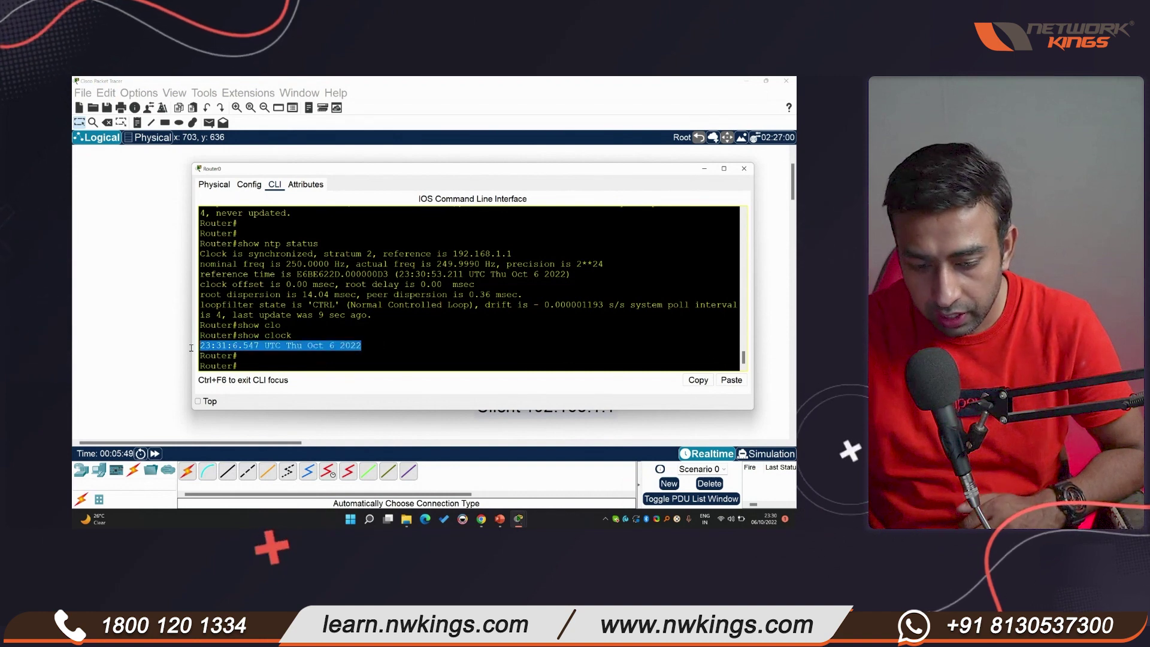
pyautogui.click(330, 362)
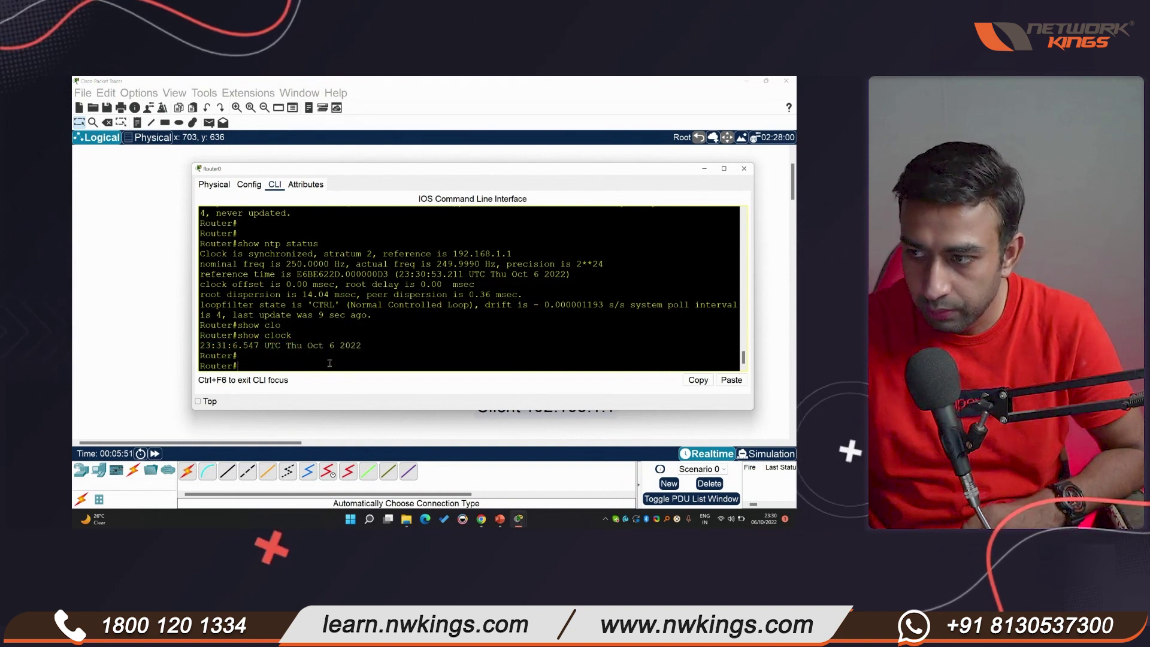
pyautogui.click(142, 330)
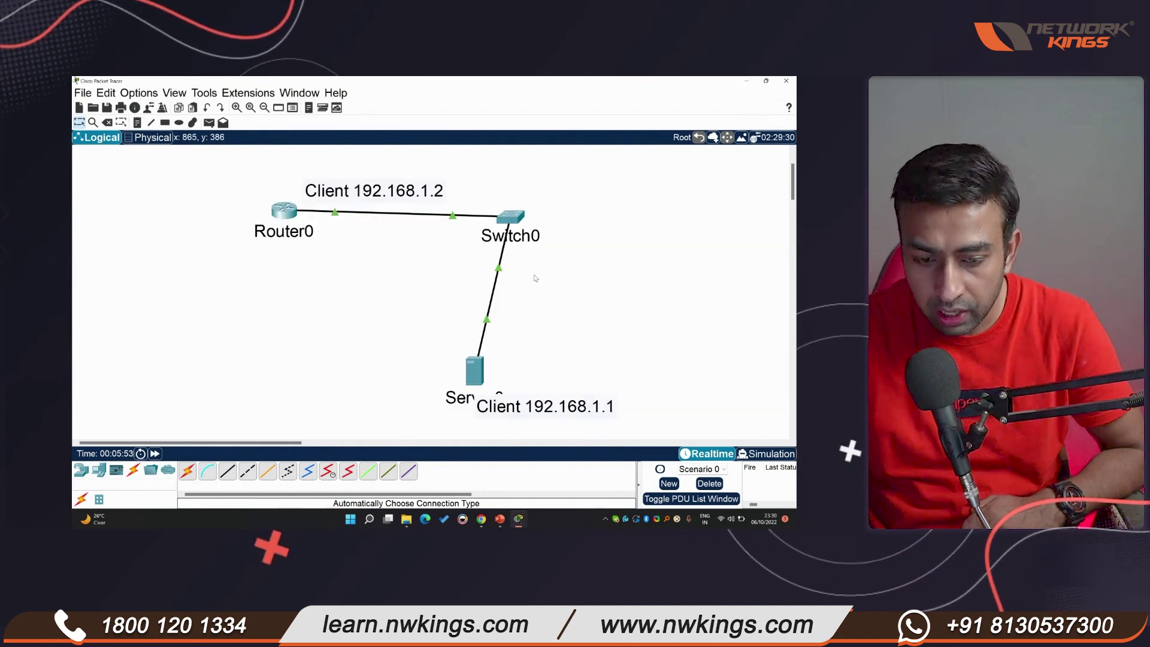
# Step: Reopen Router0's command line, enter configuration mode with conf t and issue ntp server 192.168.1.1 again
pyautogui.click(284, 211)
pyautogui.write('conf t')
pyautogui.press('Return')
pyautogui.write('ntp ser')
pyautogui.press('Tab')
pyautogui.write('19')
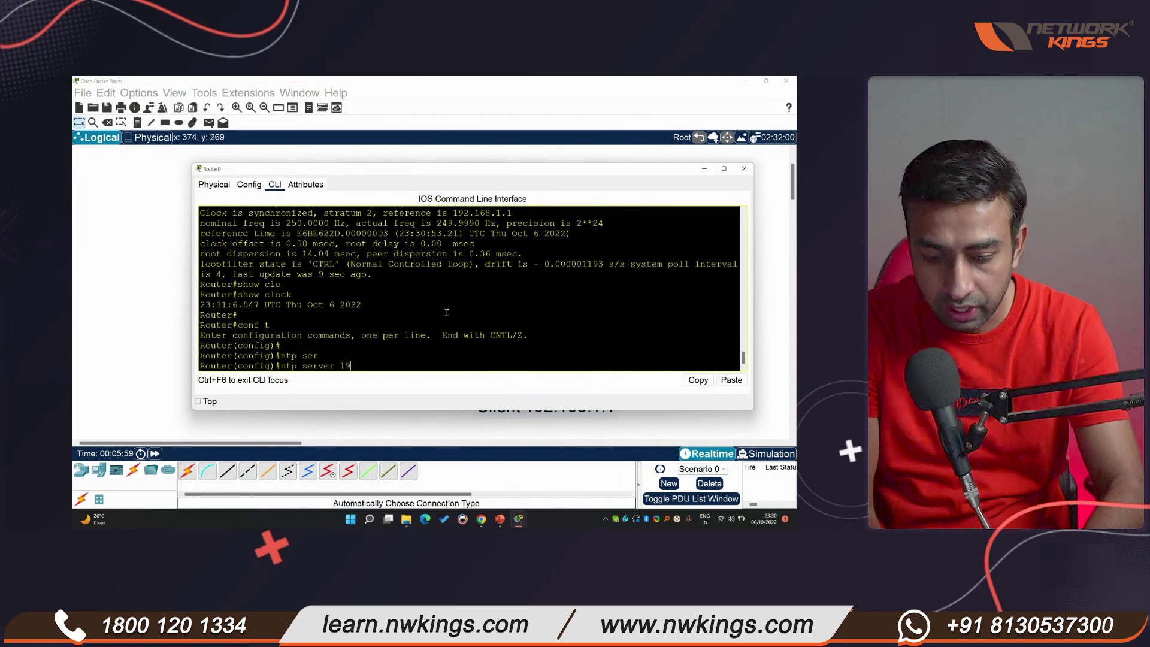
pyautogui.write('2.168.1.1')
pyautogui.press('Return')
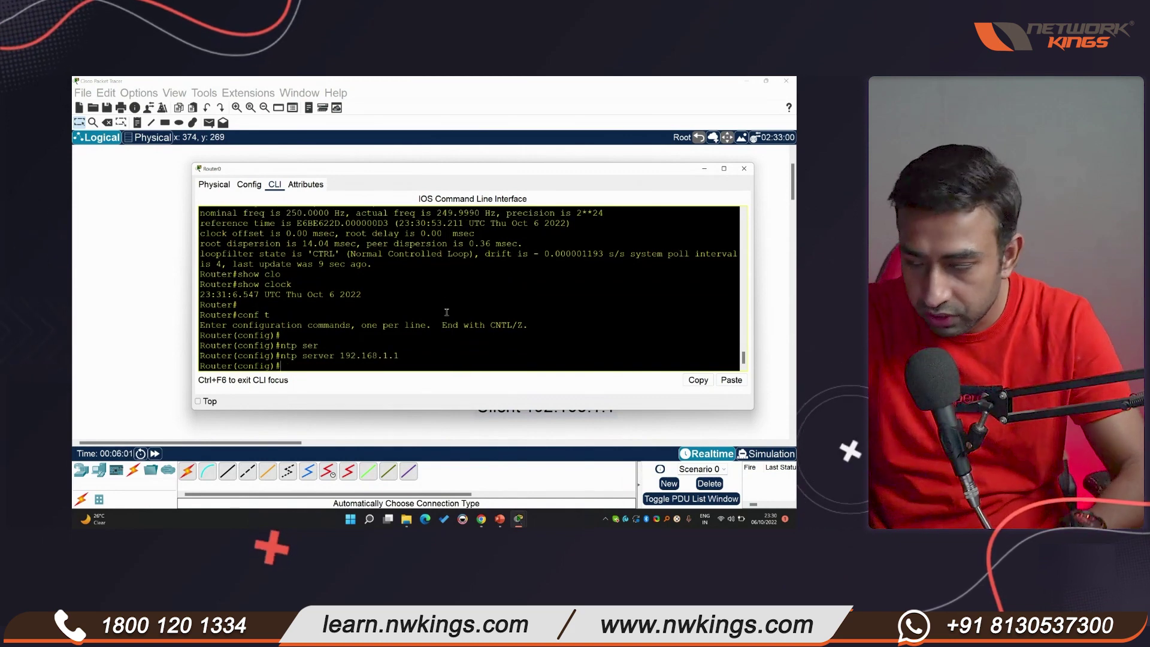